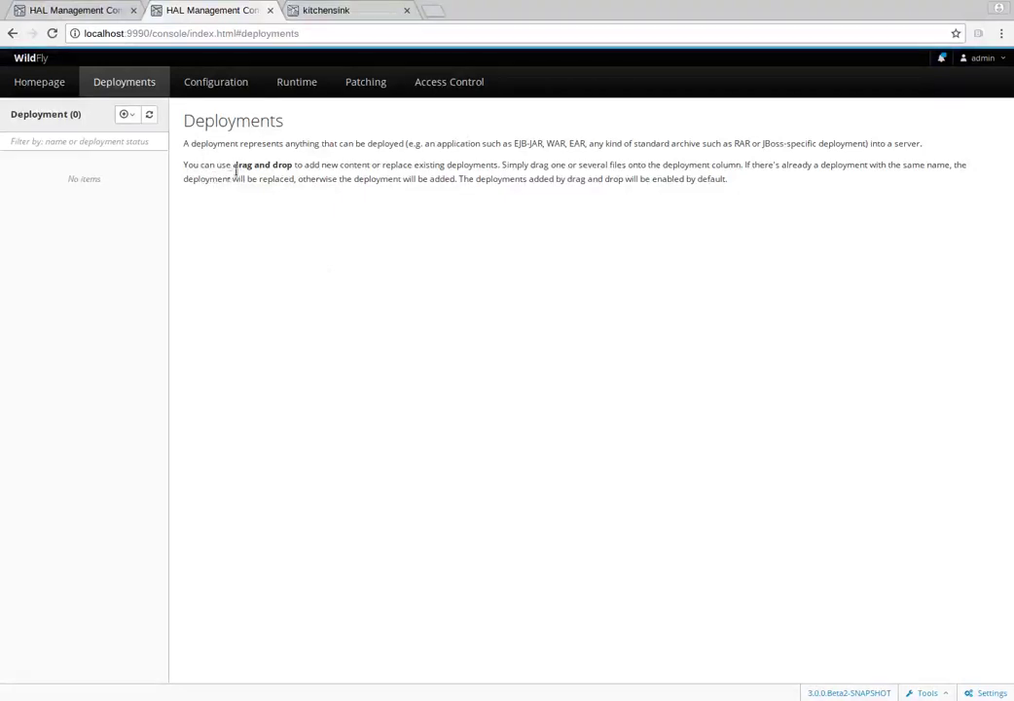
- Upload jaxws-endpoint.war as a new deployment, keep its default names and set it to enabled
left_click(126, 115)
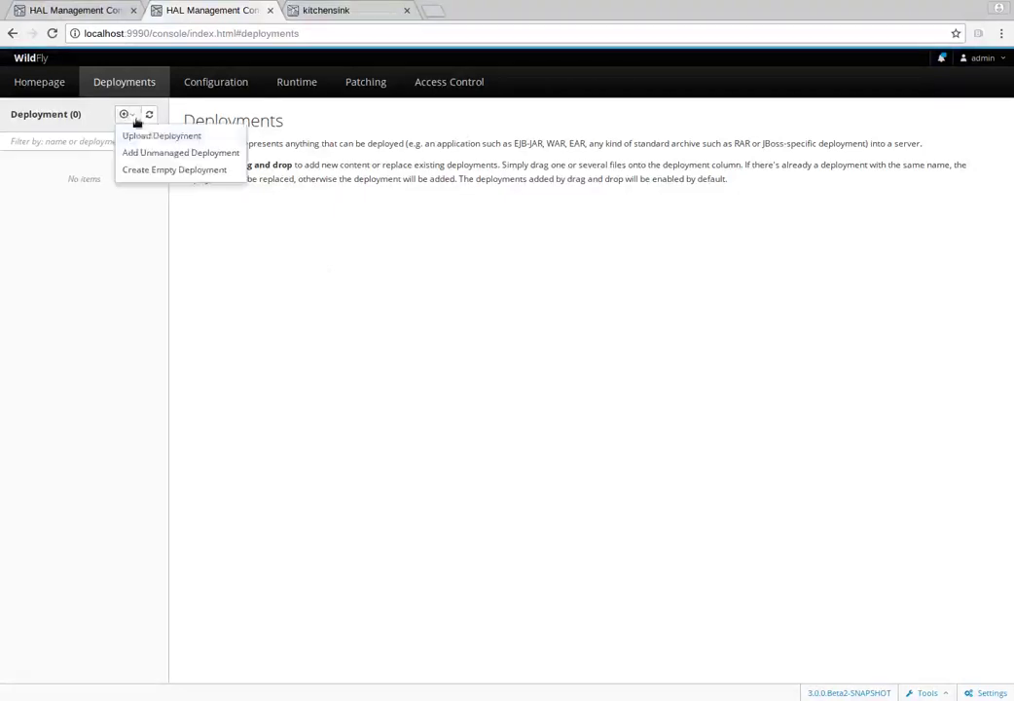
left_click(149, 136)
left_click(475, 290)
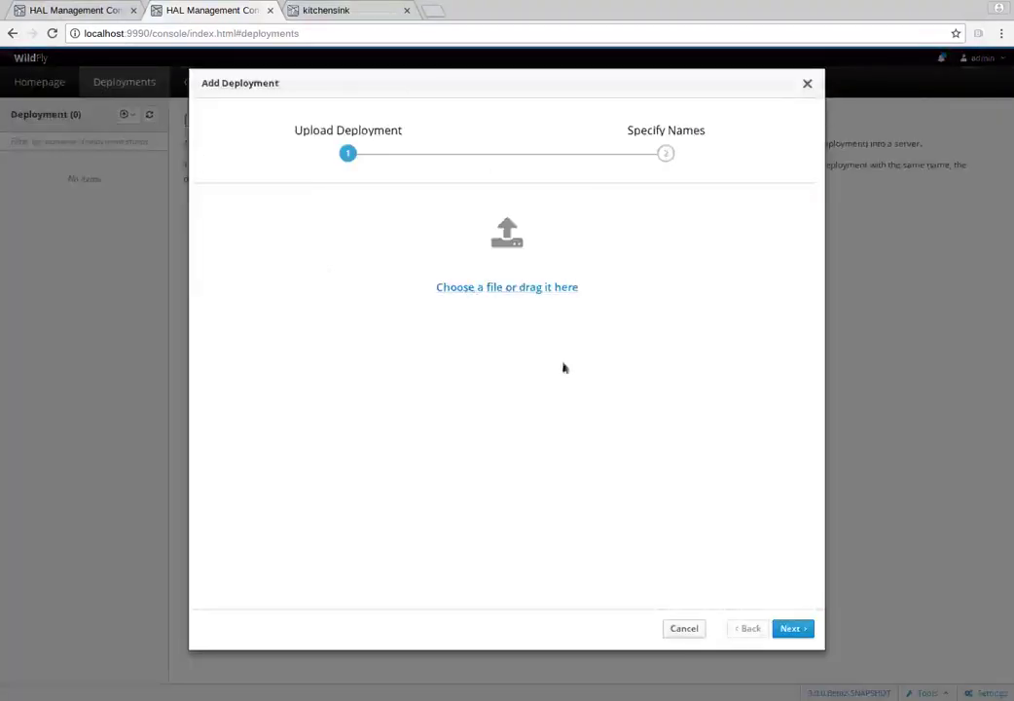
double_click(66, 296)
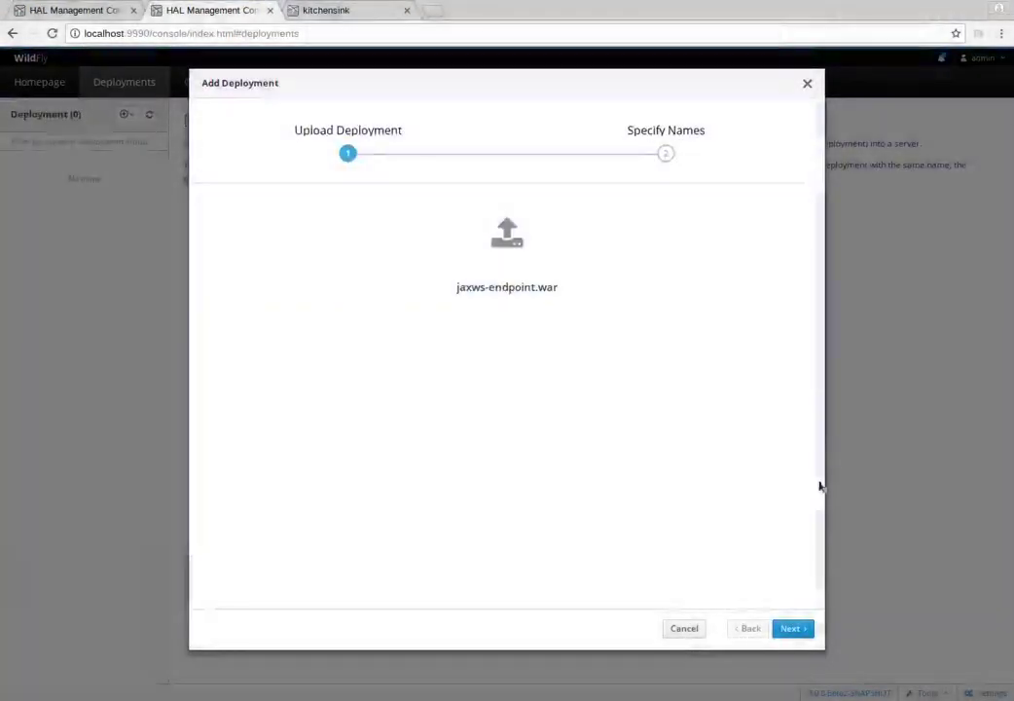
left_click(797, 628)
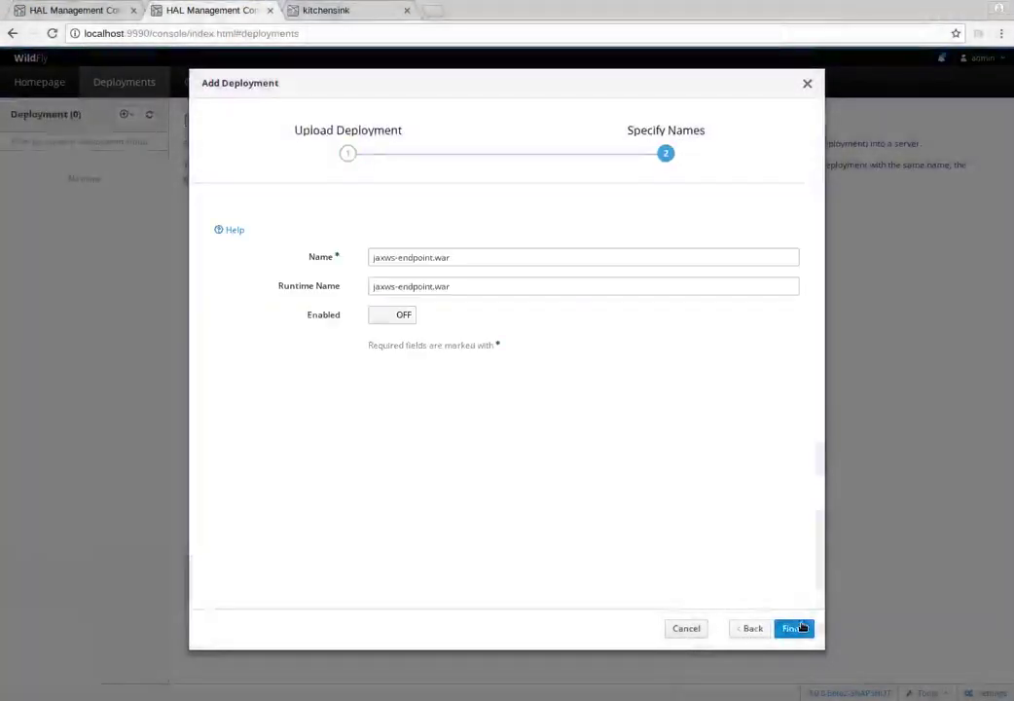
left_click(403, 317)
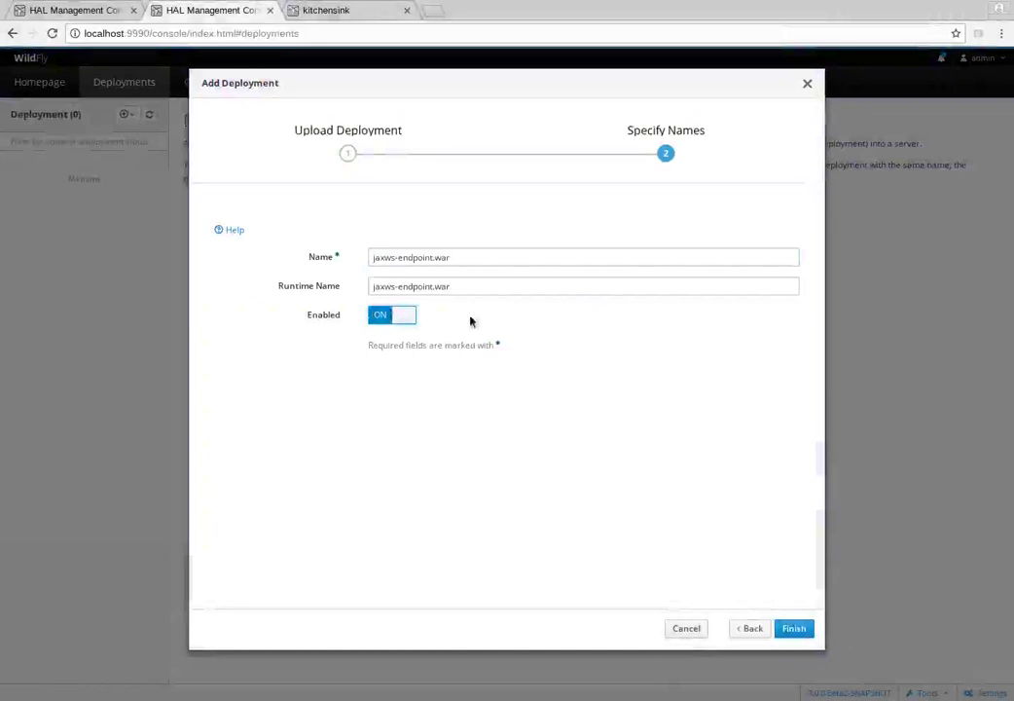
left_click(797, 630)
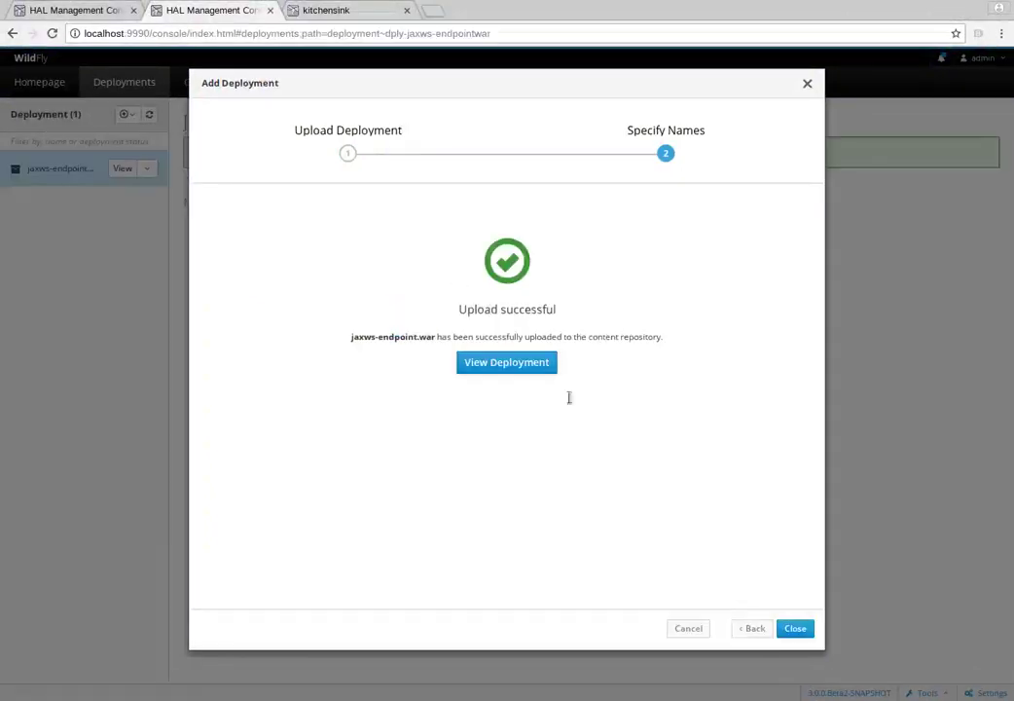
left_click(795, 629)
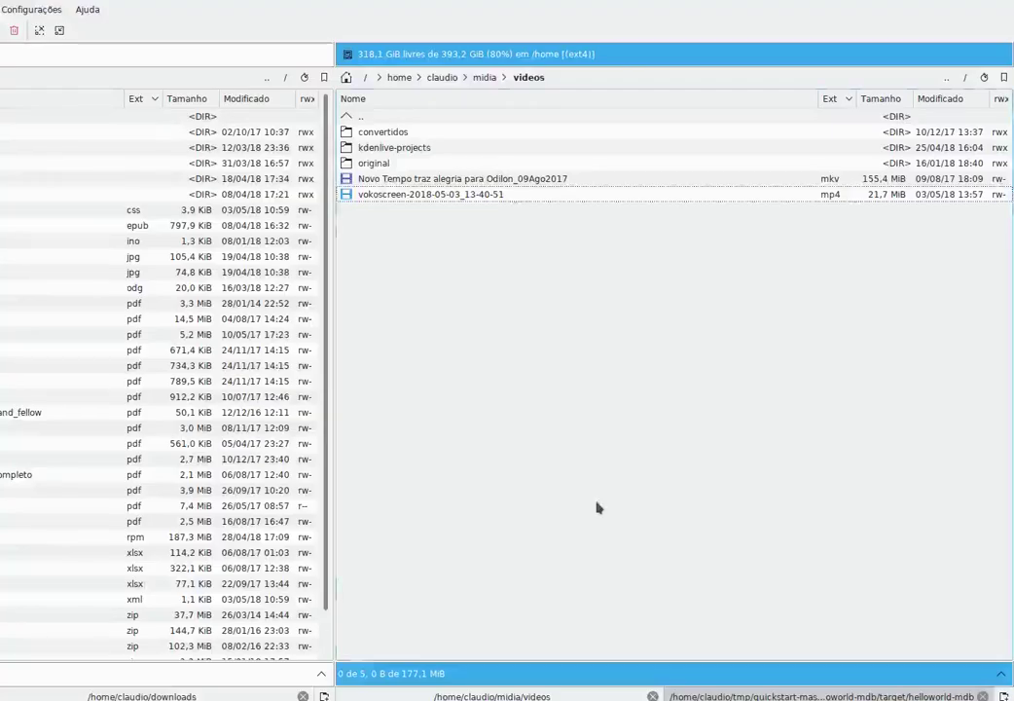
- Switch to the file manager and add helloworld-mdb.war from the quickstart-master/helloworld-mdb/target folder to the console's deployment list
key("ctrl+Tab")
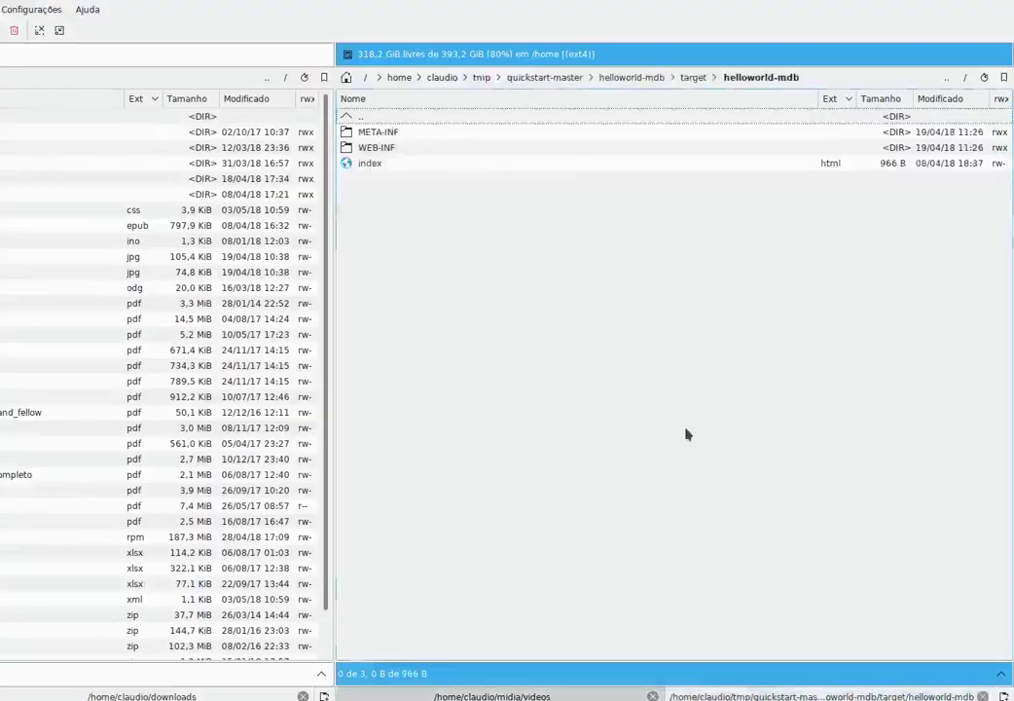
key("BackSpace")
key("BackSpace")
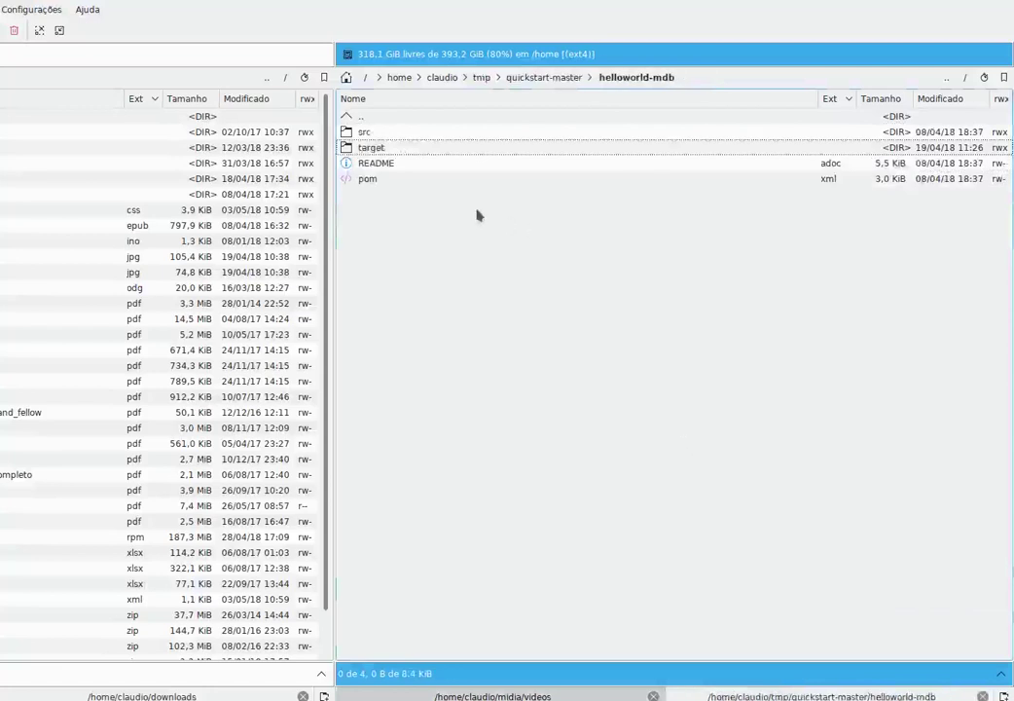
key("Return")
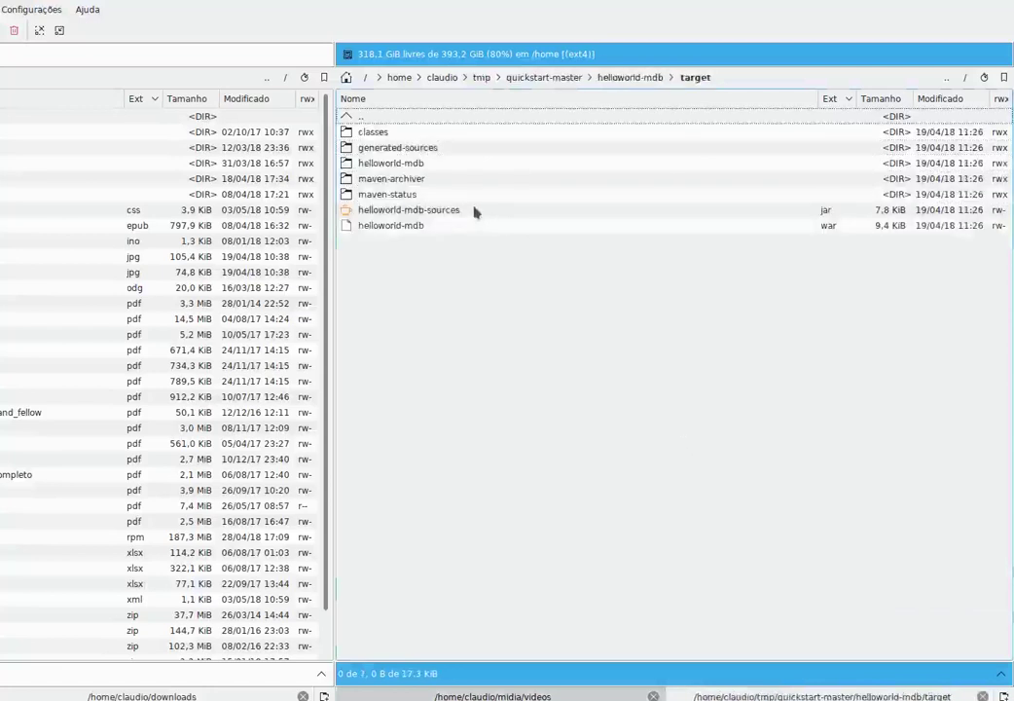
left_click(424, 230)
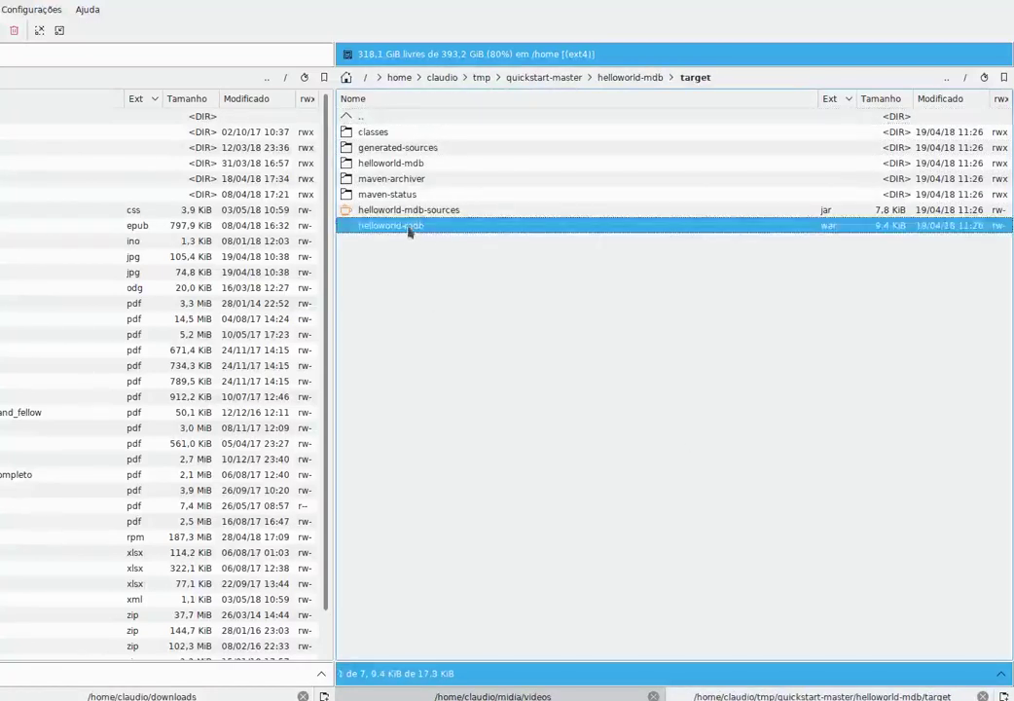
double_click(475, 226)
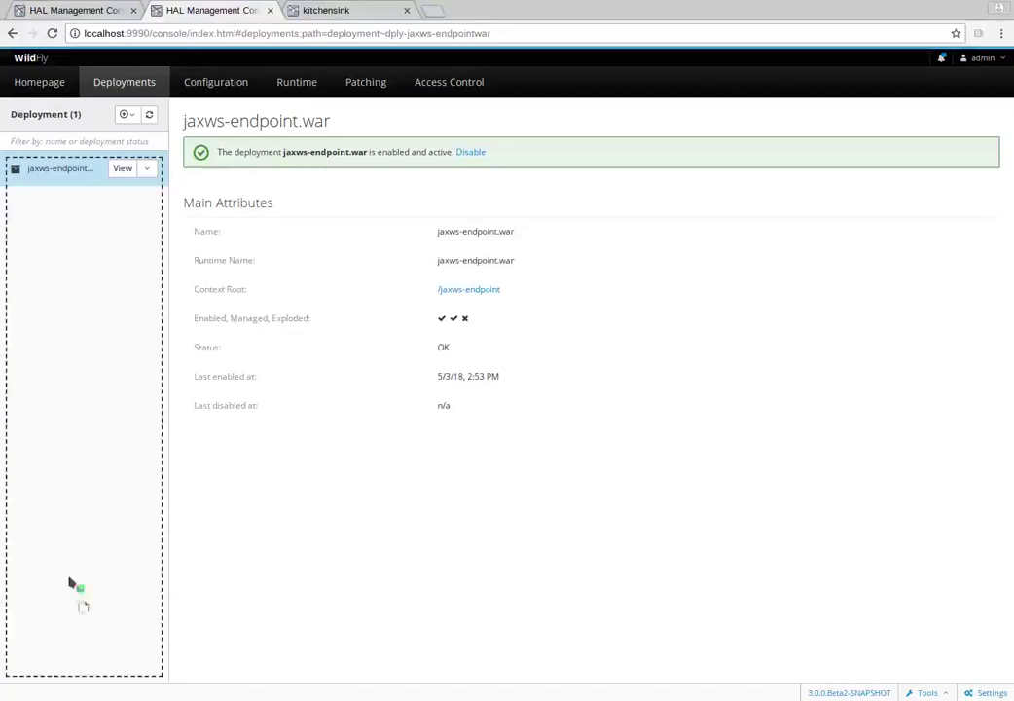
left_click_drag(75, 600, 68, 396)
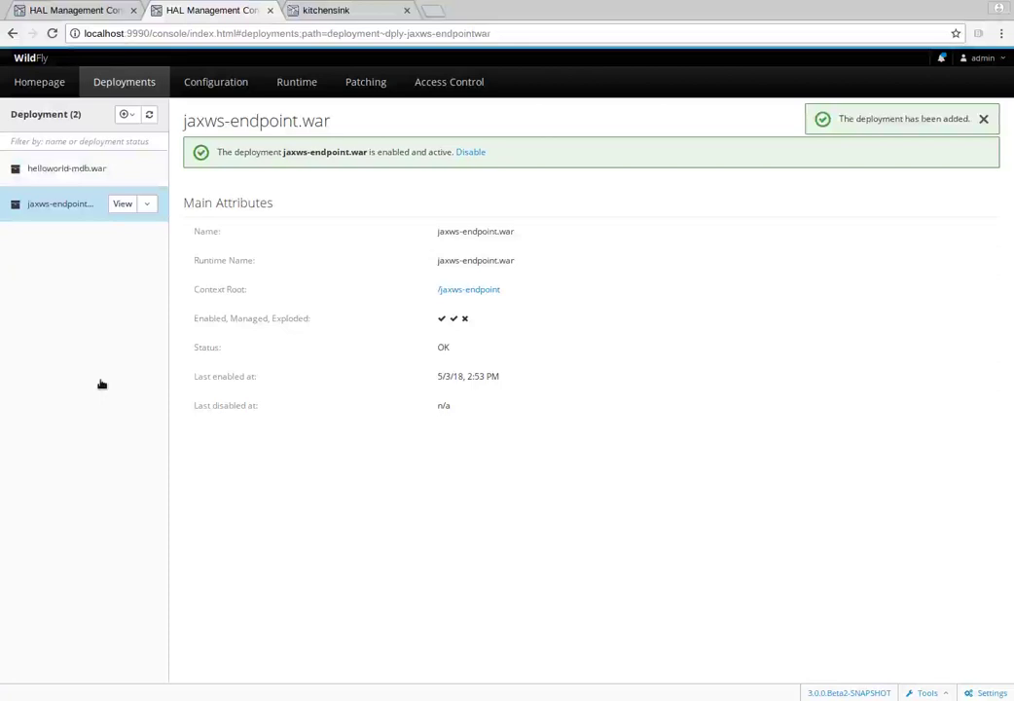
- Enable the helloworld-mdb.war deployment and go back to the jaxws-endpoint.war details
left_click(82, 168)
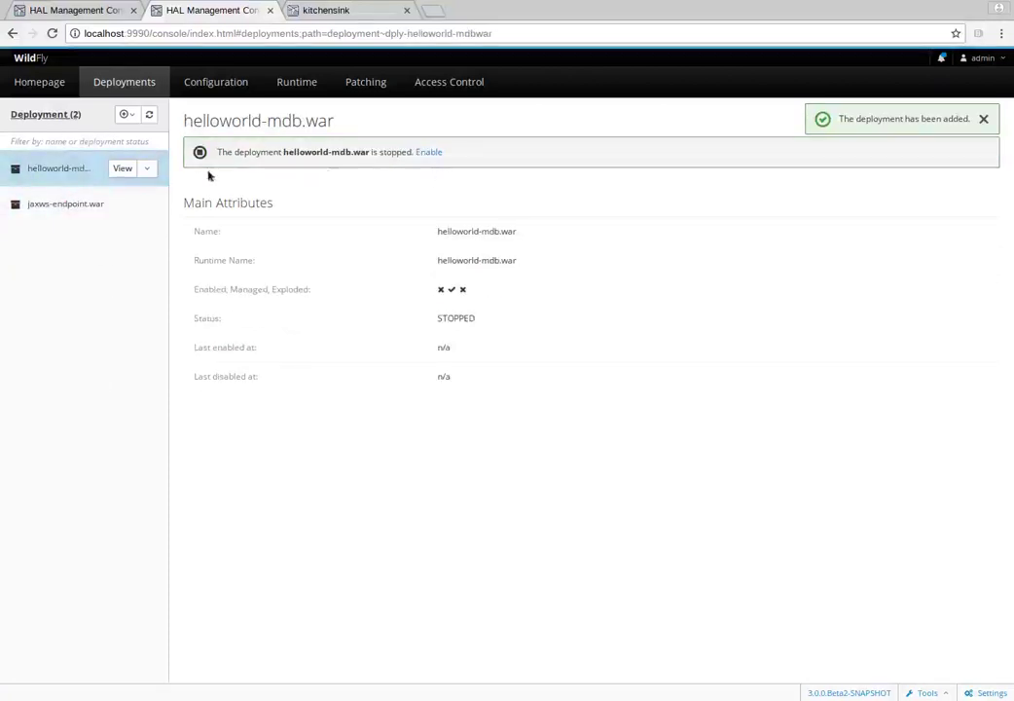
left_click(434, 156)
left_click(61, 203)
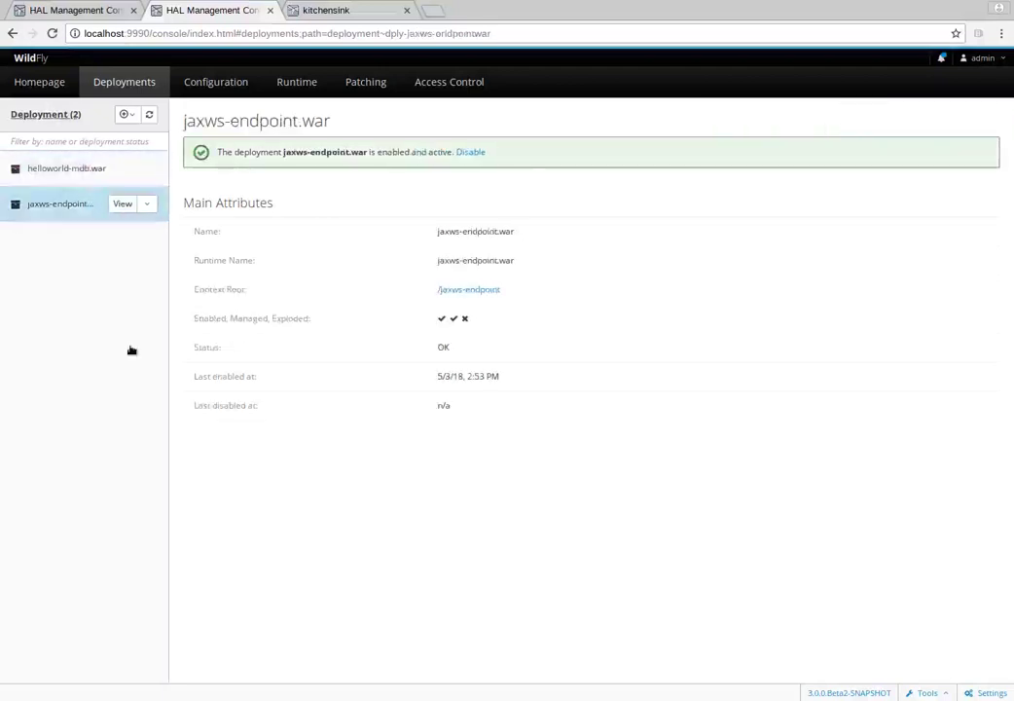
- Start adding an unmanaged deployment, switch to the file manager and go to the quickstart-master/helloworld folder
left_click(125, 115)
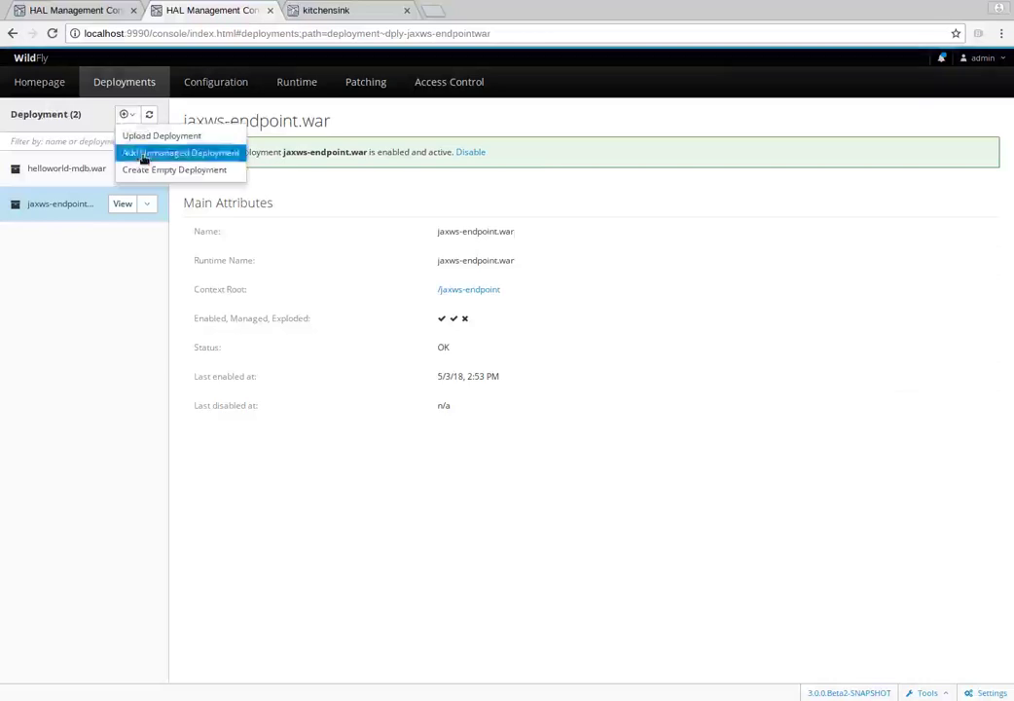
left_click(144, 154)
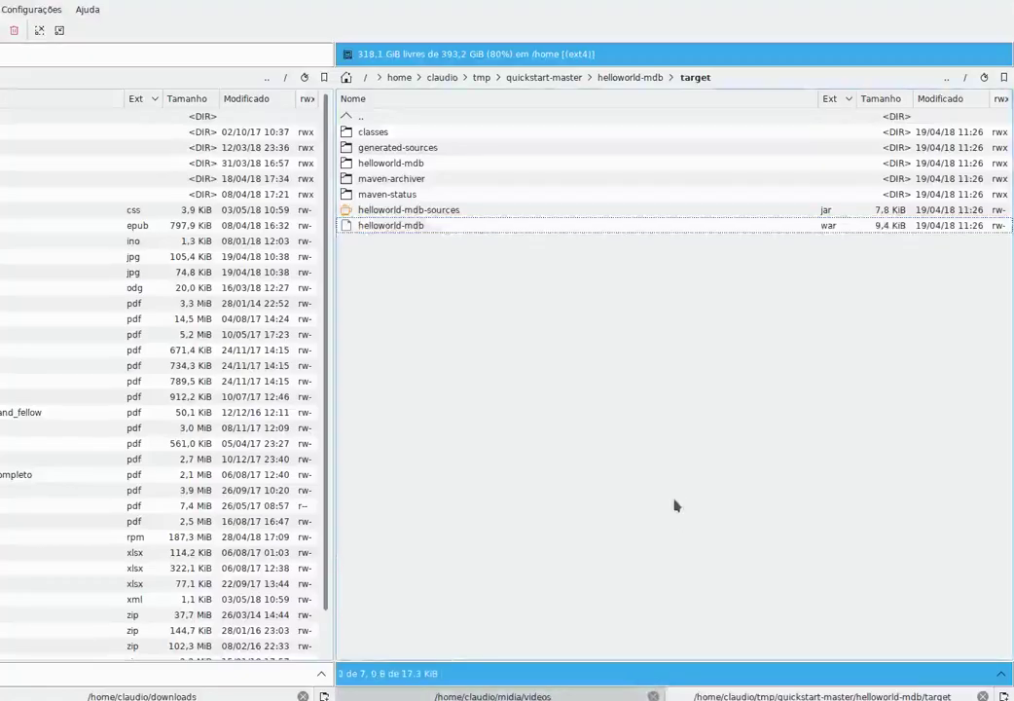
key("BackSpace")
key("BackSpace")
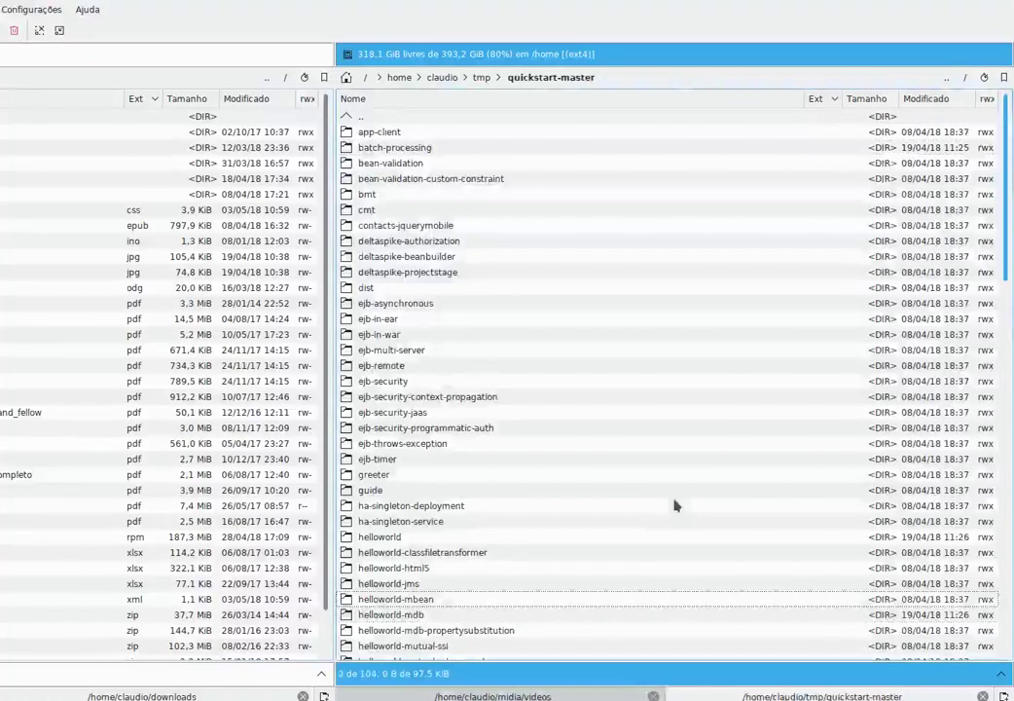
key("Up")
key("Up")
key("Up")
key("Up")
key("Up")
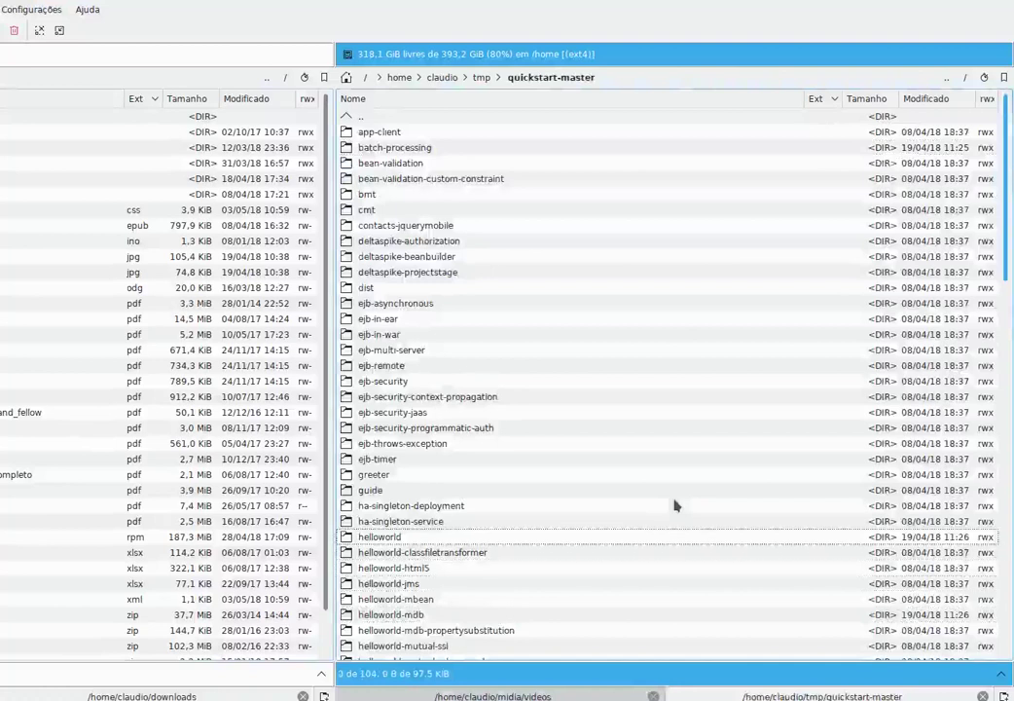
key("Return")
- Open the exploded target/helloworld folder, select its full path for copying and return to the browser
key("Down")
key("Down")
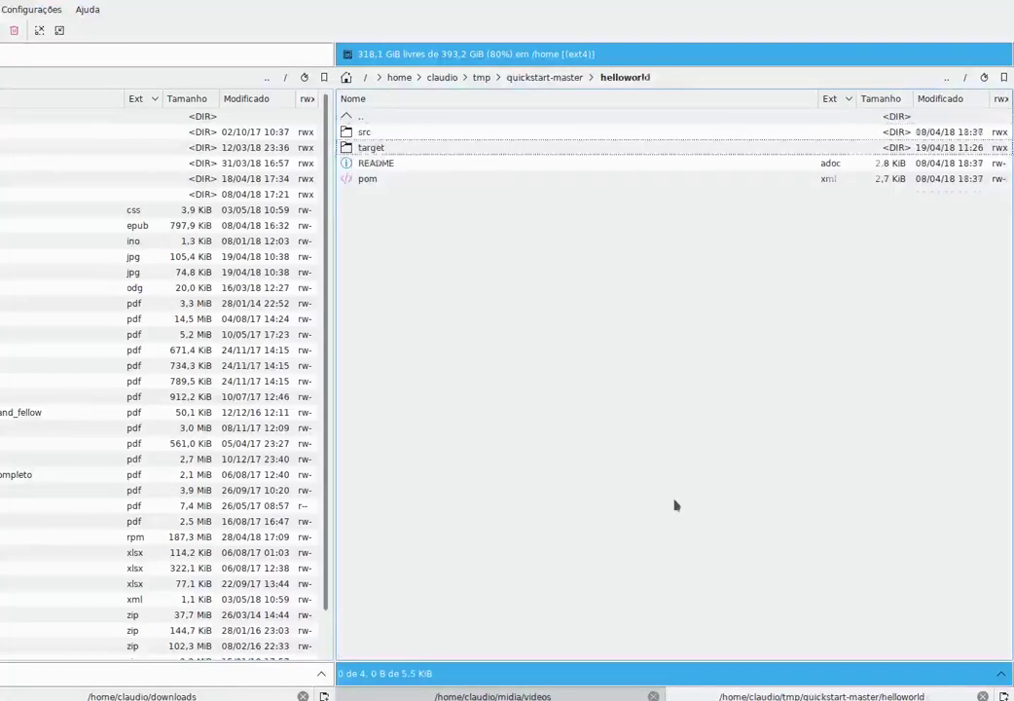
key("Return")
key("Down")
key("Down")
key("Down")
key("Return")
key("ctrl+l")
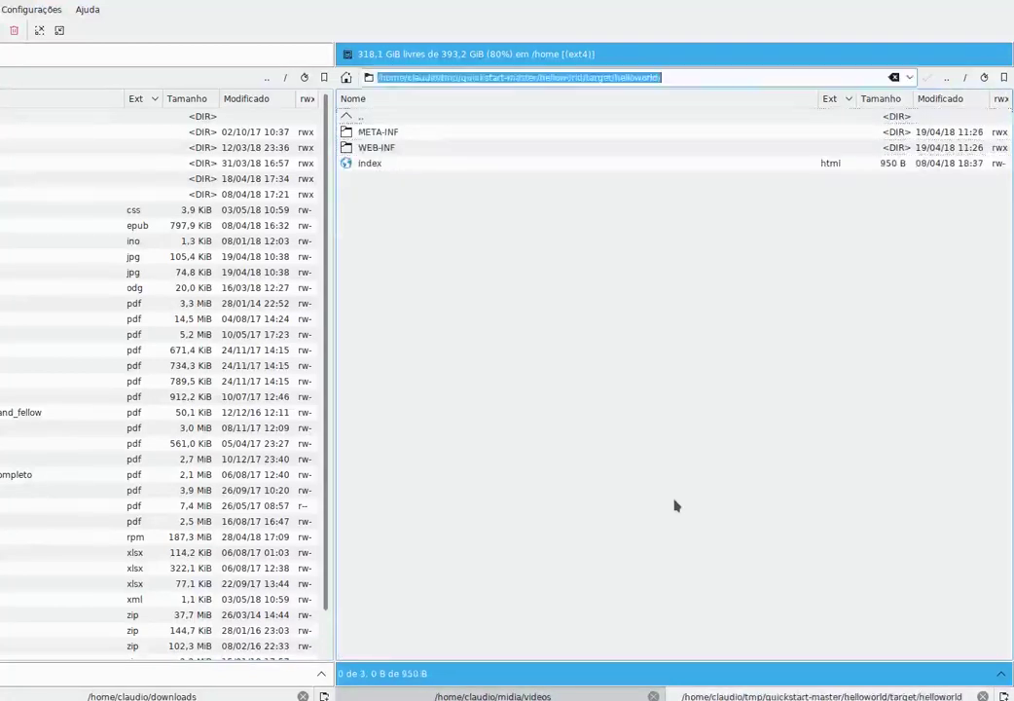
key("alt+Tab")
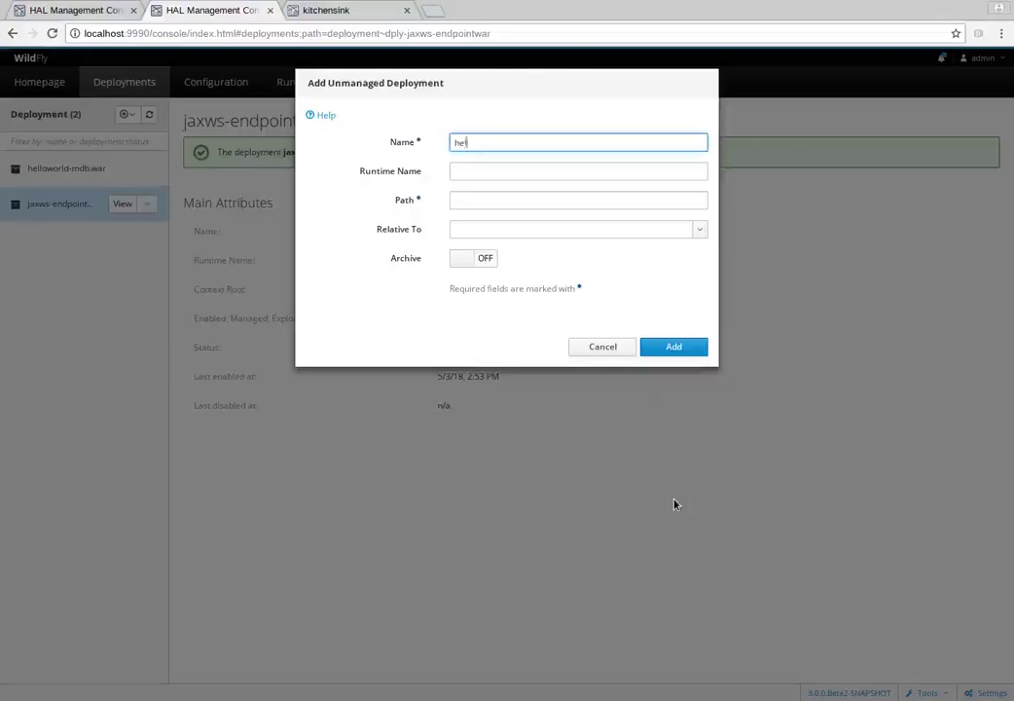
- Set the unmanaged deployment's name and runtime name to helloworld.war and its path to the quickstart-master/helloworld/target/helloworld folder
type(".w")
key("Tab")
key("Tab")
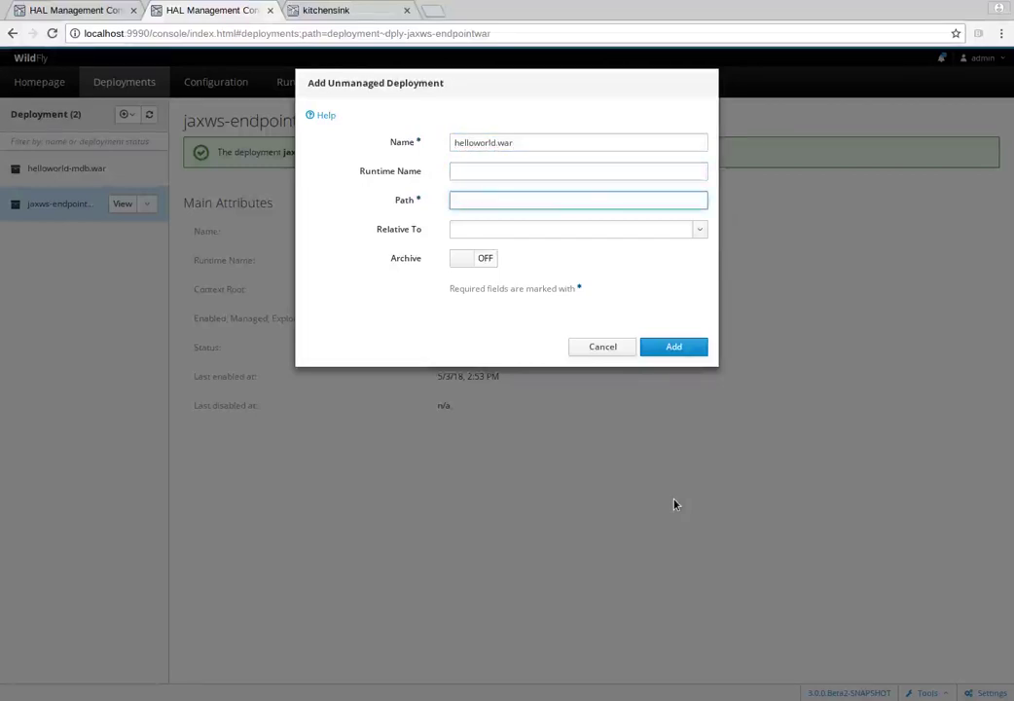
type("/home/claudio/tmp/quickstart-master/helloworld/target/helloworld.war")
key("shift+Tab")
key("shift+Tab")
key("ctrl+c")
key("Tab")
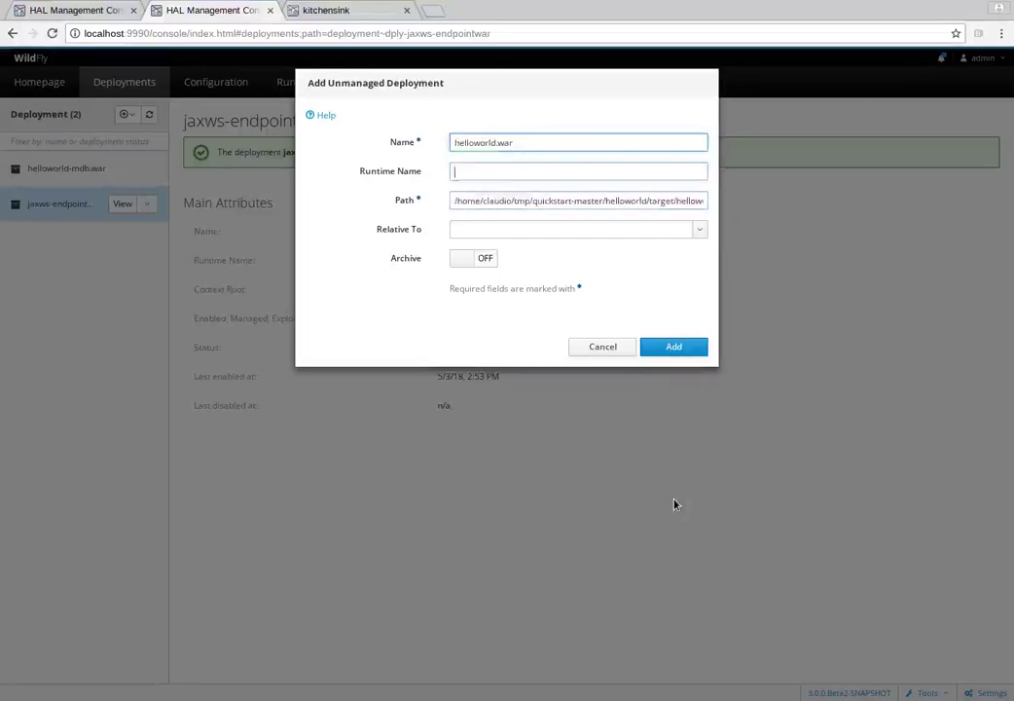
key("ctrl+v")
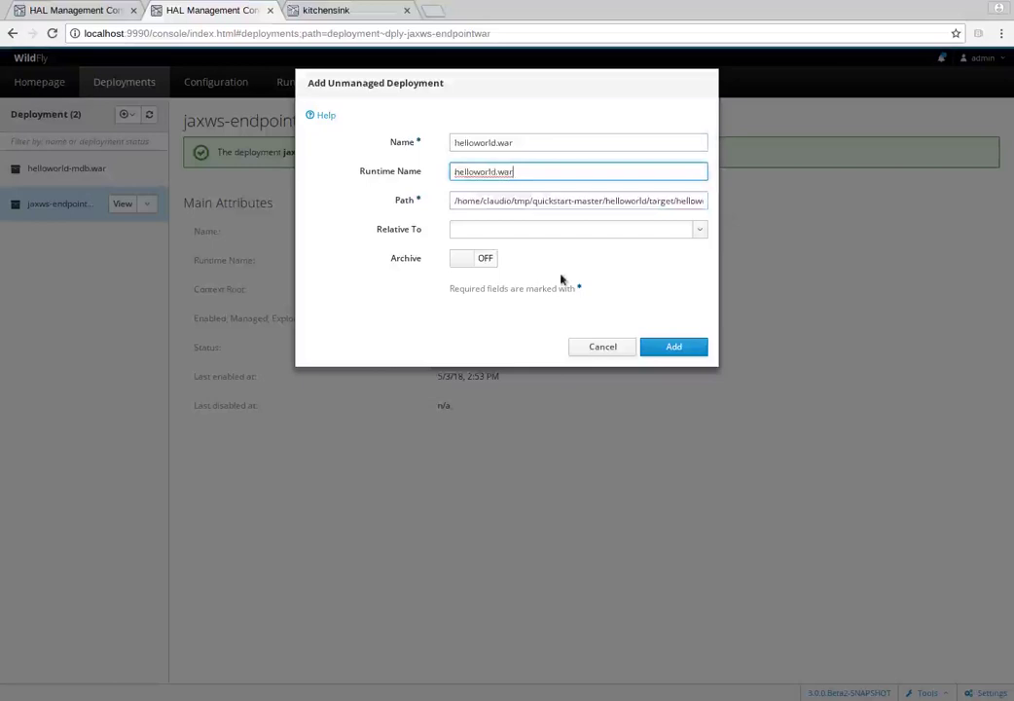
key("Tab")
left_click(555, 199)
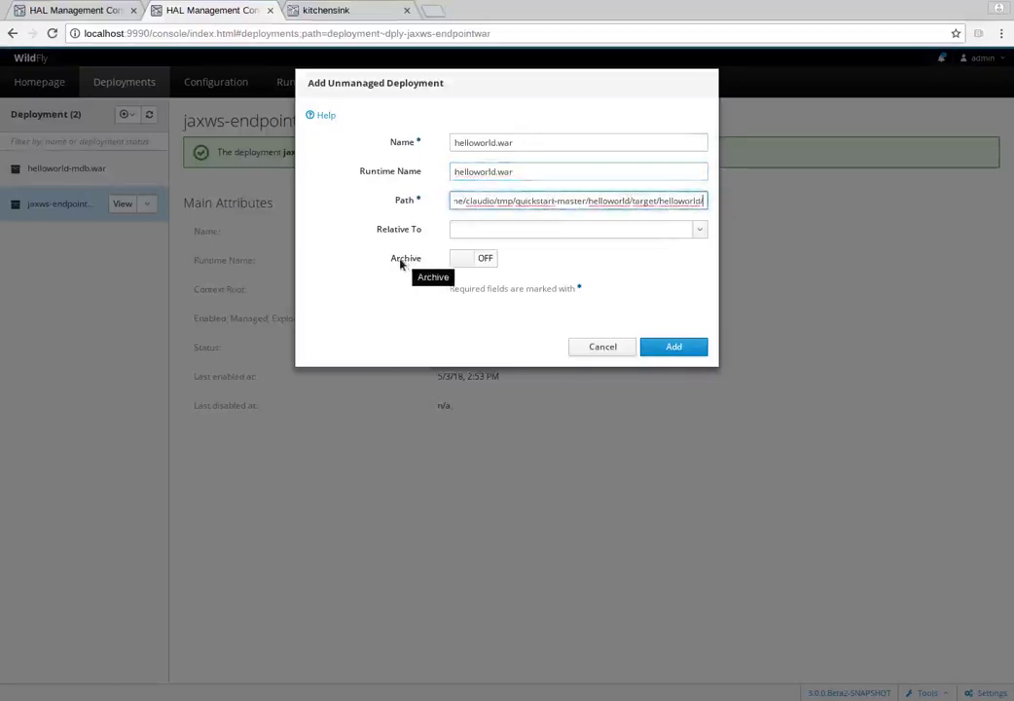
- Add the unmanaged helloworld.war deployment with Archive off, and enable it
left_click(672, 349)
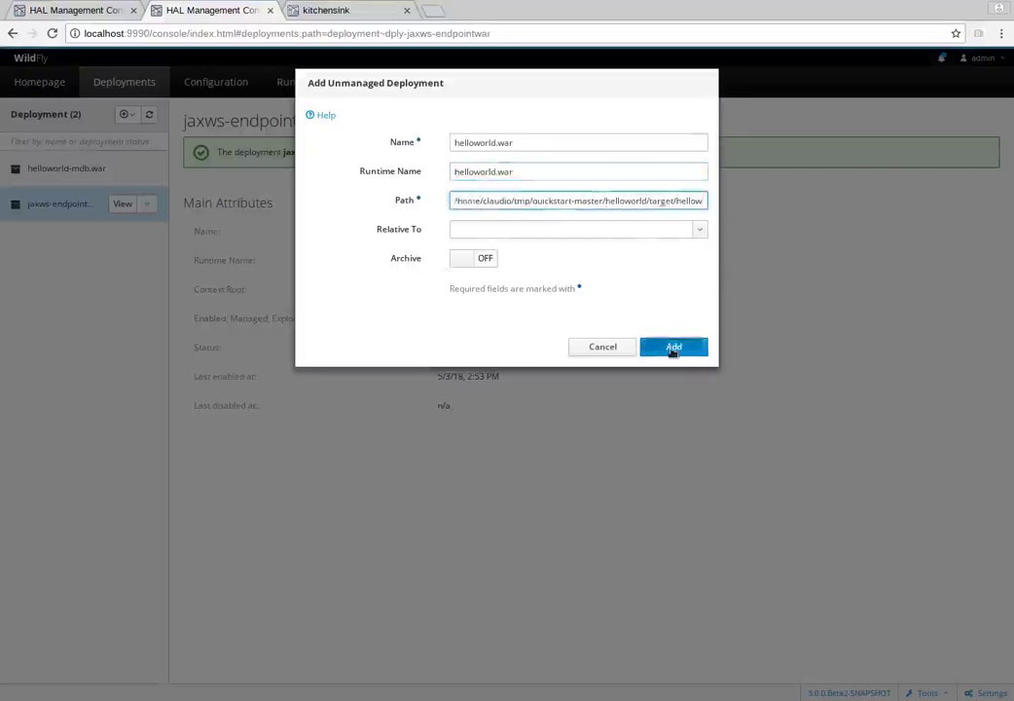
left_click_drag(50, 245, 68, 206)
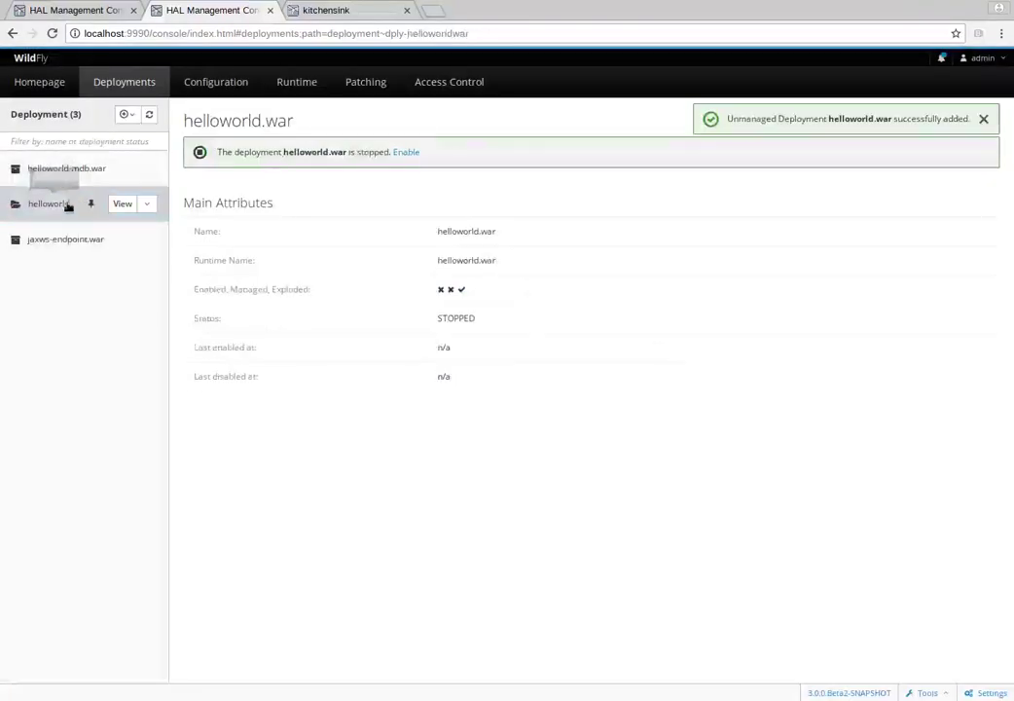
left_click(407, 153)
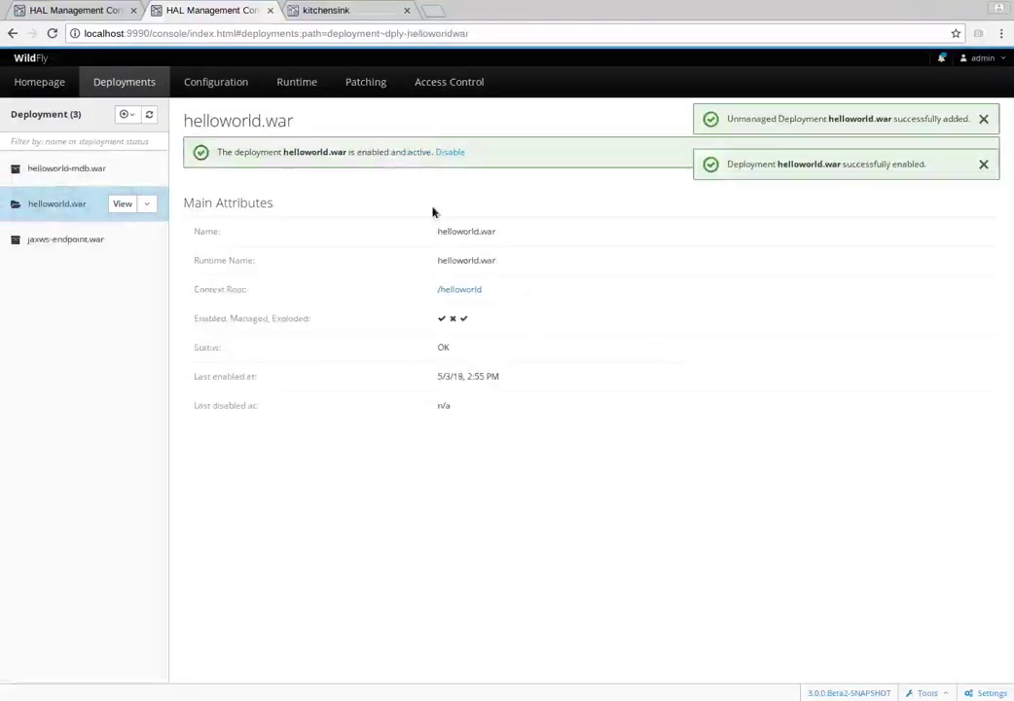
- Review the main attributes of the helloworld-mdb.war, helloworld.war and jaxws-endpoint.war deployments
left_click(58, 169)
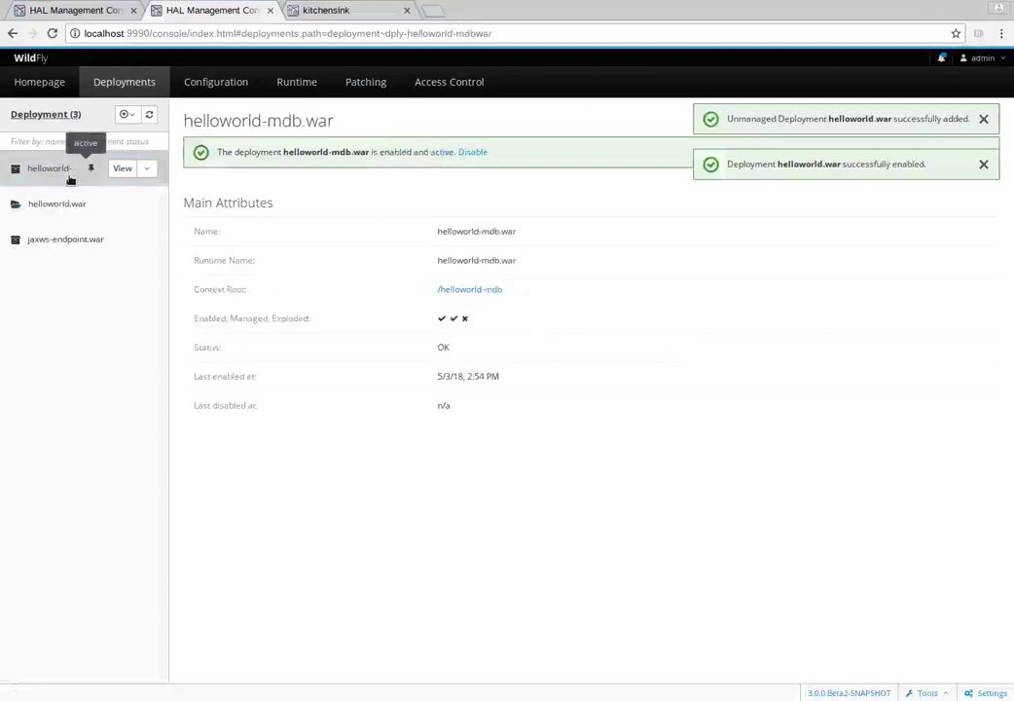
left_click(63, 206)
left_click(63, 240)
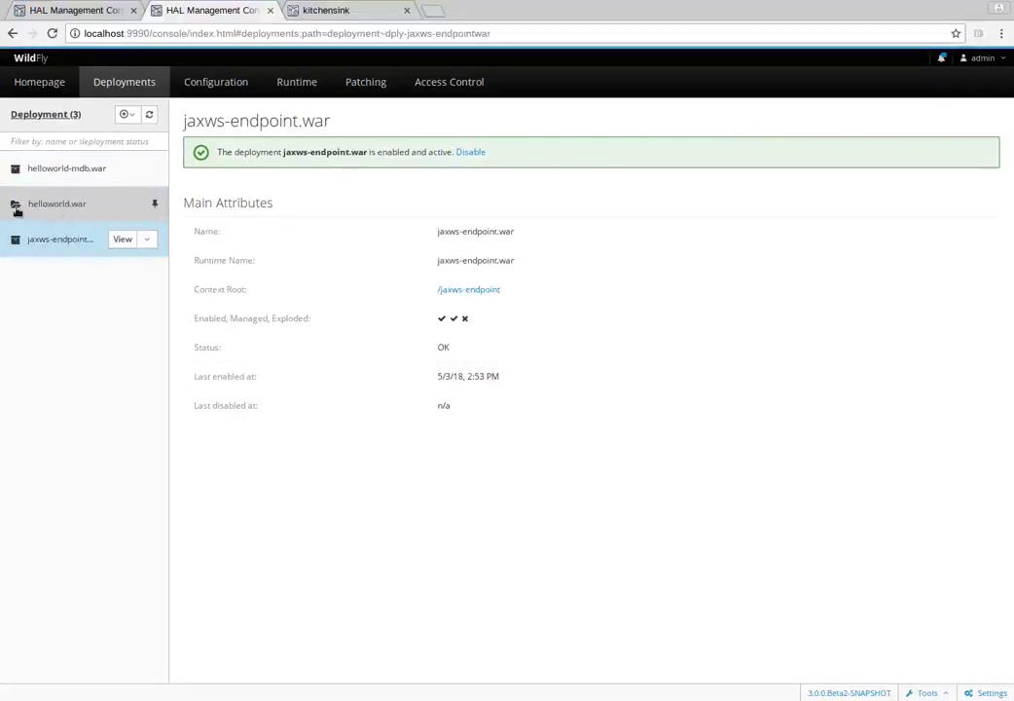
left_click(16, 209)
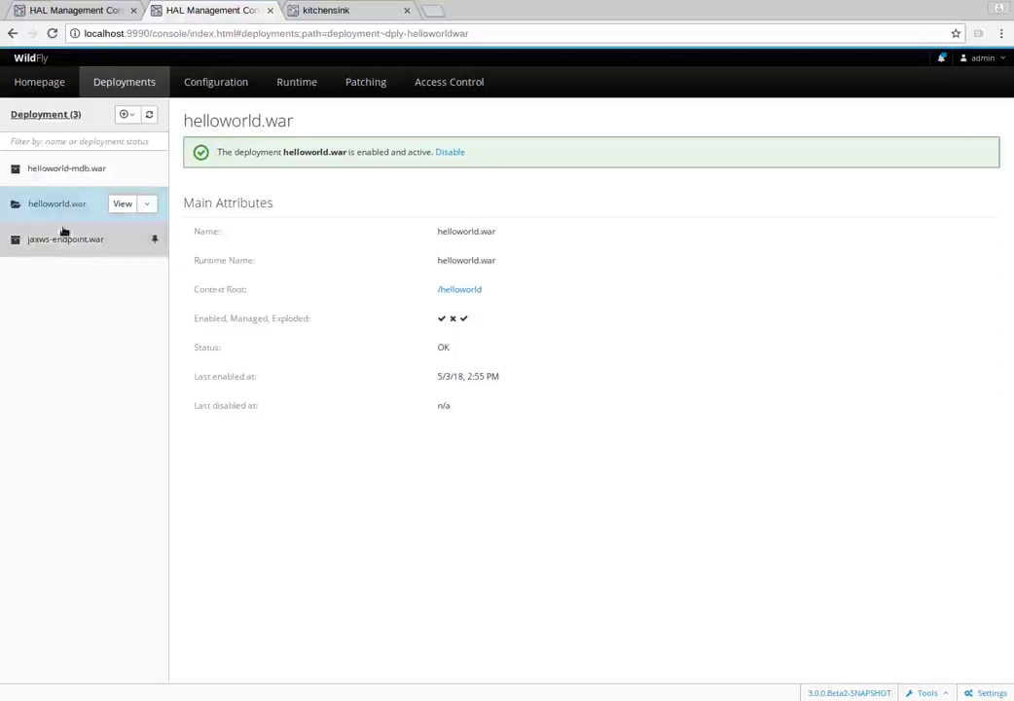
- View the management model of helloworld.war, switch to helloworld-mdb.war and show the content of its index.html
left_click(123, 204)
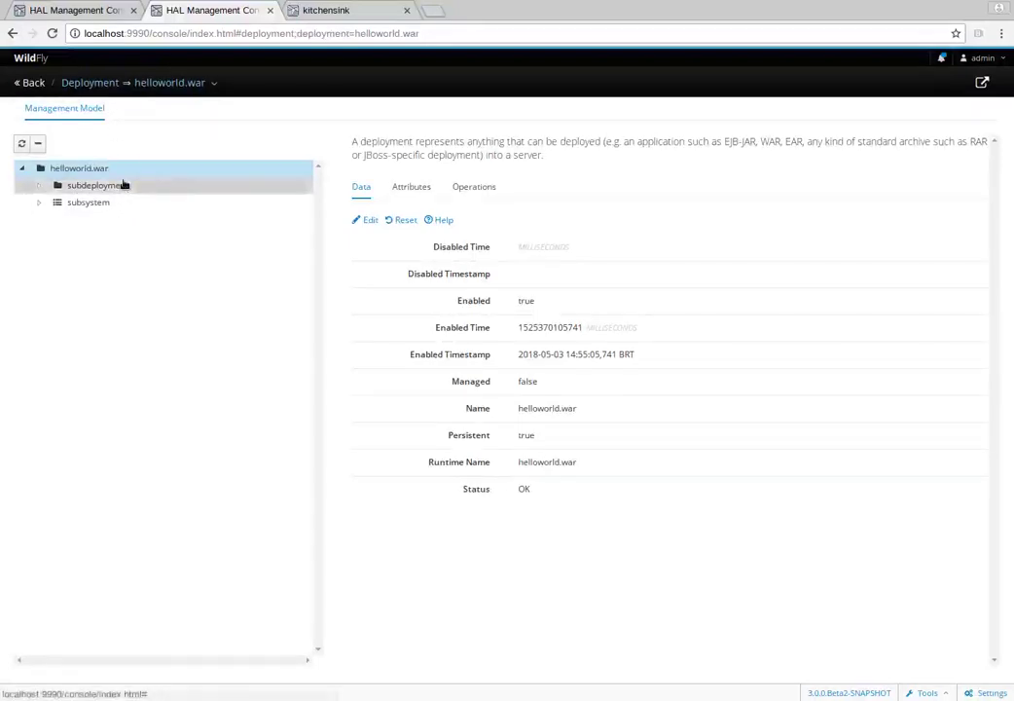
left_click(214, 86)
left_click(213, 106)
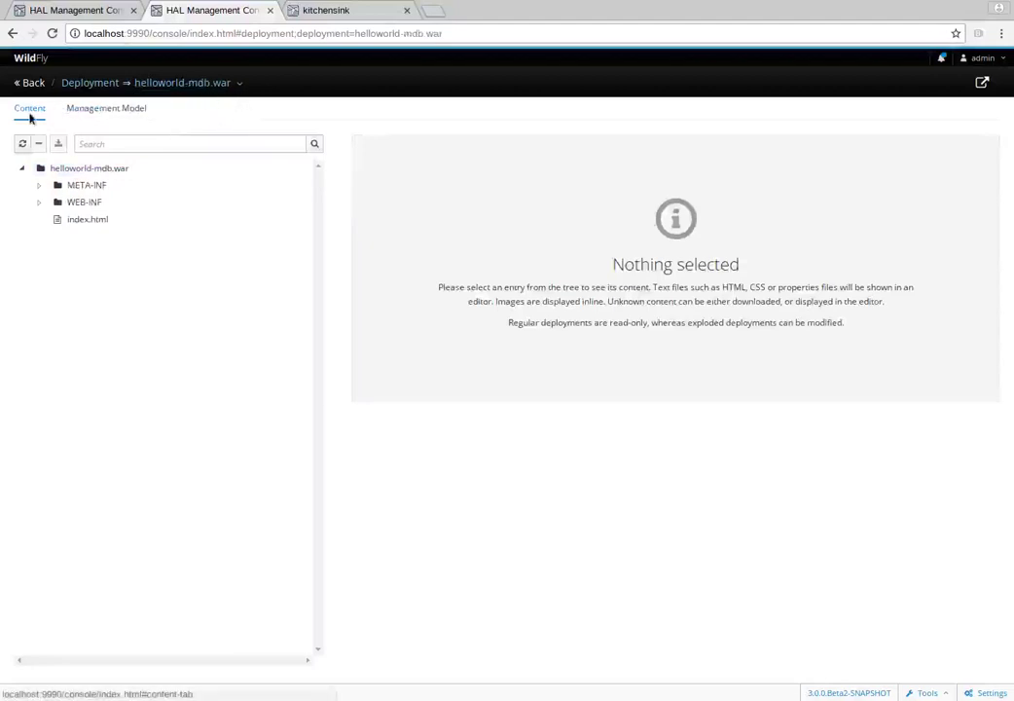
left_click(95, 221)
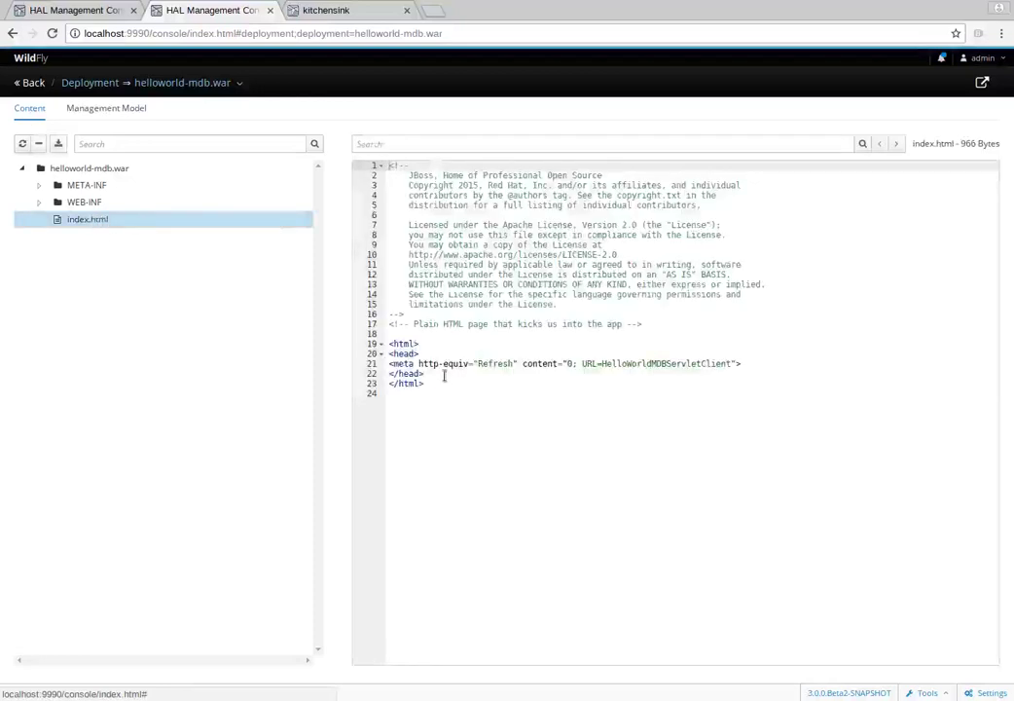
- Show the content of WEB-INF/beans.xml in helloworld-mdb.war and switch to the jaxws-endpoint.war deployment
left_click(39, 201)
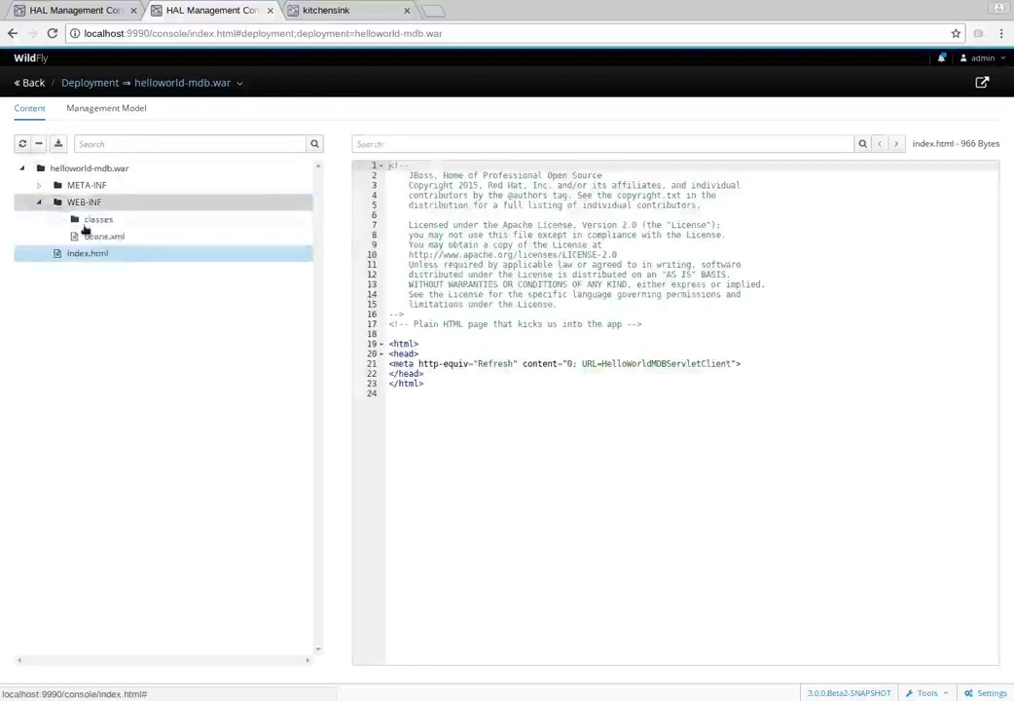
left_click(97, 235)
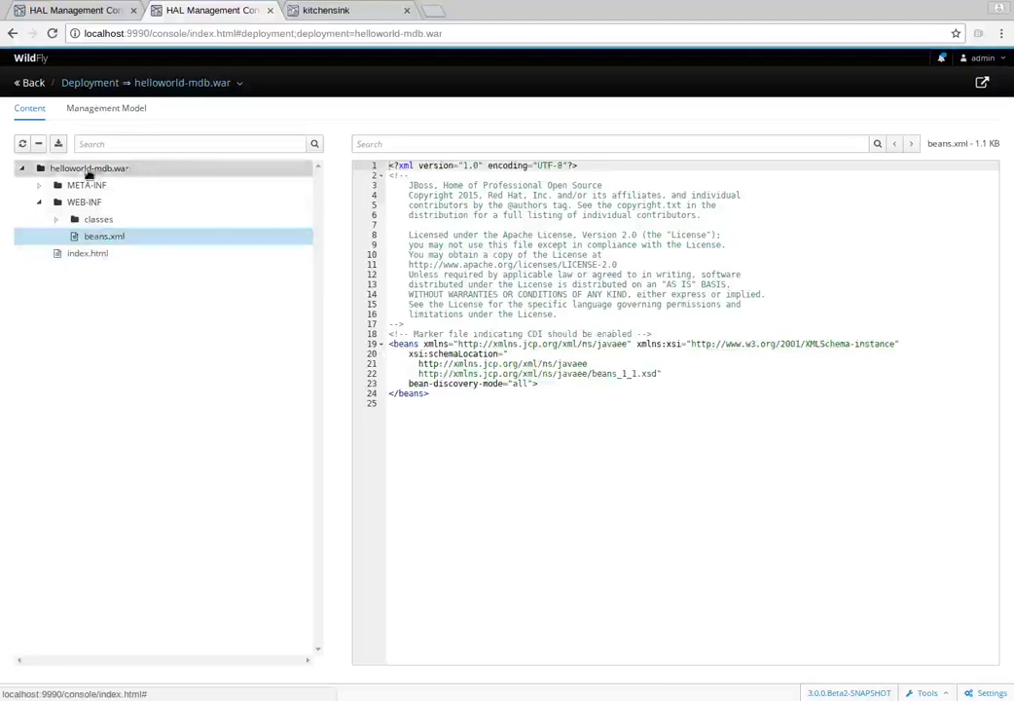
left_click(238, 83)
left_click(203, 123)
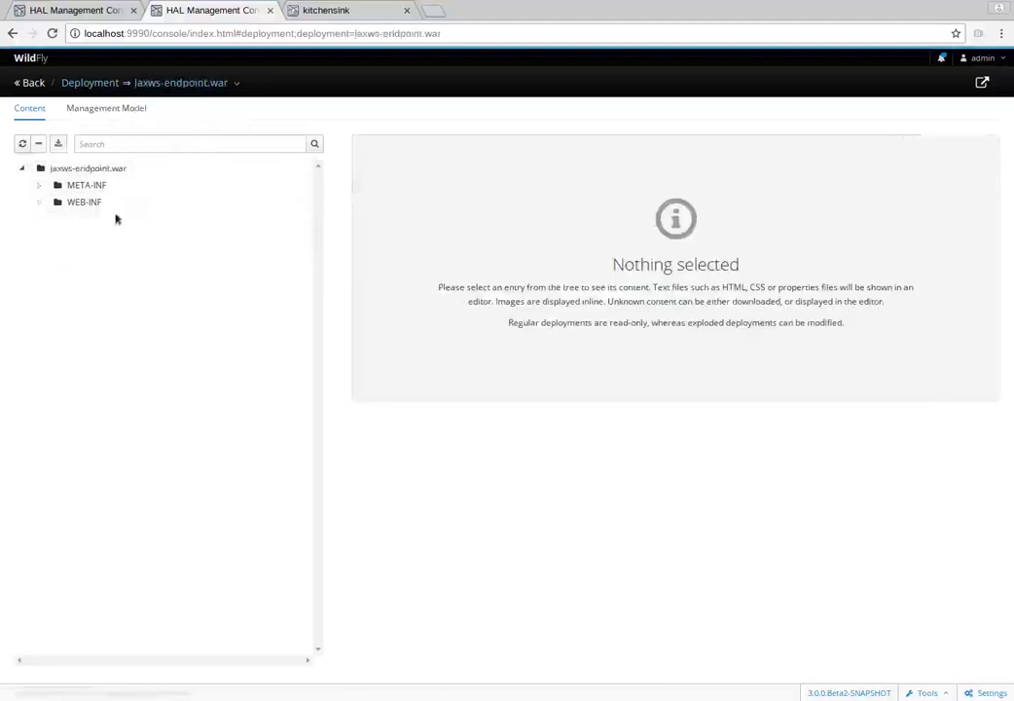
- View the content of EBookStoreImplService_schema1.xsd from the WEB-INF/wsdl folder of jaxws-endpoint.war in the editor
left_click(39, 202)
left_click(56, 236)
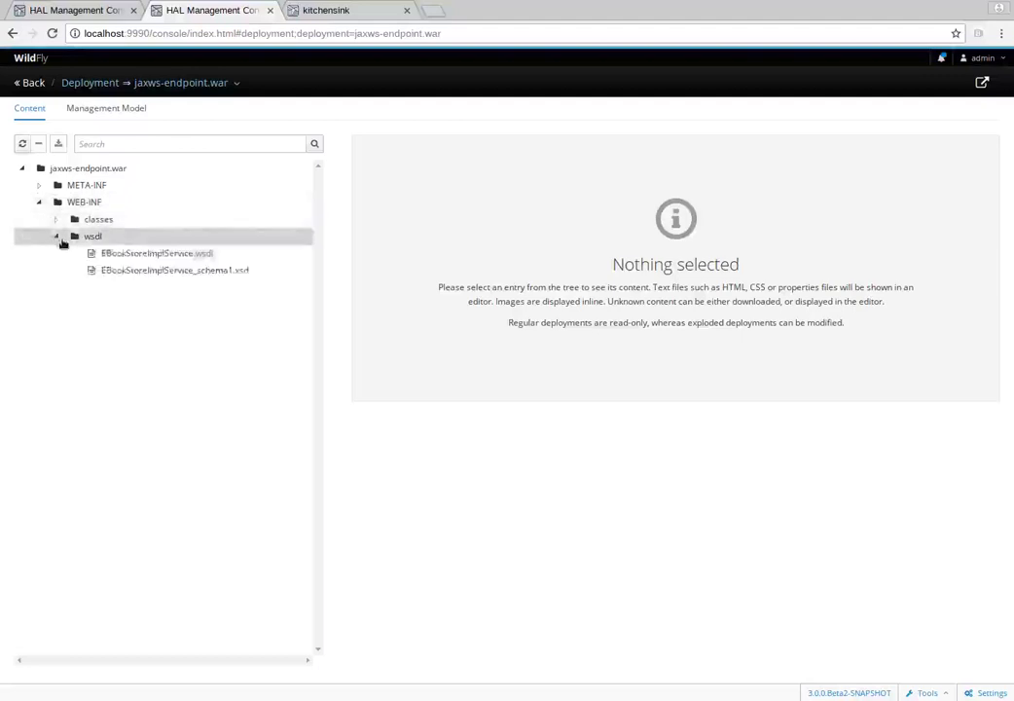
left_click(130, 269)
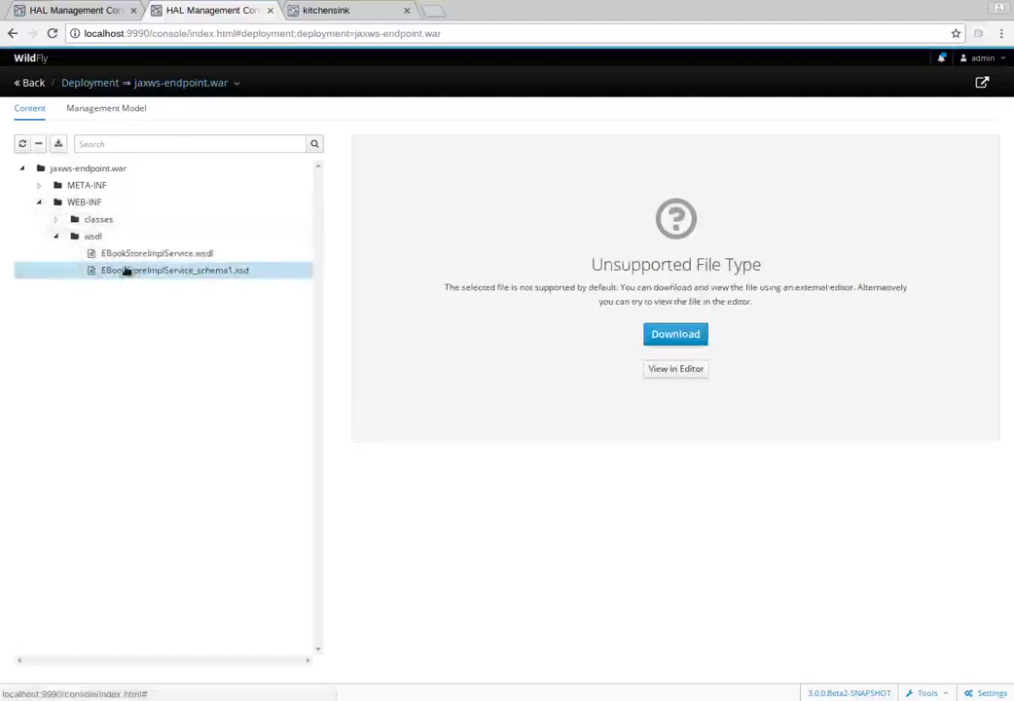
left_click(689, 371)
left_click_drag(992, 275, 990, 432)
scroll(990, 431, "up", 10)
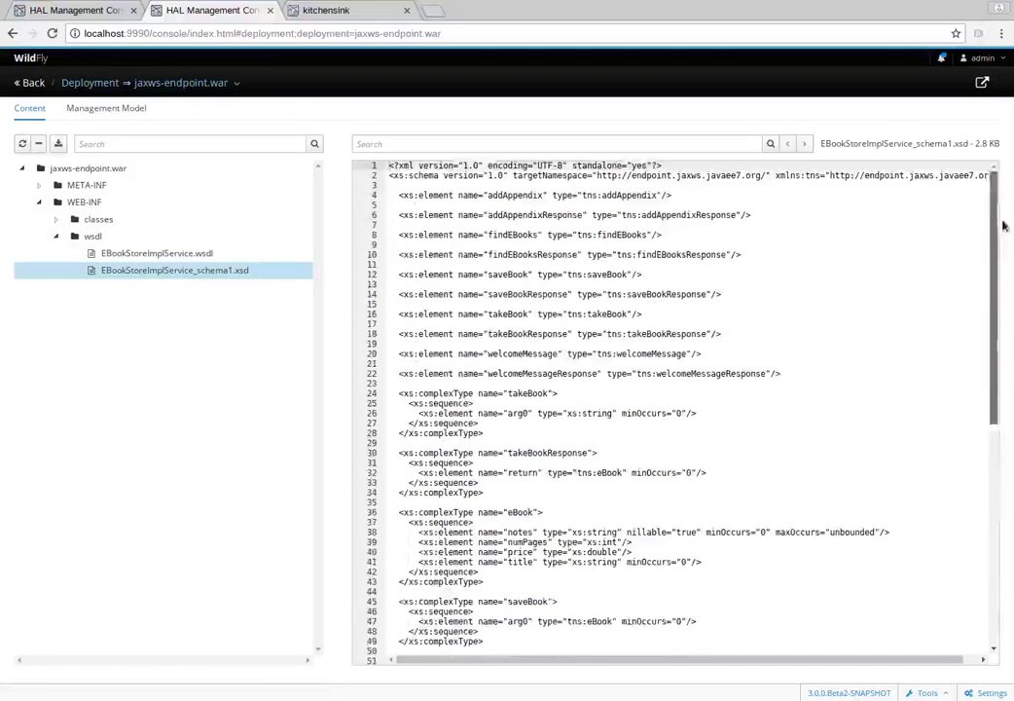
- View the content of EBookStoreImplService.wsdl from the same wsdl folder in the editor
left_click(131, 255)
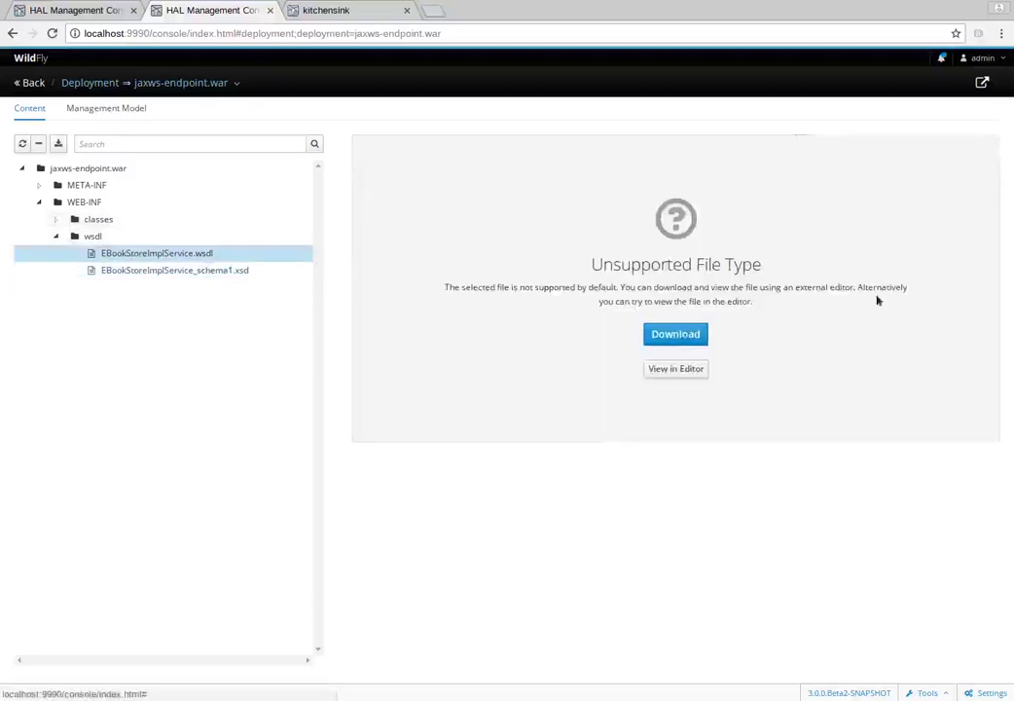
left_click(706, 370)
left_click_drag(992, 251, 1003, 401)
scroll(1003, 401, "up", 15)
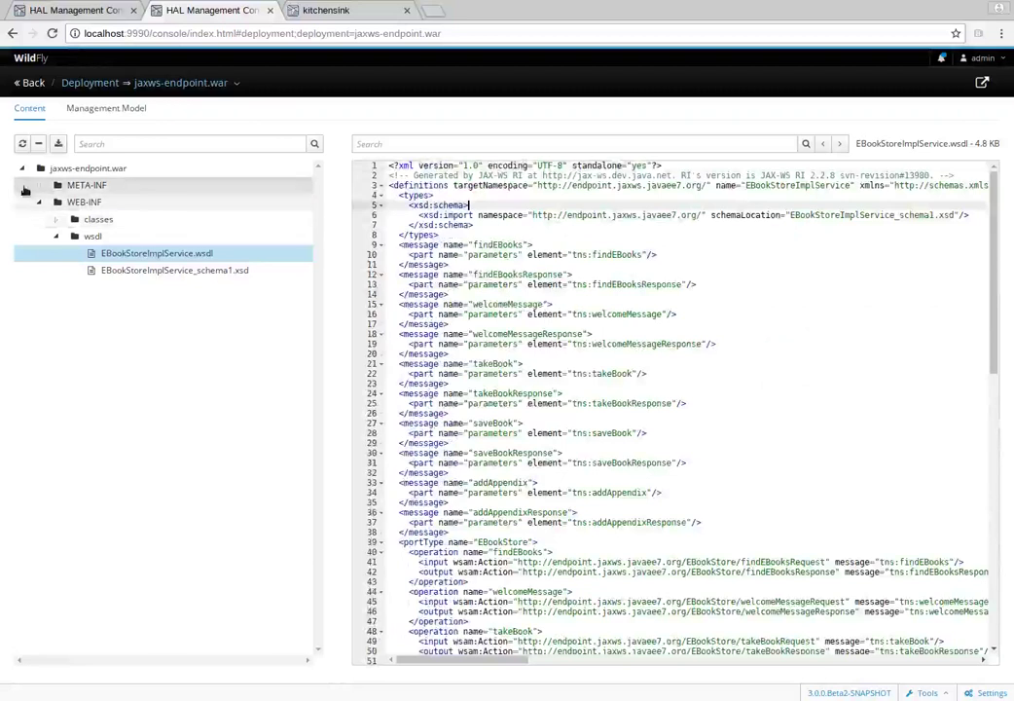
- Browse jaxws-endpoint.war to WEB-INF/classes/org/javaee7/jaxws/endpoint and download EBook.class
left_click(39, 185)
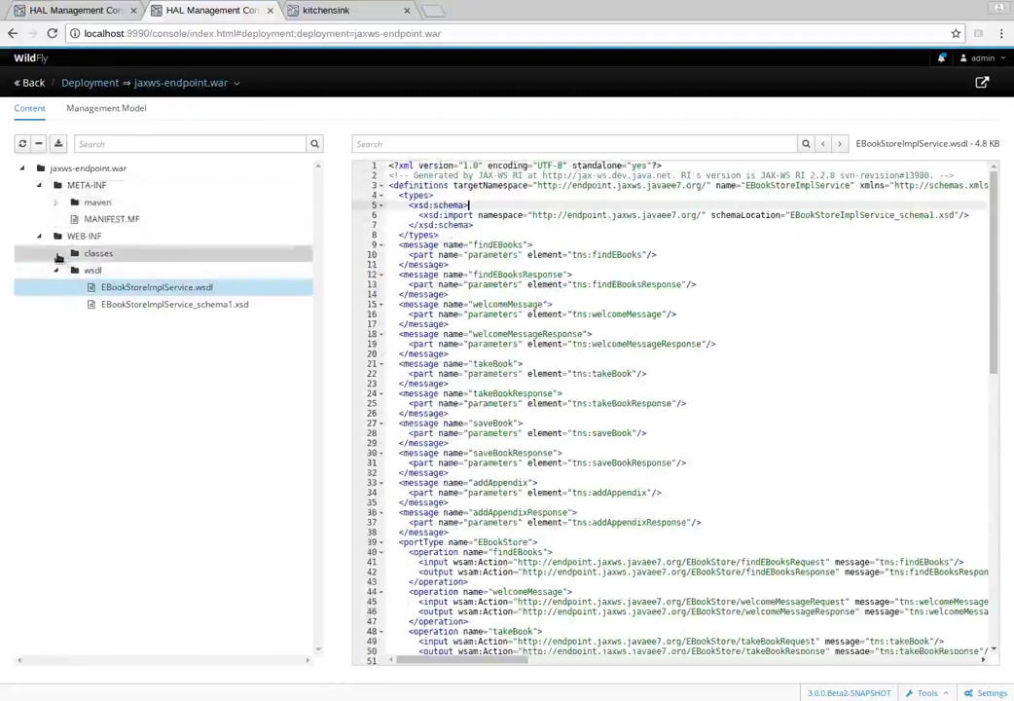
left_click(56, 253)
left_click(73, 269)
left_click(89, 287)
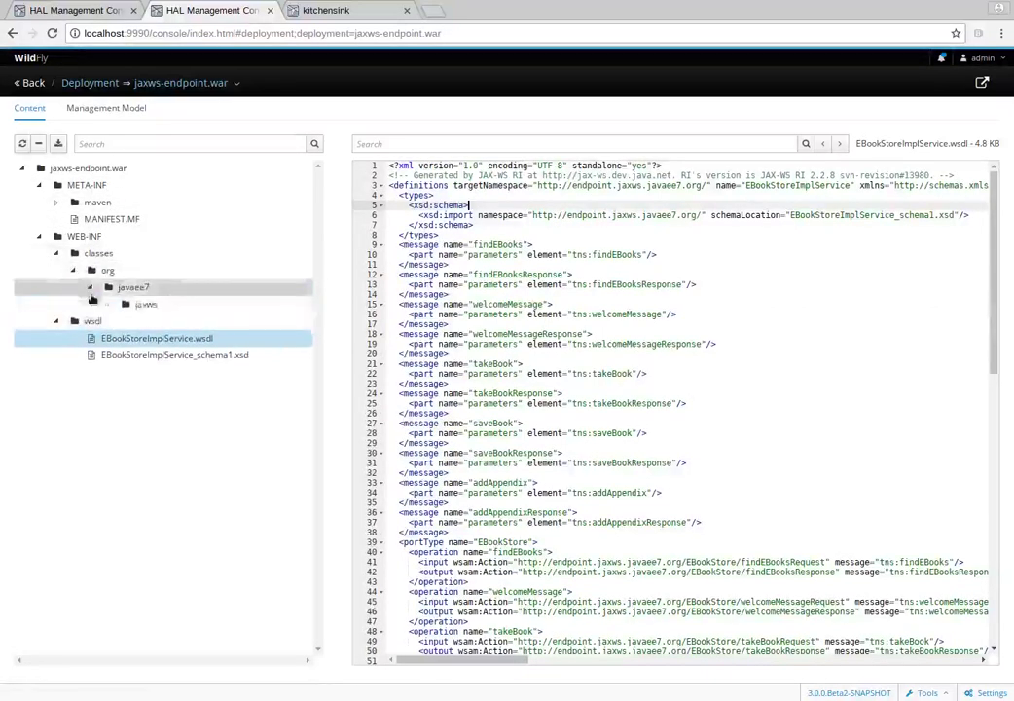
left_click(107, 304)
left_click(123, 321)
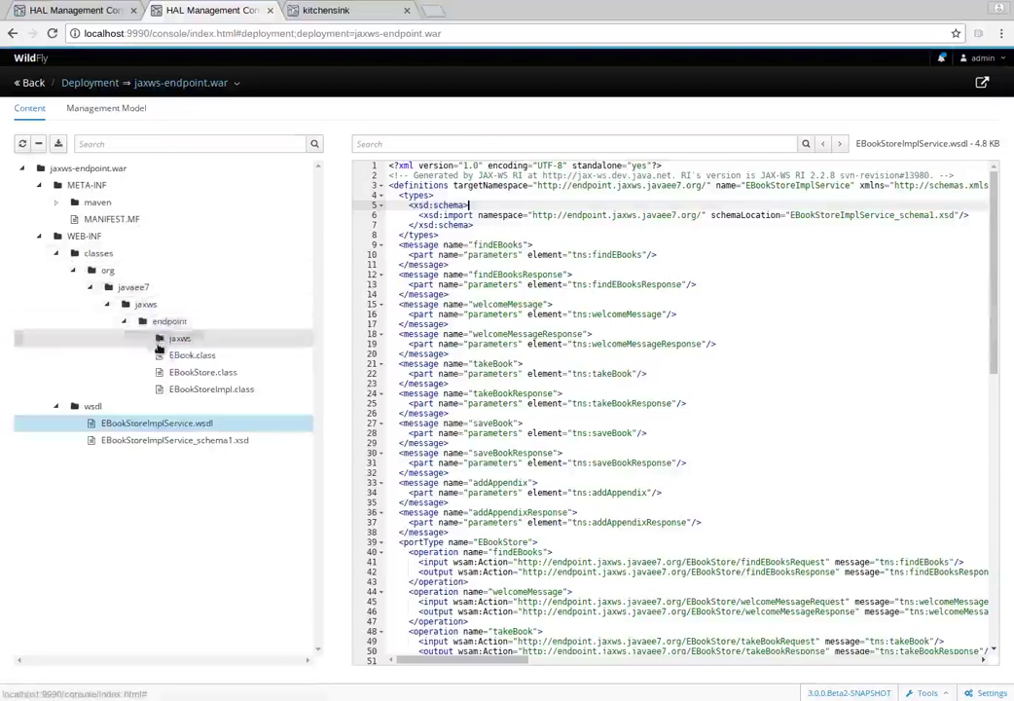
left_click(191, 355)
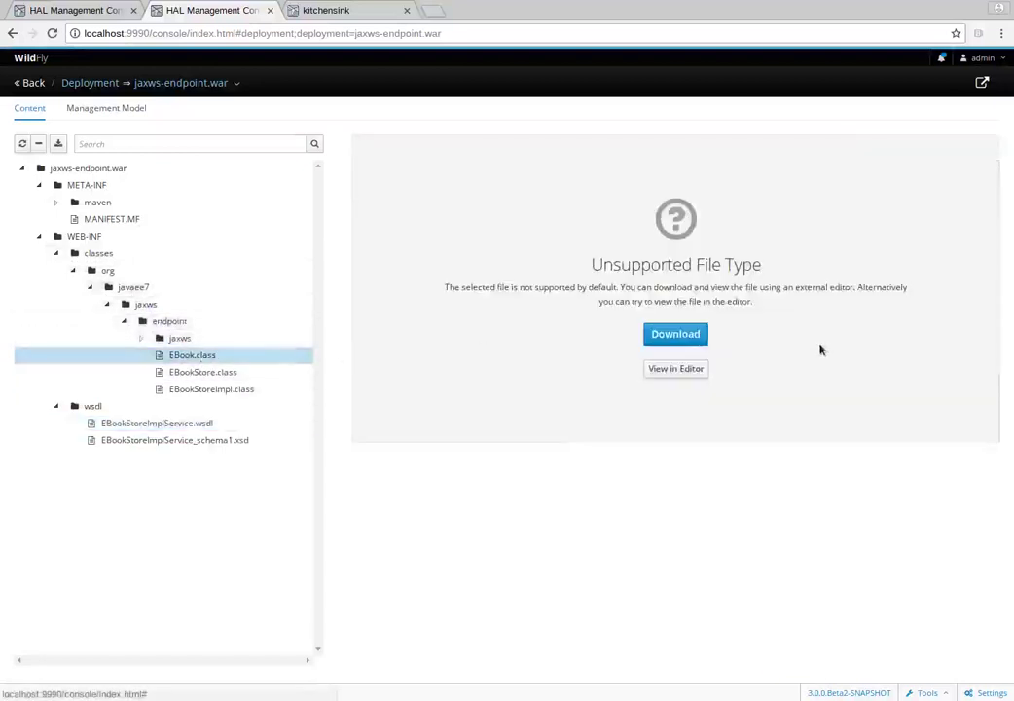
left_click(679, 338)
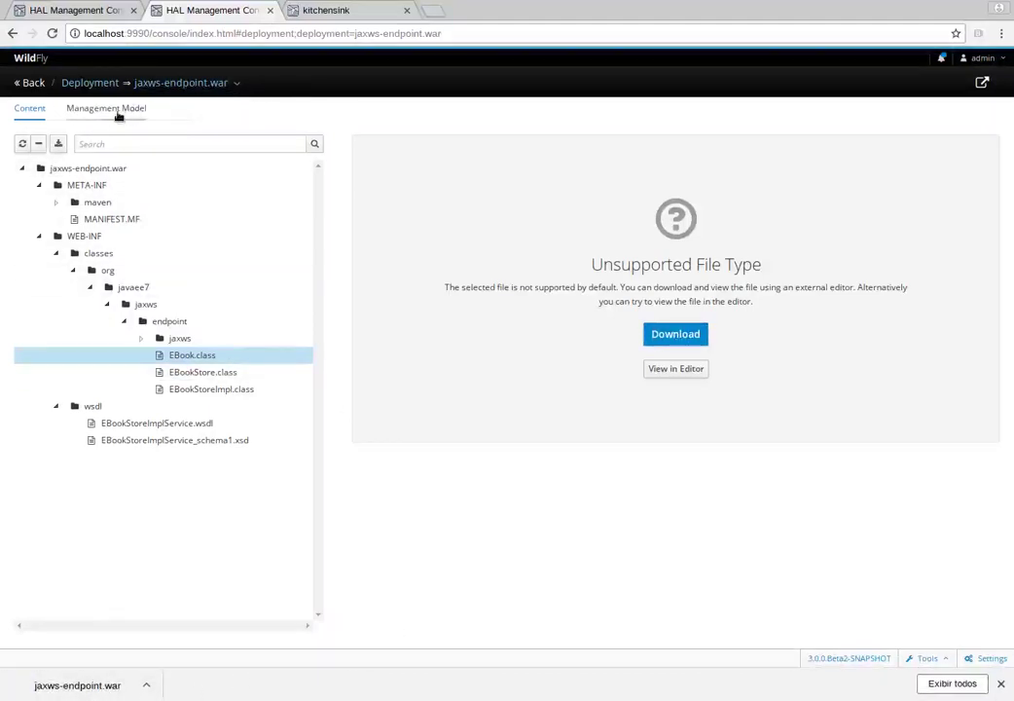
- Examine the EBookStoreImpl servlet data under the undertow subsystem in the management model of jaxws-endpoint.war
left_click(115, 109)
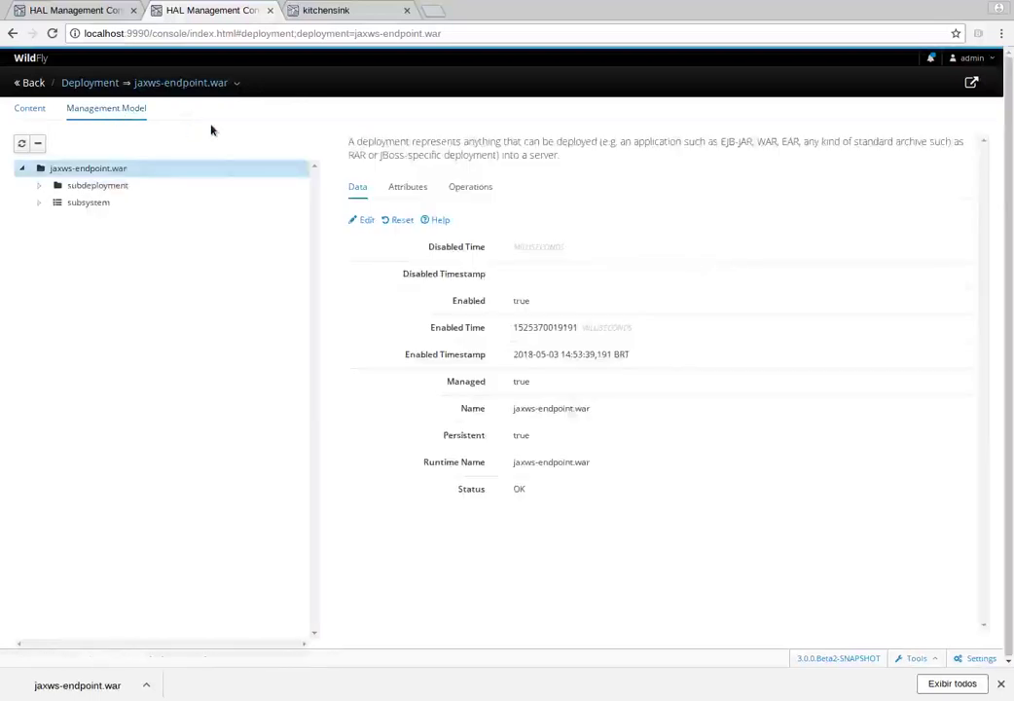
left_click(41, 202)
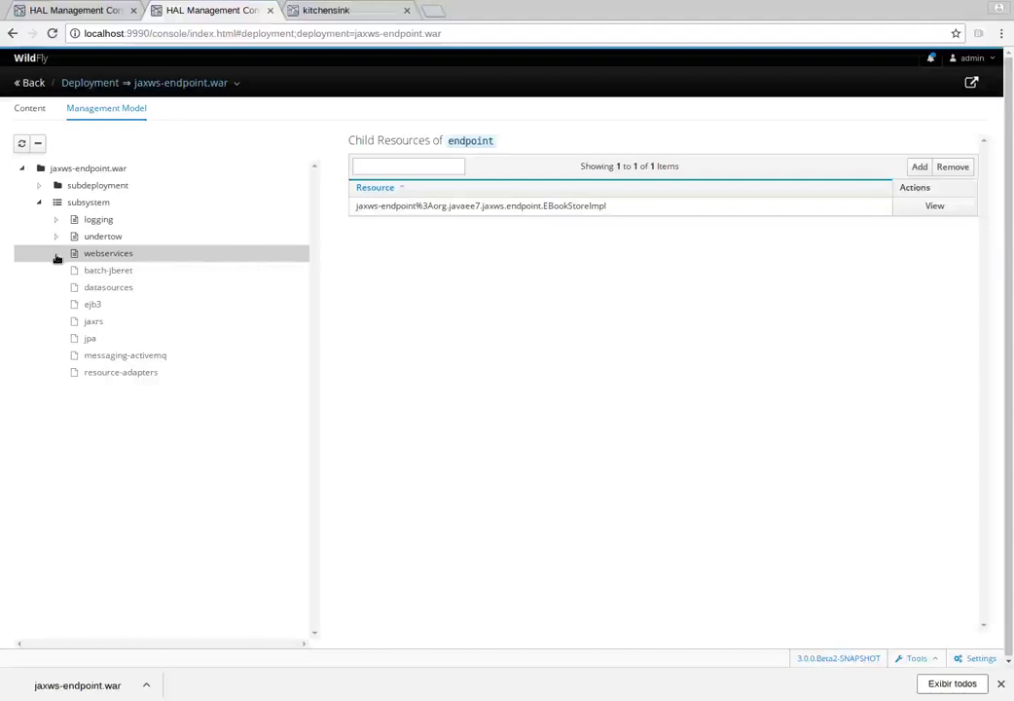
left_click(56, 236)
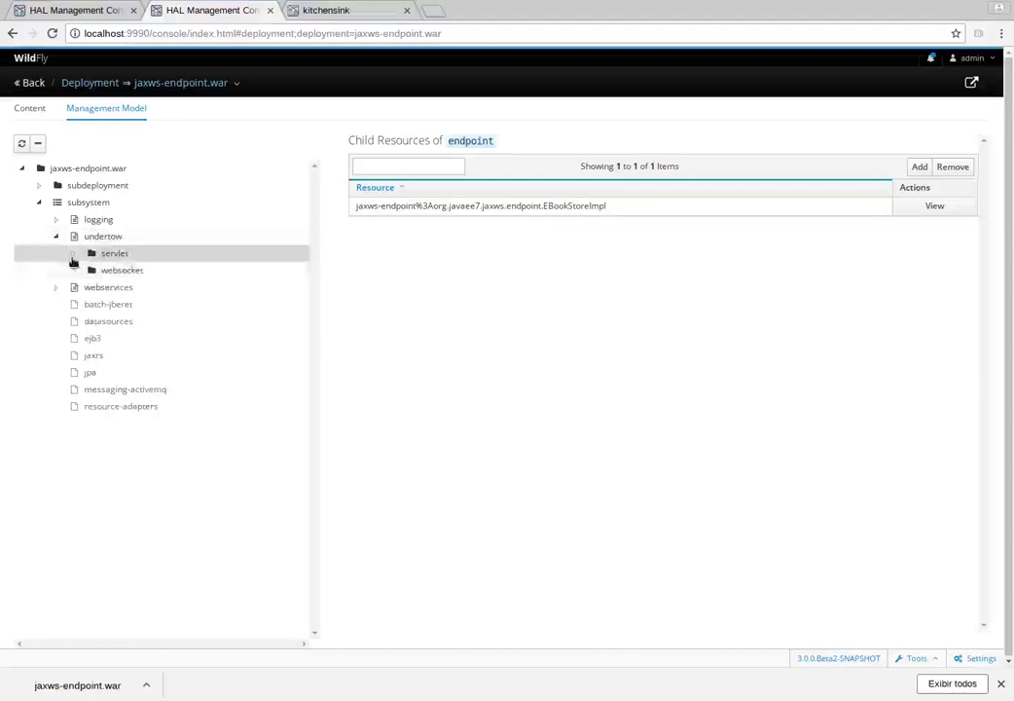
left_click(73, 255)
left_click(126, 272)
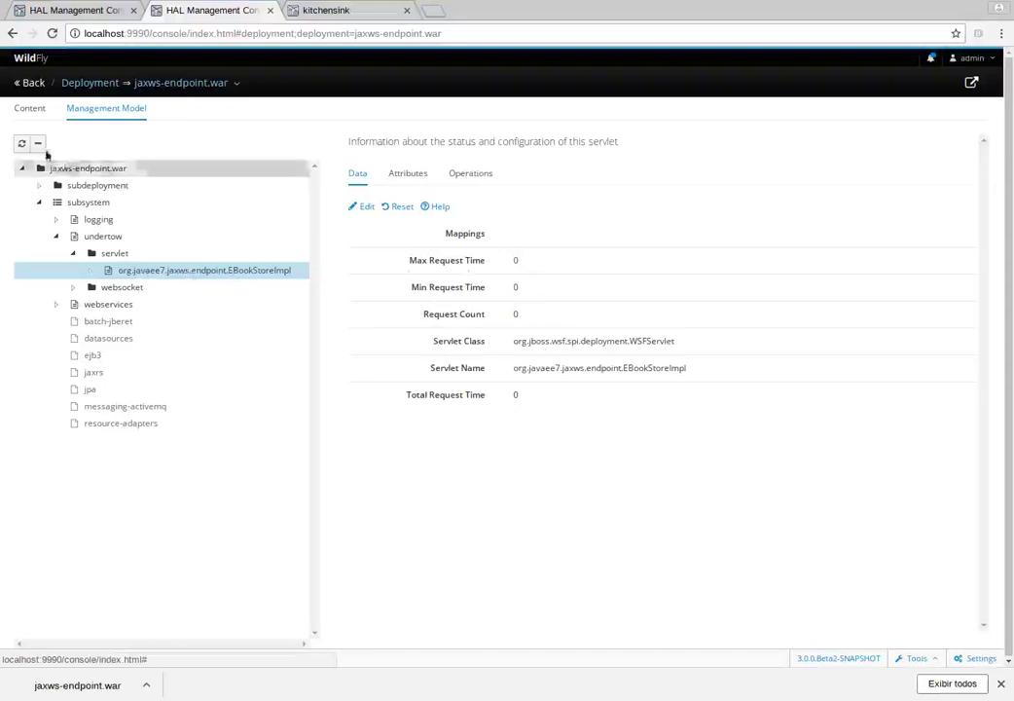
- Switch to helloworld-mdb.war and expand its WEB-INF/classes folder in the deployment content
left_click(238, 85)
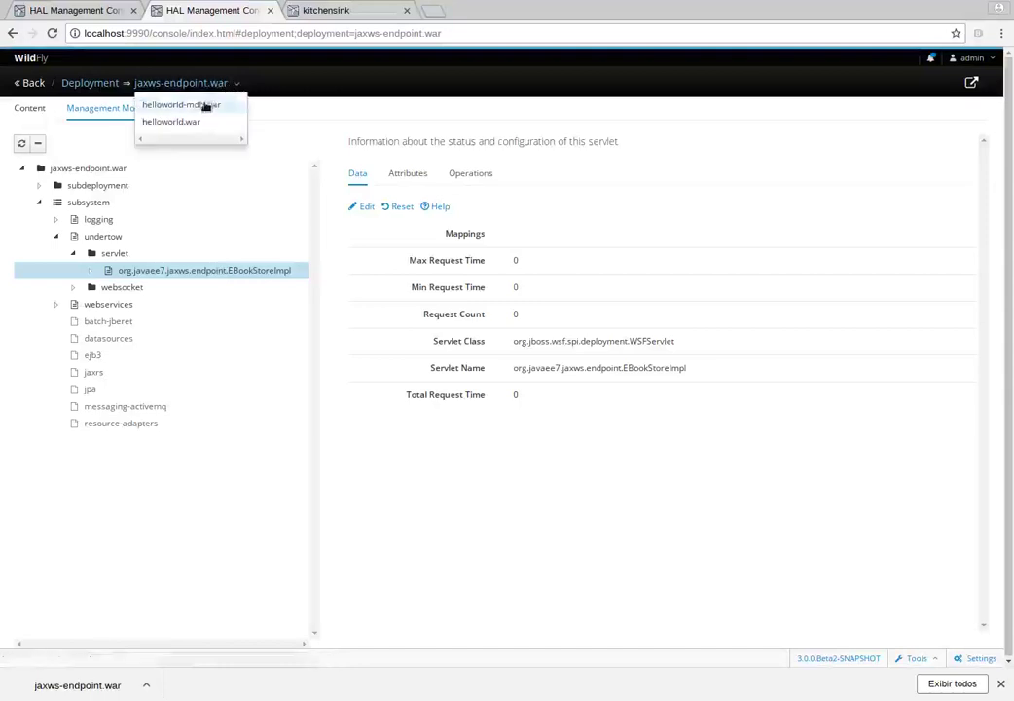
left_click(190, 102)
left_click(40, 201)
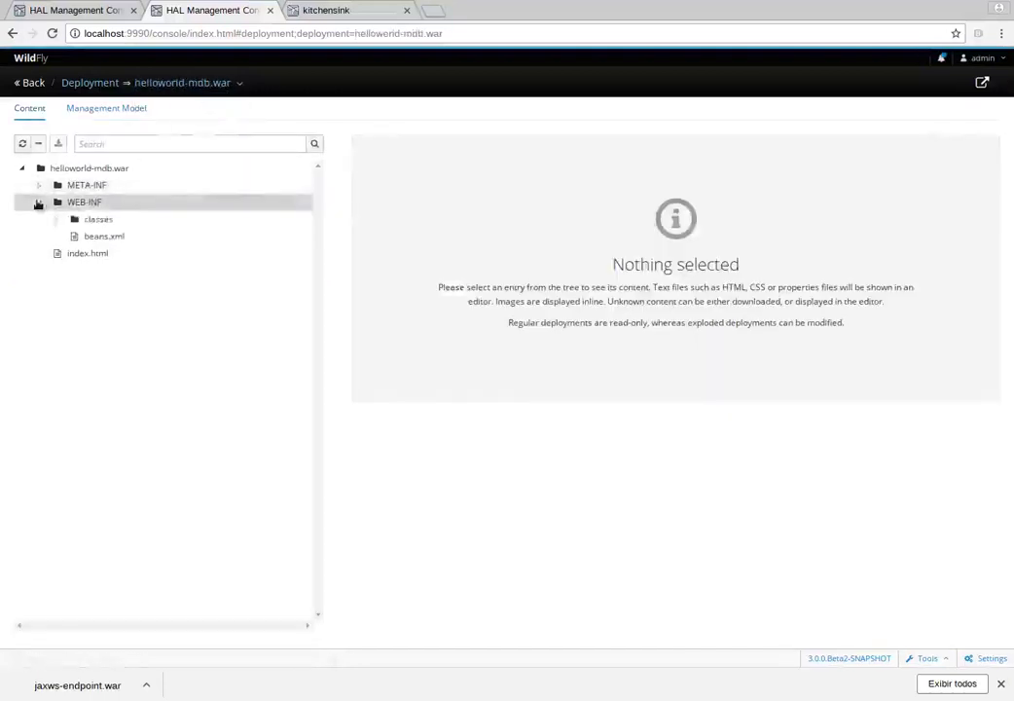
left_click(56, 219)
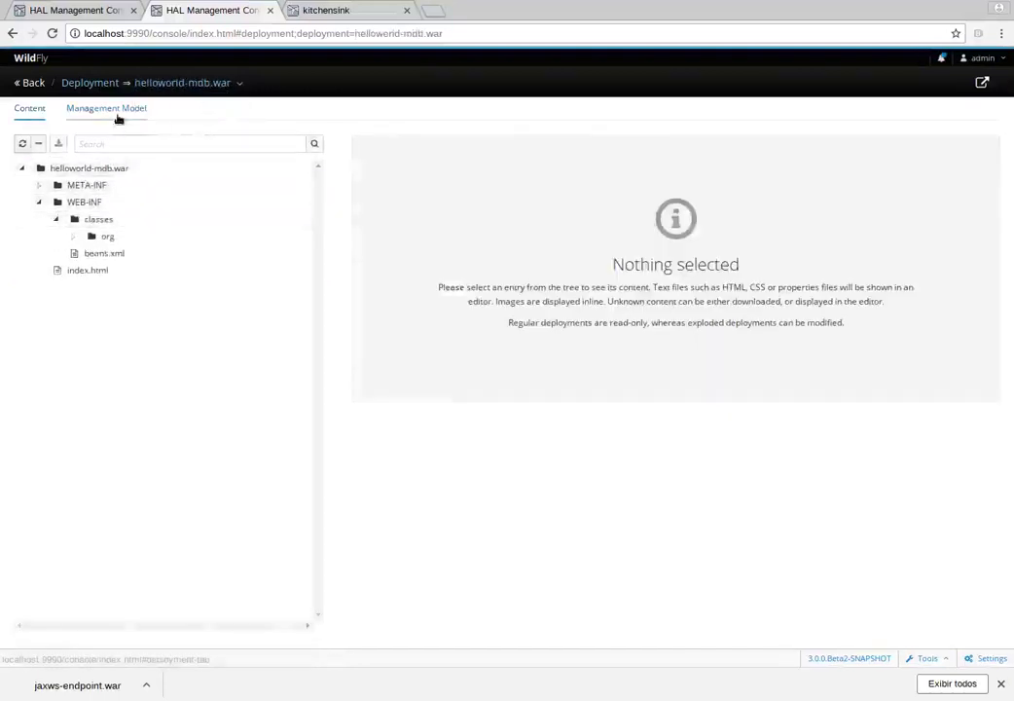
- Examine HelloWorldMDBQueue and HelloWorldMDBTopic under the messaging-activemq default server in the management model of helloworld-mdb.war
left_click(109, 109)
left_click(39, 203)
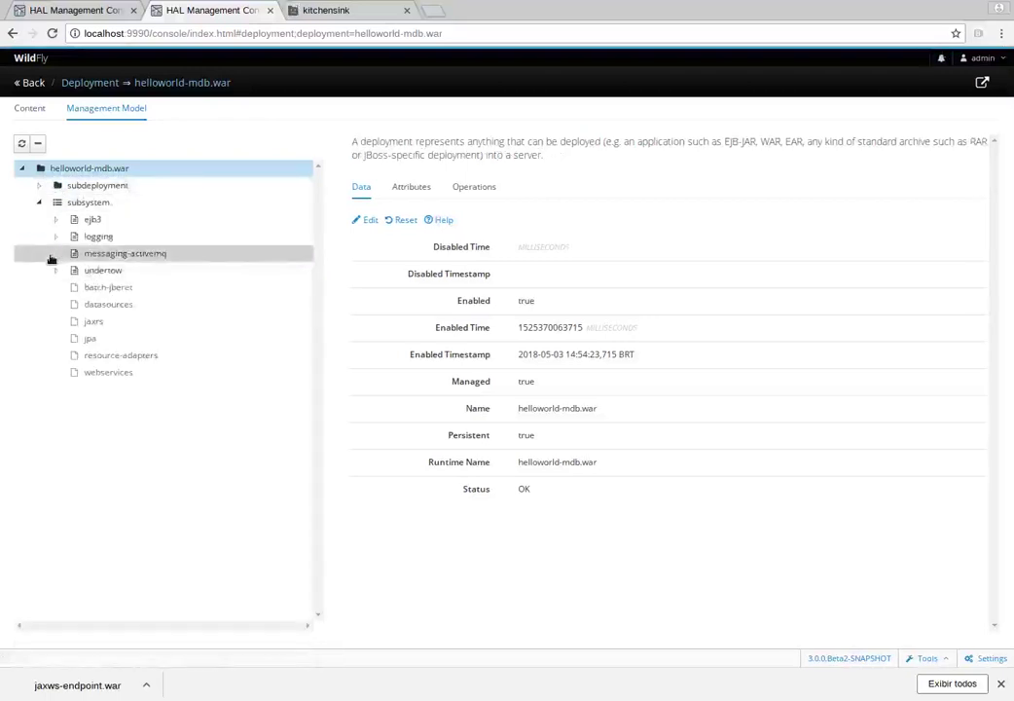
left_click(56, 254)
left_click(73, 269)
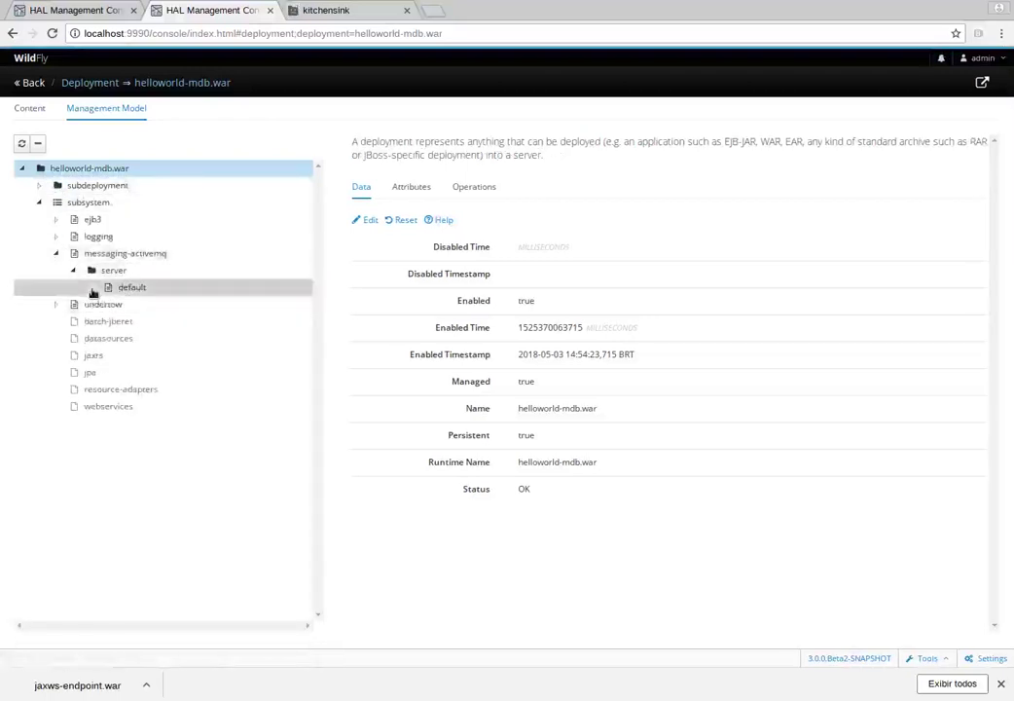
left_click(89, 287)
left_click(107, 305)
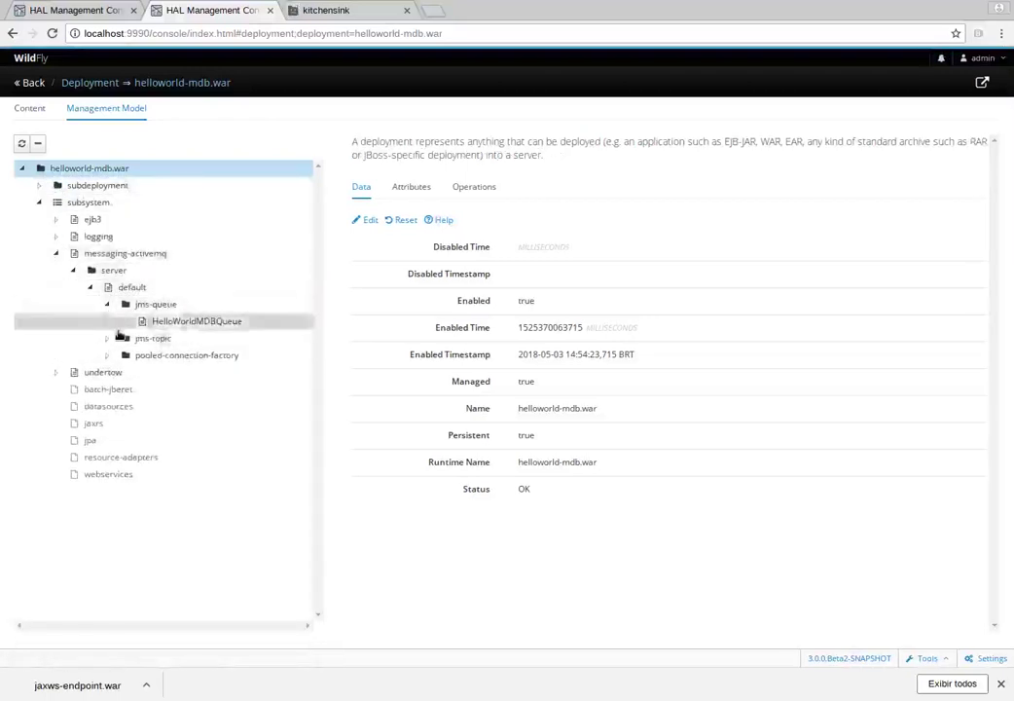
left_click(109, 339)
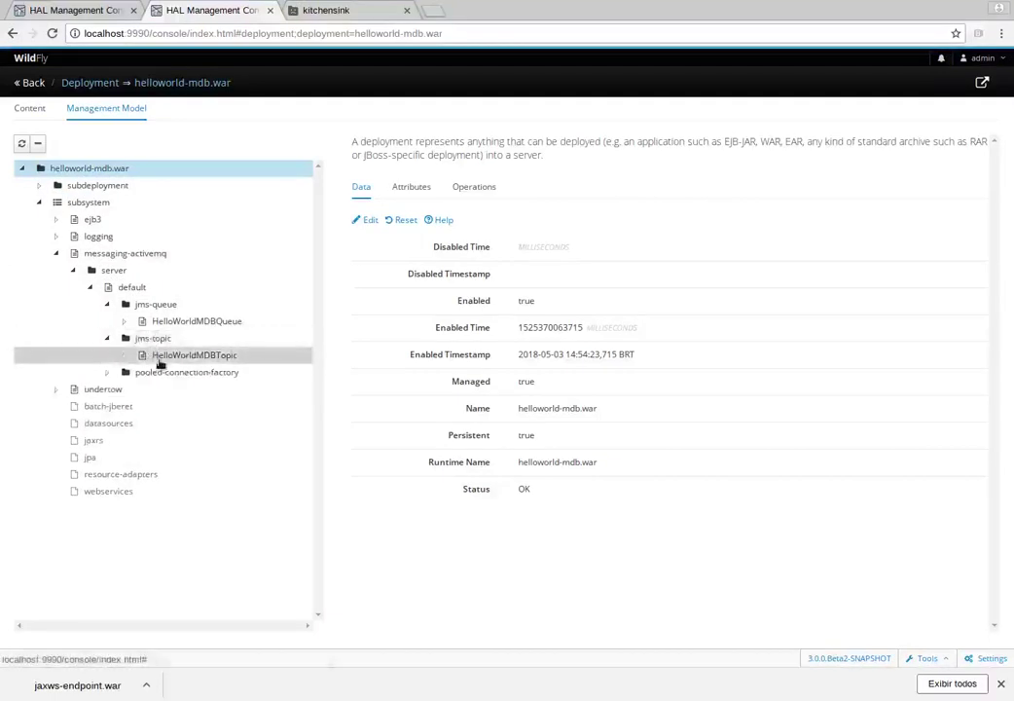
left_click(160, 359)
left_click(180, 322)
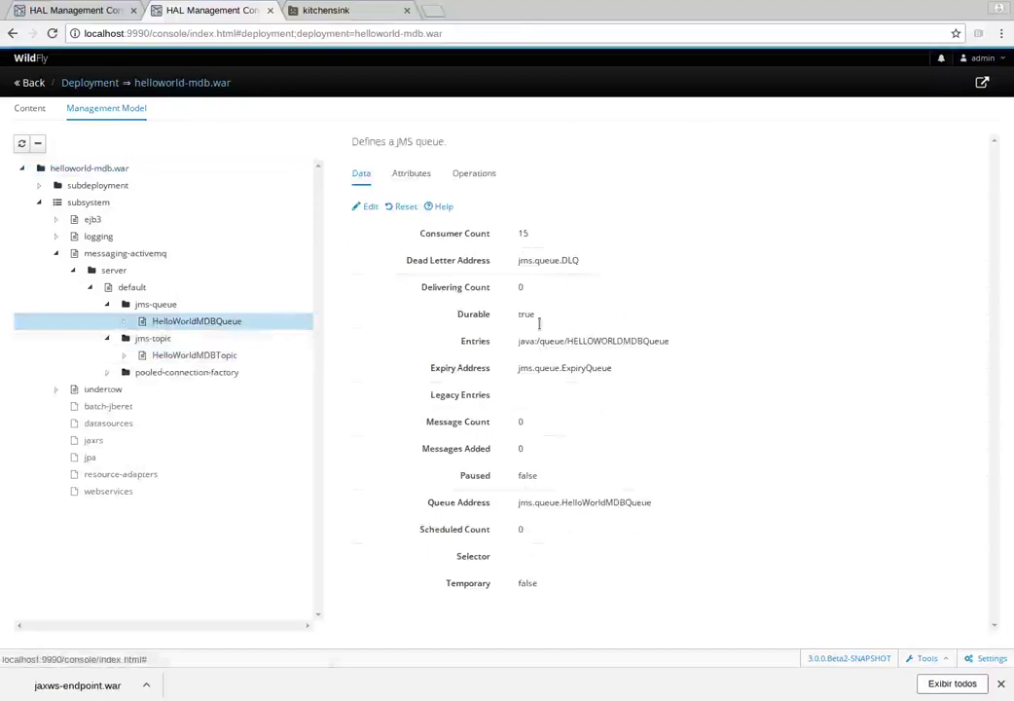
left_click(197, 358)
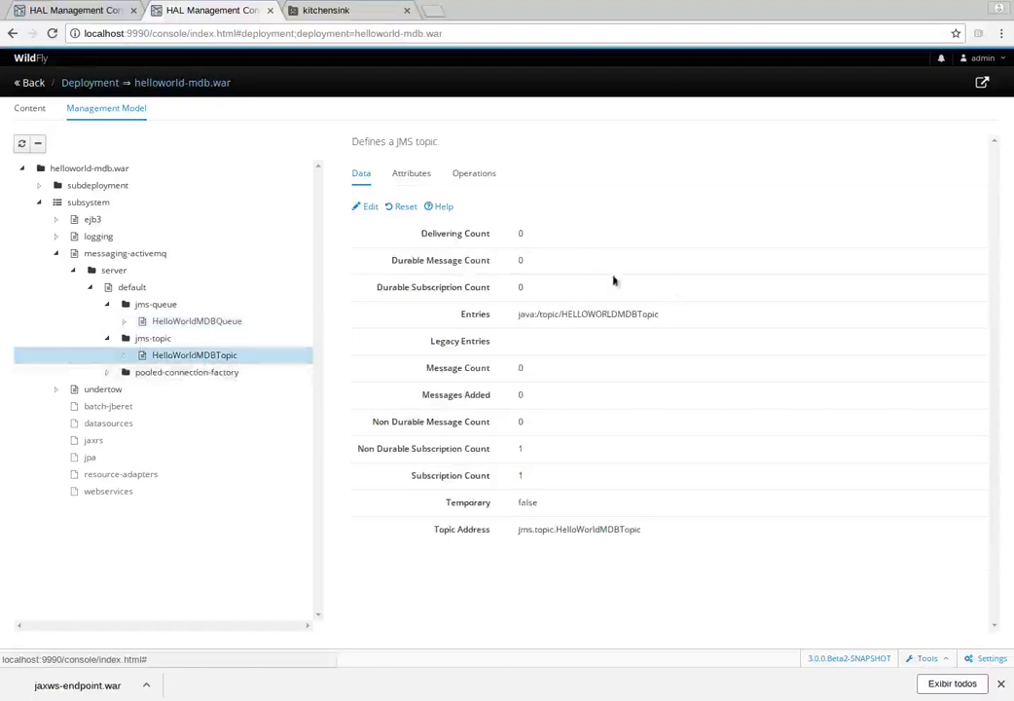
- Return to the deployments list and show the main attributes of helloworld.war
left_click(33, 84)
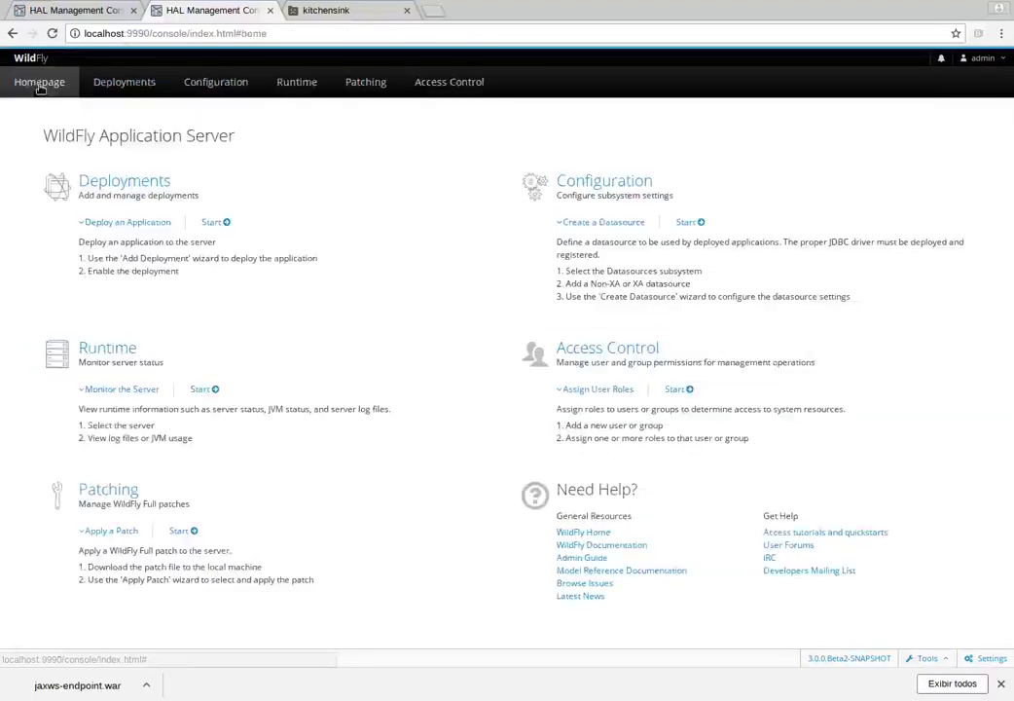
left_click(118, 80)
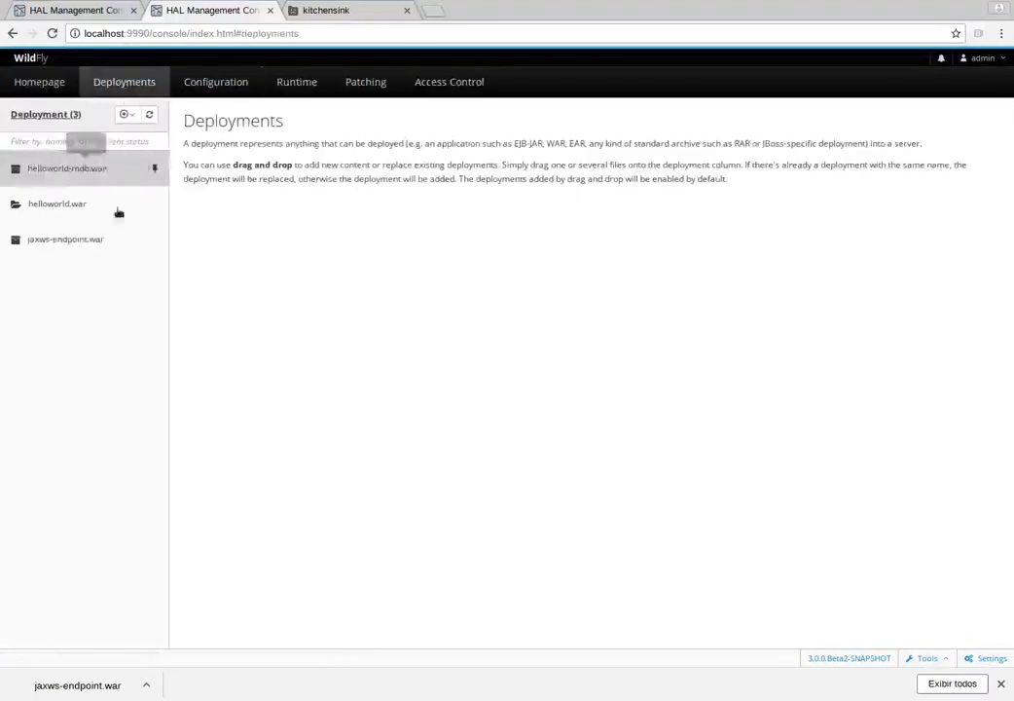
left_click(92, 204)
- Start uploading a new deployment and choose the kitchensink WAR file from tmp/quickstart-master/kitchensink/target
left_click(124, 114)
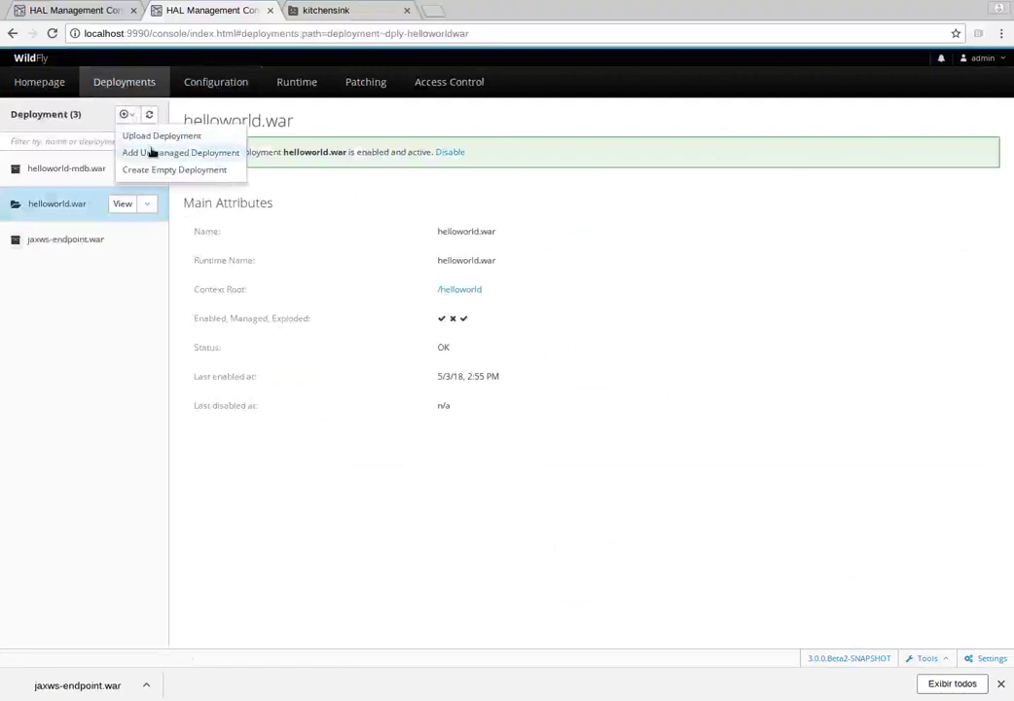
left_click(153, 137)
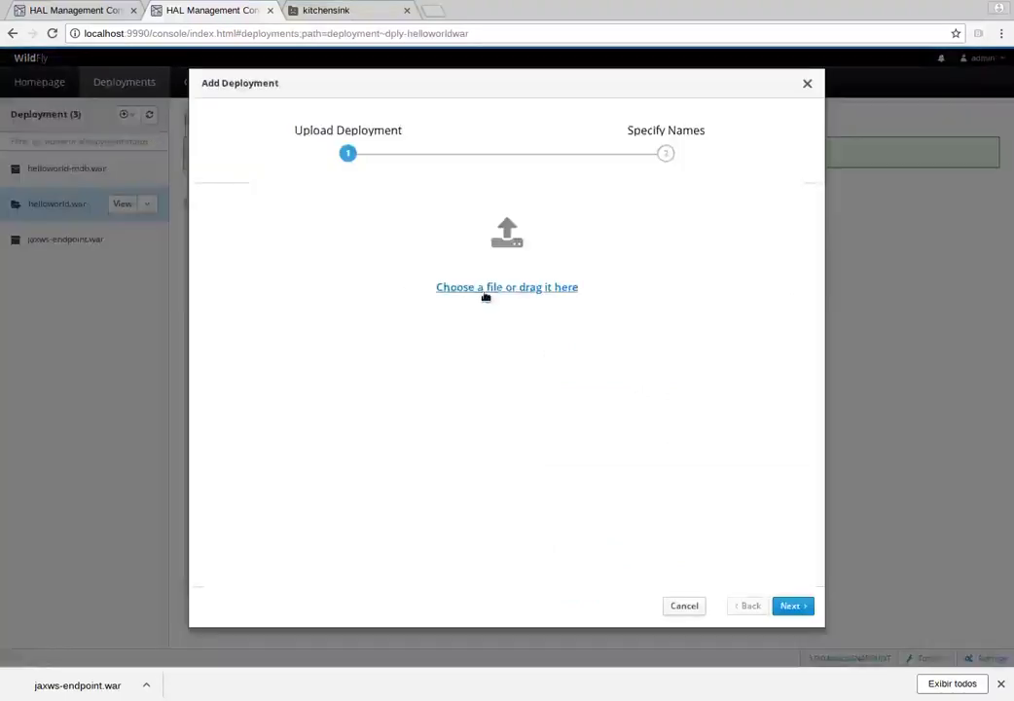
left_click(485, 289)
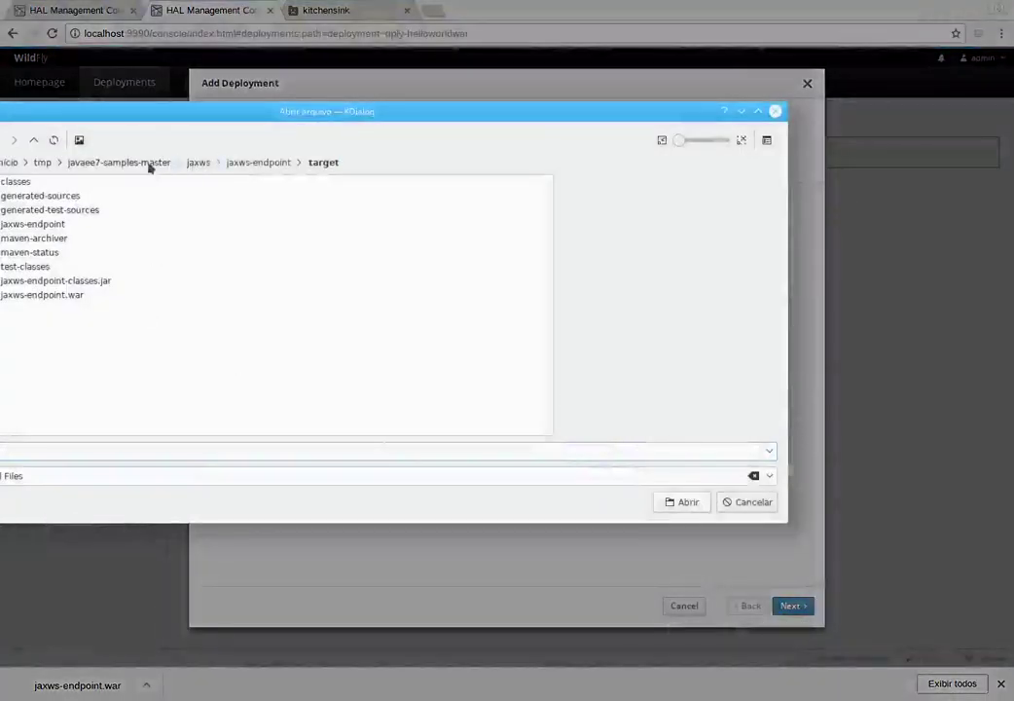
left_click(149, 167)
left_click(42, 162)
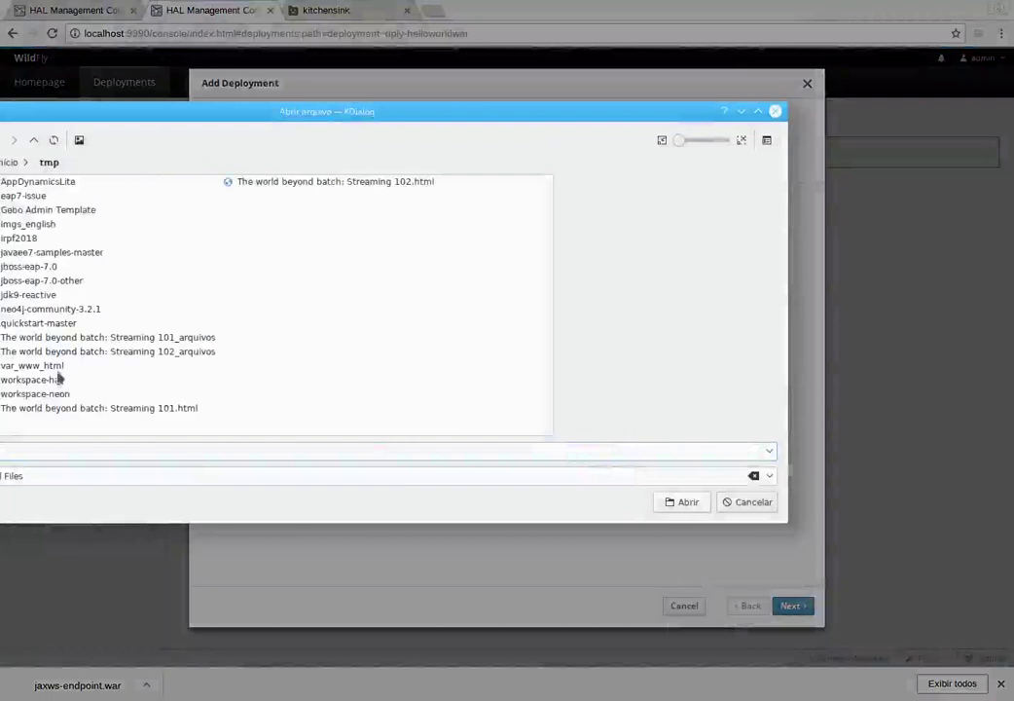
left_click(43, 325)
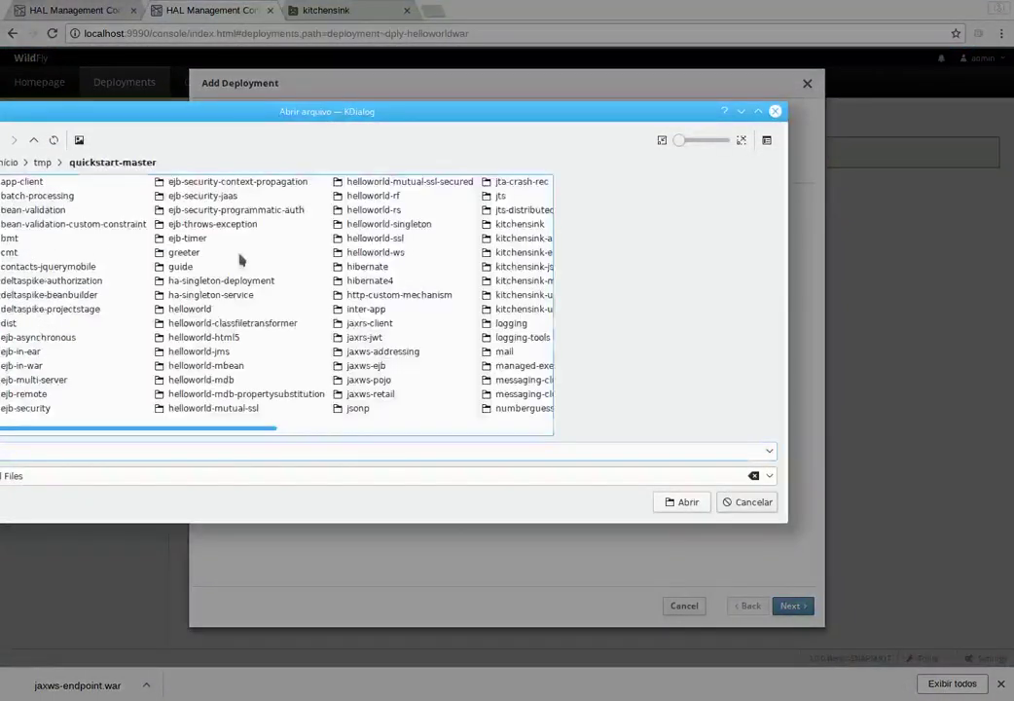
left_click_drag(230, 437, 318, 439)
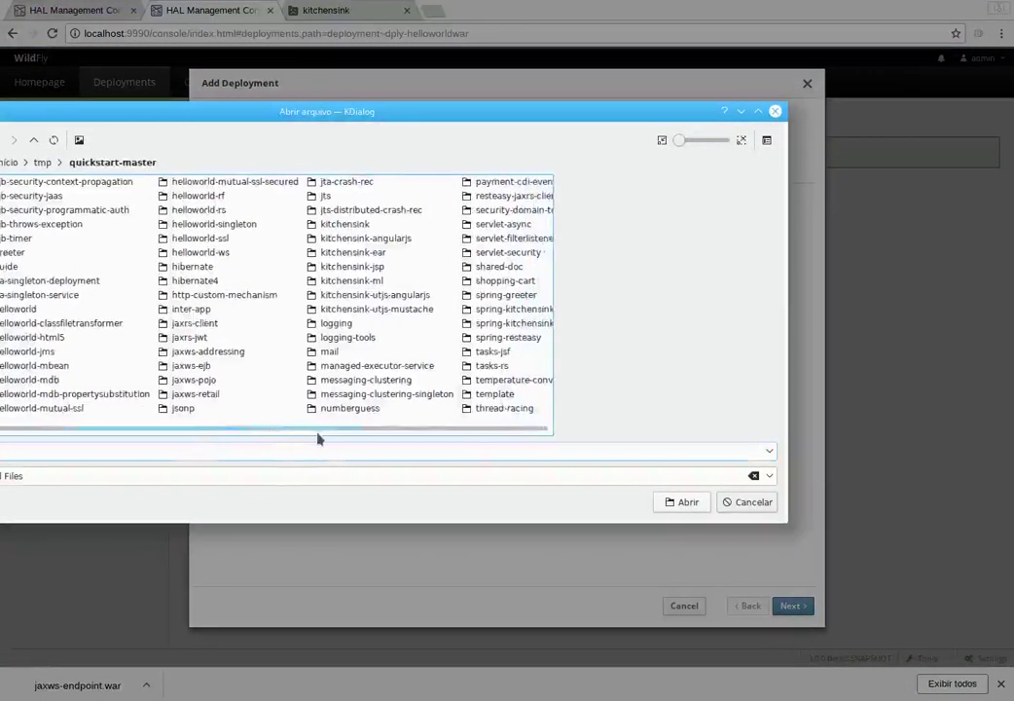
left_click(344, 224)
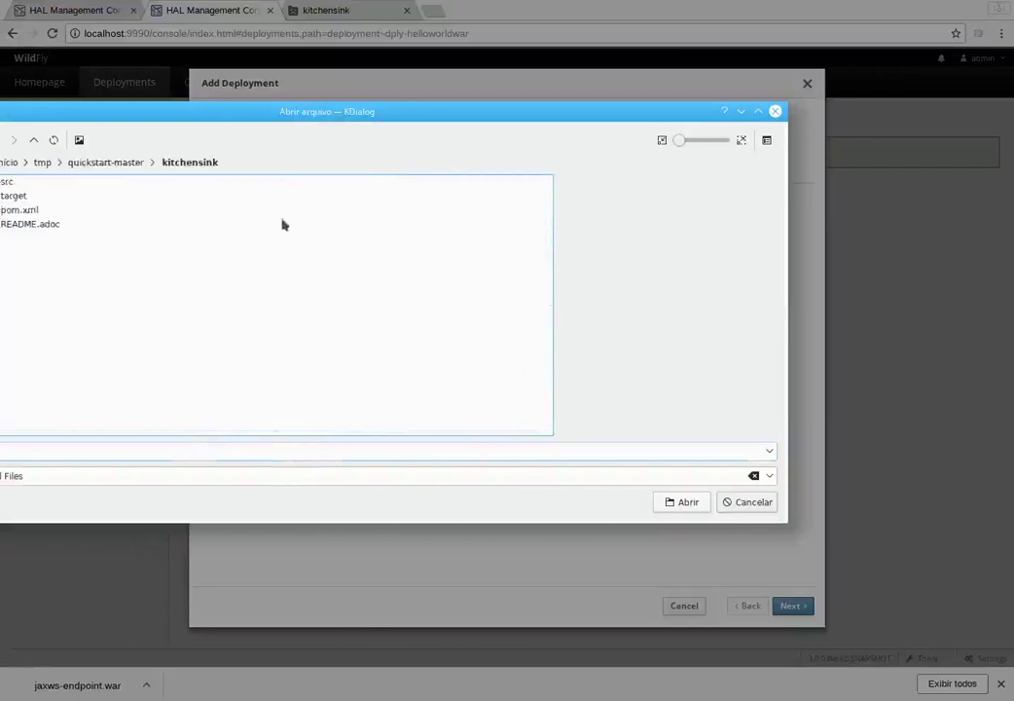
left_click(20, 198)
double_click(37, 295)
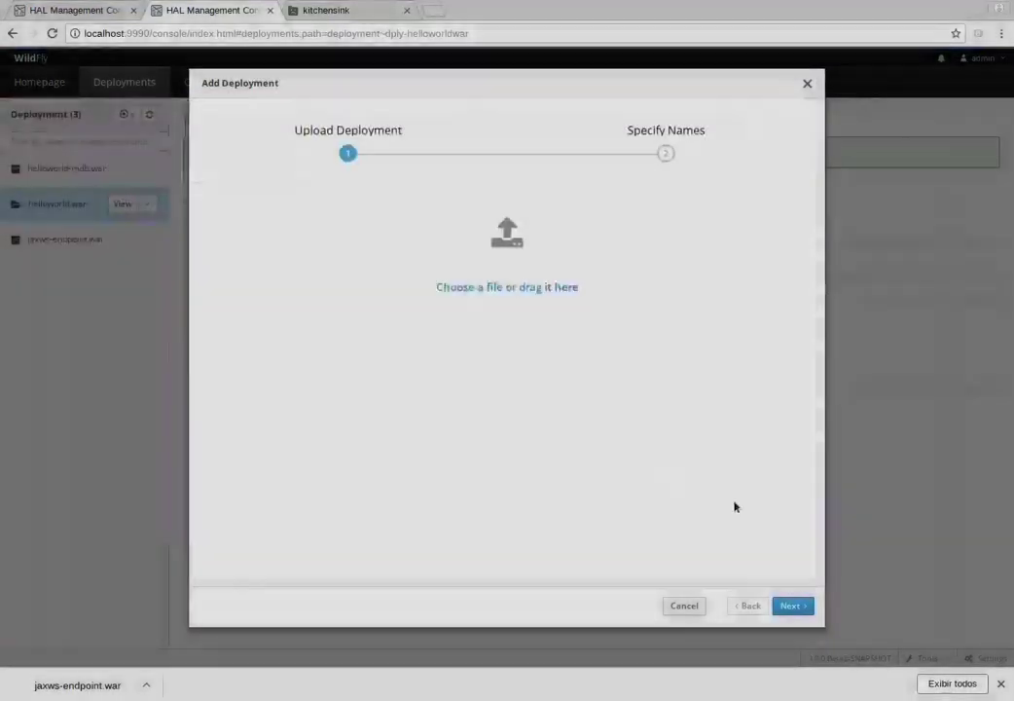
- Finish adding the deployment as kitchensink.war with the runtime name kitchensink.war and set it to enabled
left_click(793, 606)
left_click(409, 316)
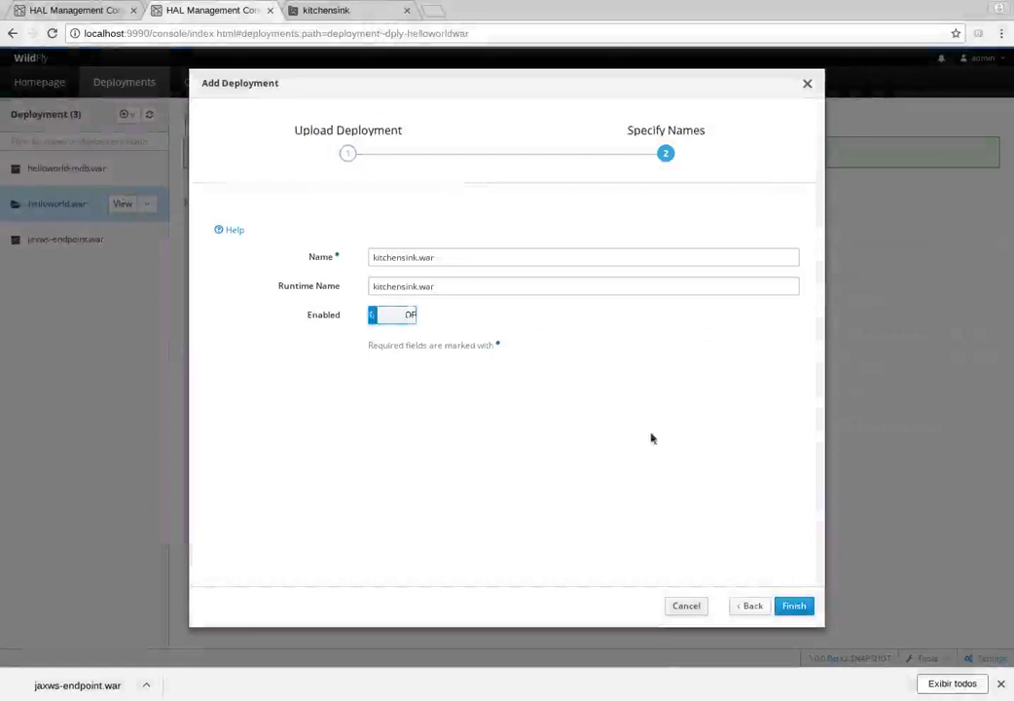
left_click(787, 606)
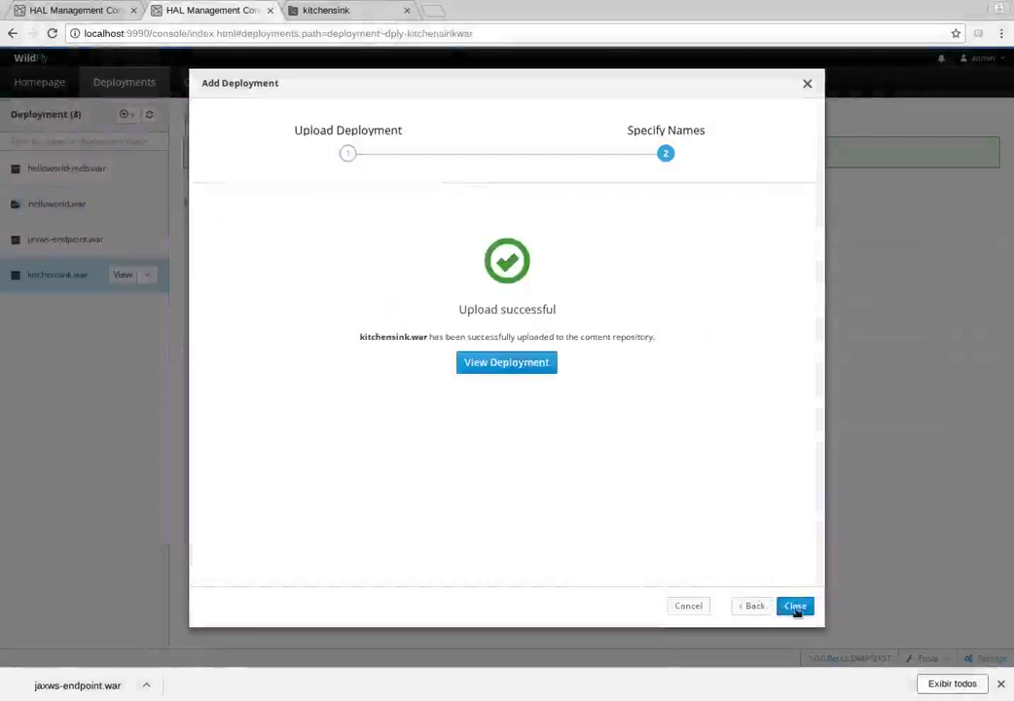
left_click(792, 606)
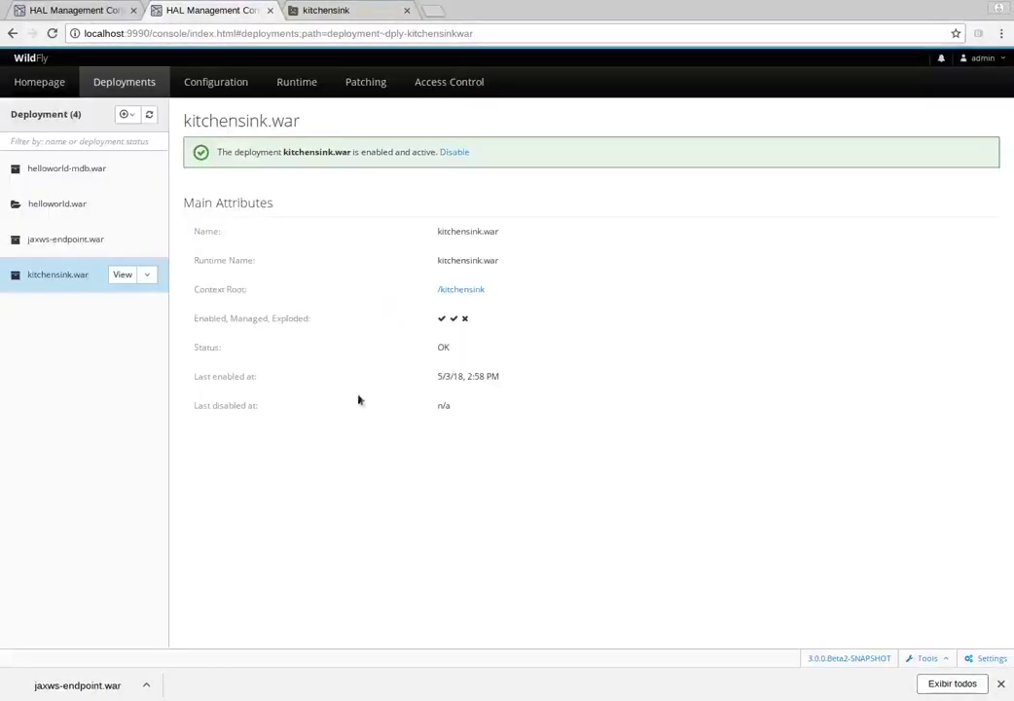
- View the content of kitchensink.war and examine the source of index.html
left_click(141, 279)
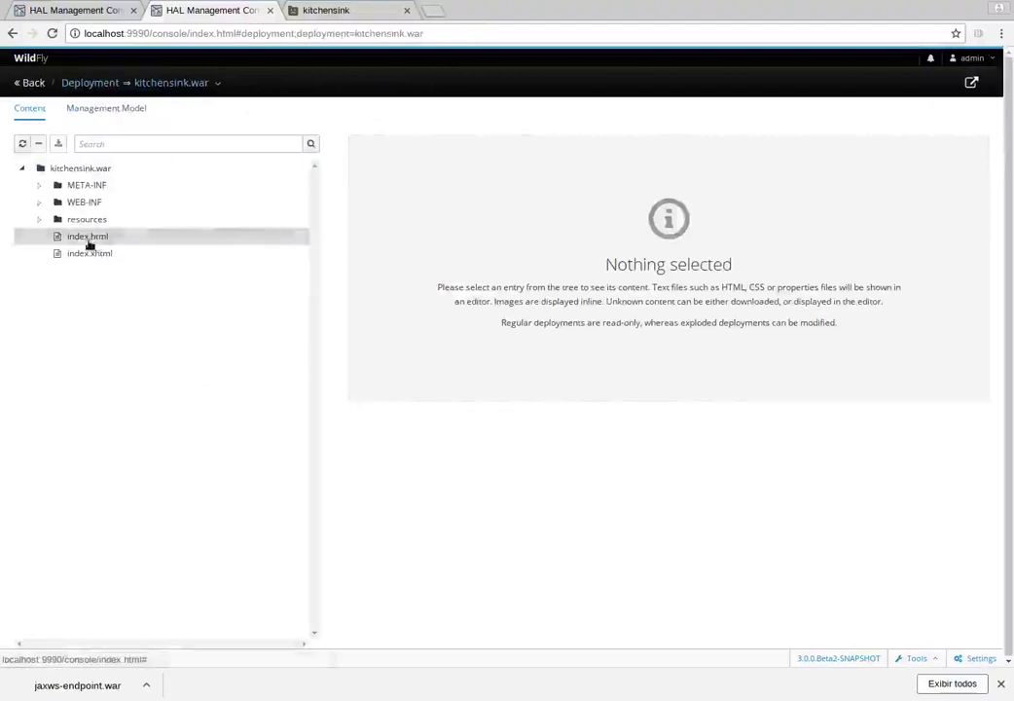
left_click(87, 238)
left_click(493, 363)
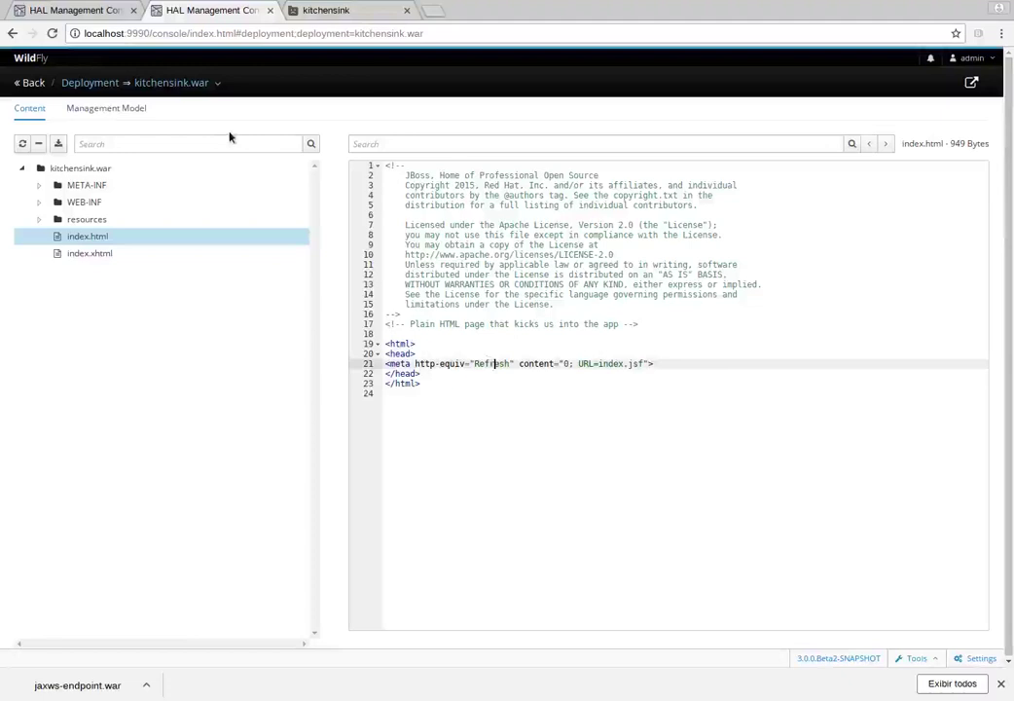
- Convert kitchensink.war to an exploded deployment by disabling it, exploding it and enabling it again
left_click(33, 85)
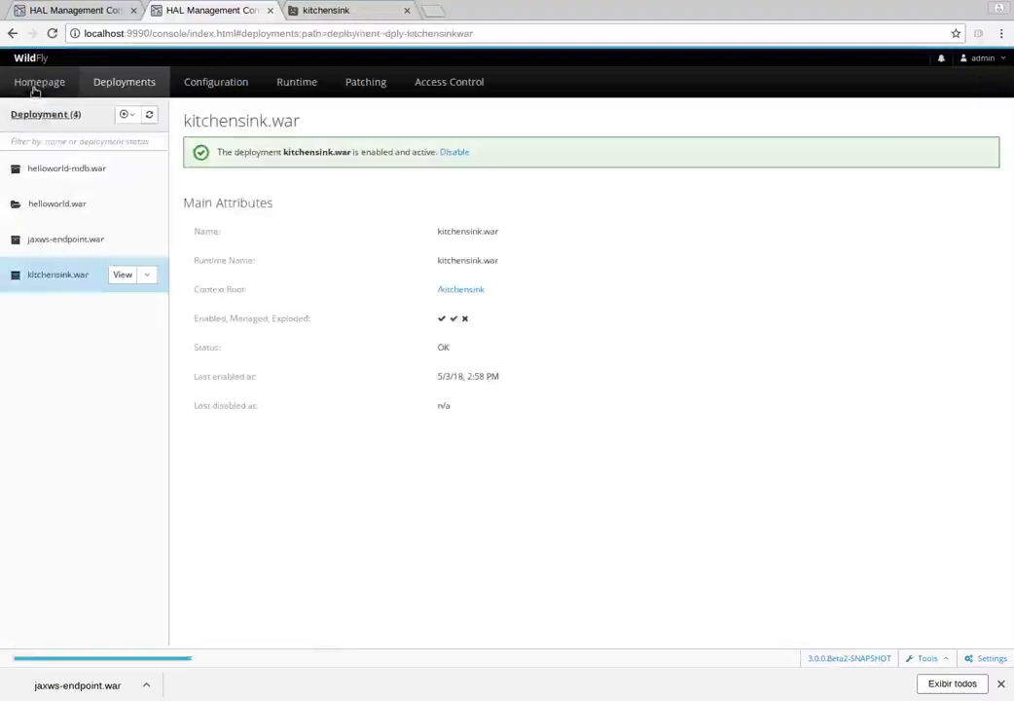
left_click(456, 154)
left_click(146, 274)
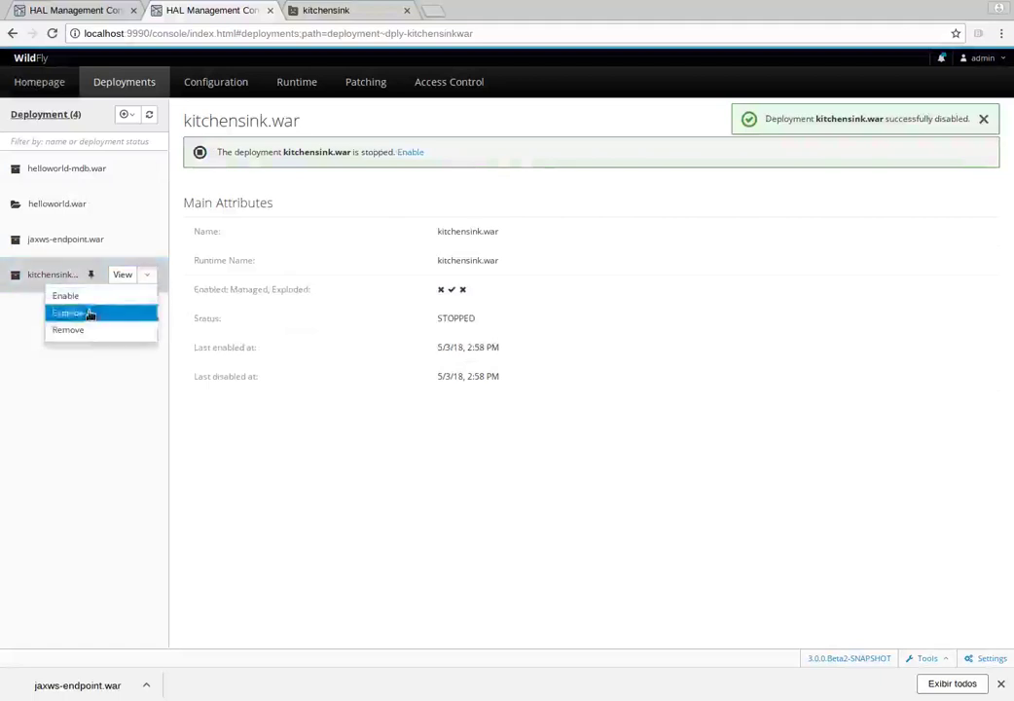
left_click(88, 312)
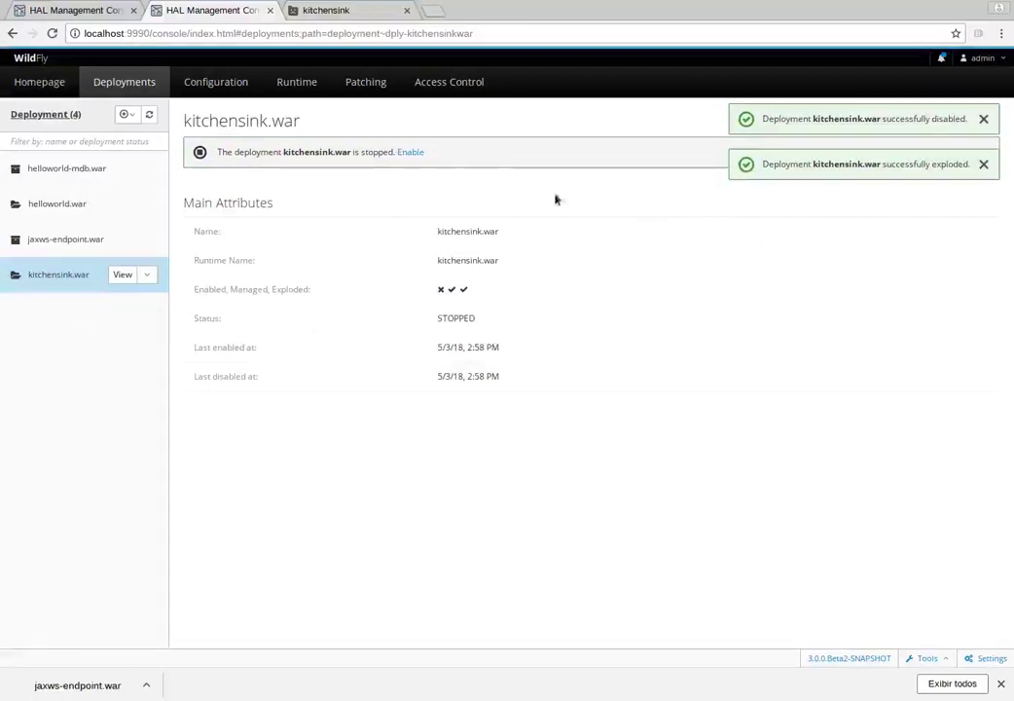
left_click(410, 153)
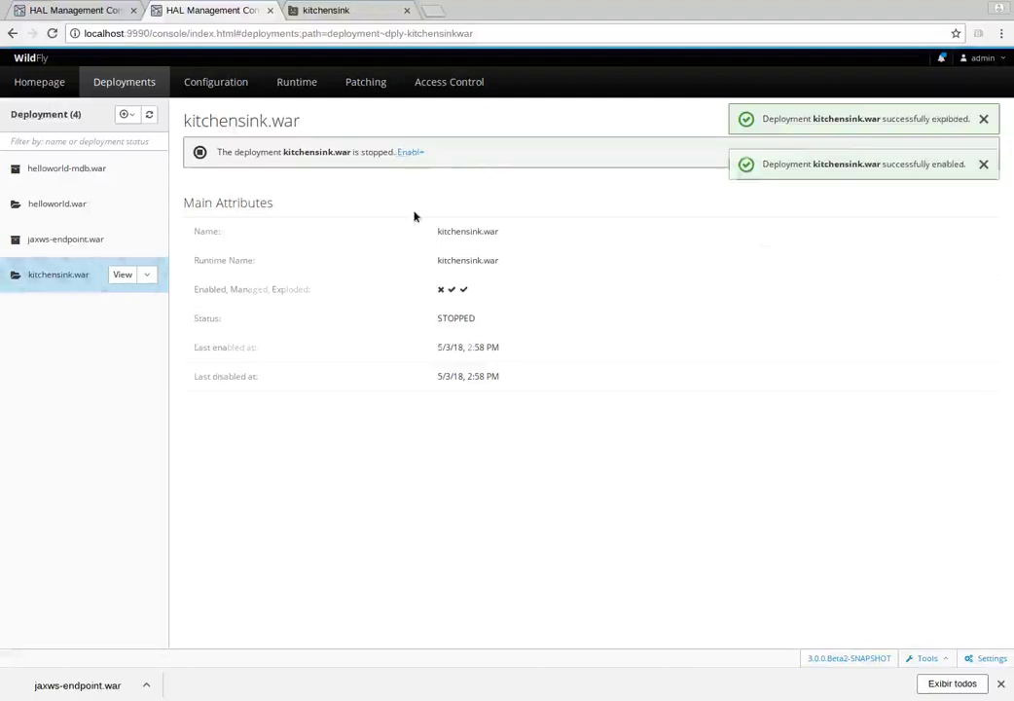
- Change the h1 heading in kitchensink.war's index.xhtml to "Welcome to Wildfly Application Server!" and save the file
left_click(133, 277)
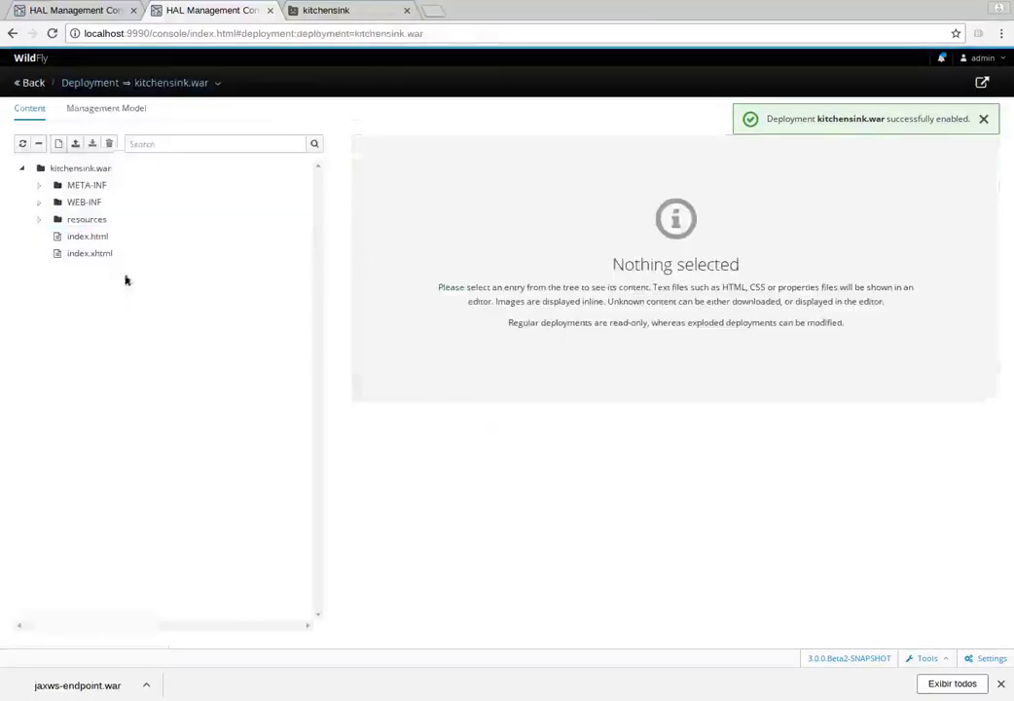
left_click(76, 257)
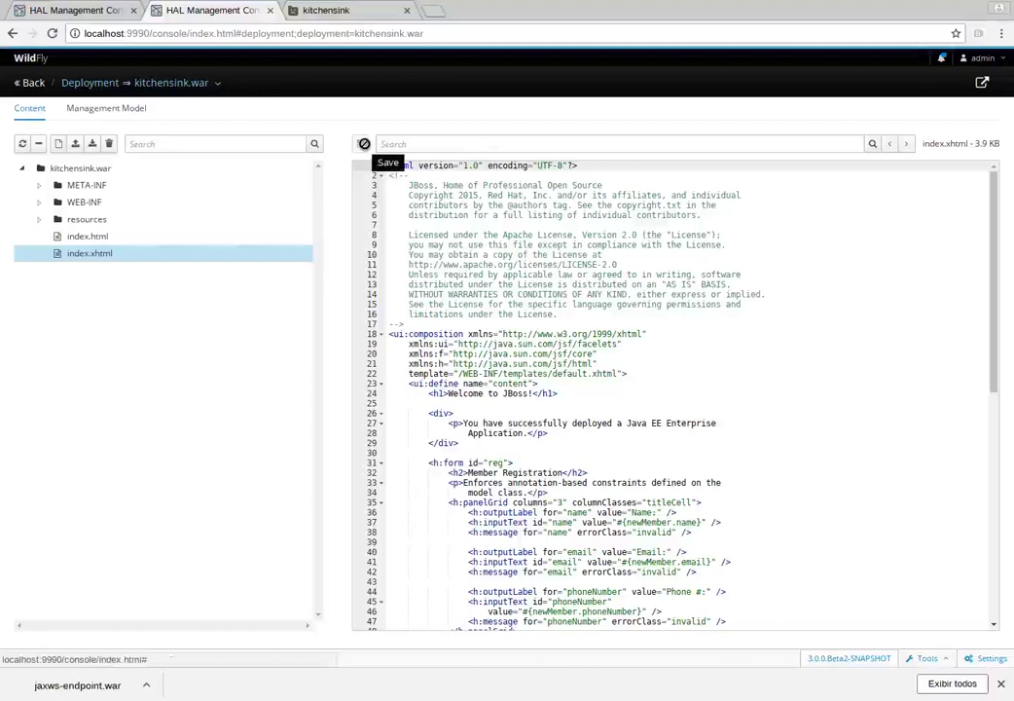
left_click(505, 393)
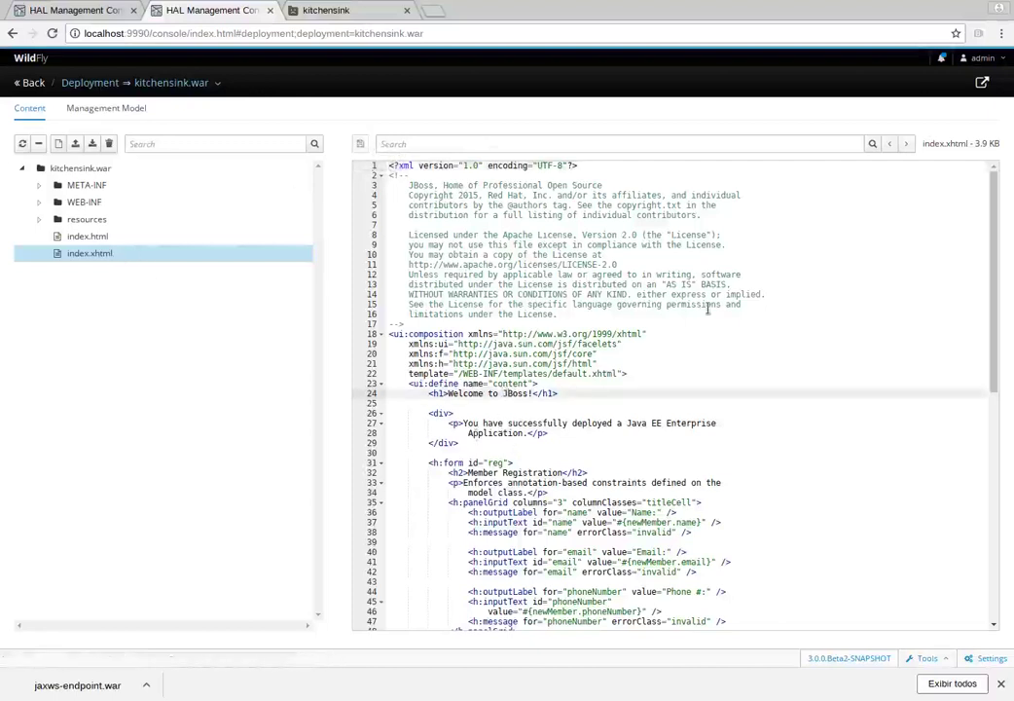
key("ctrl+shift+Right")
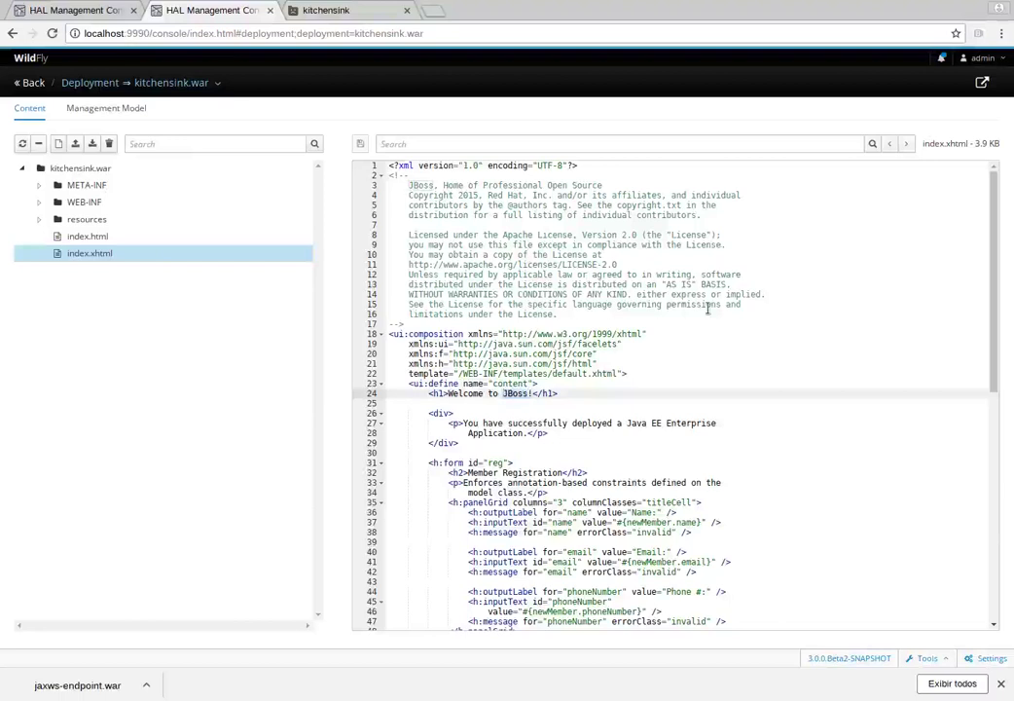
type("Wildfly Appl")
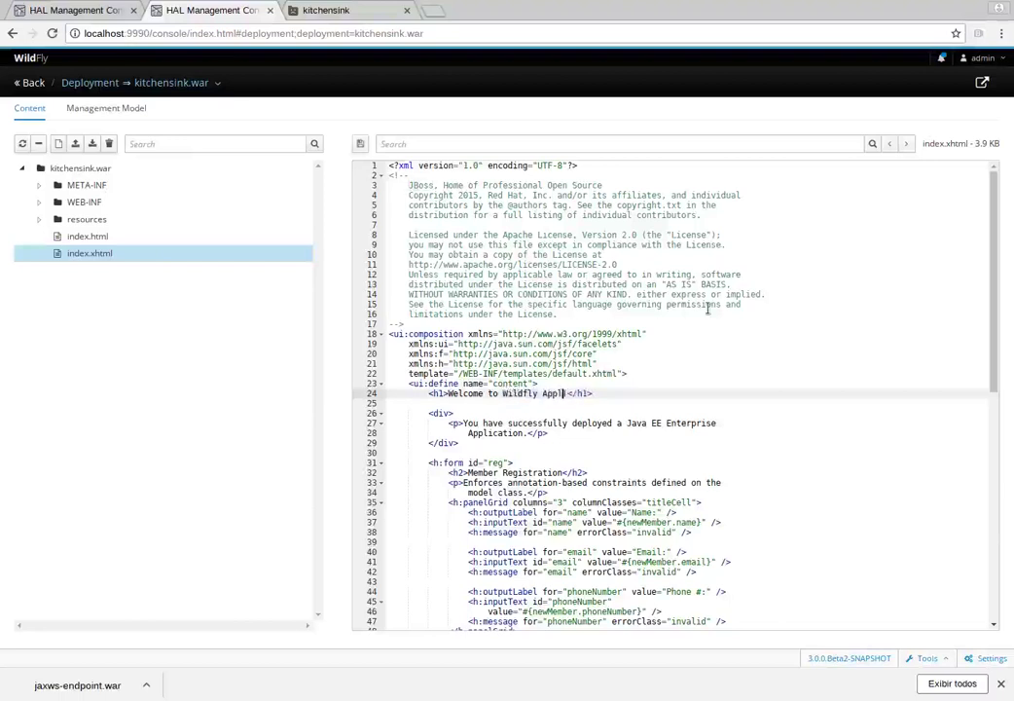
type("ication Server")
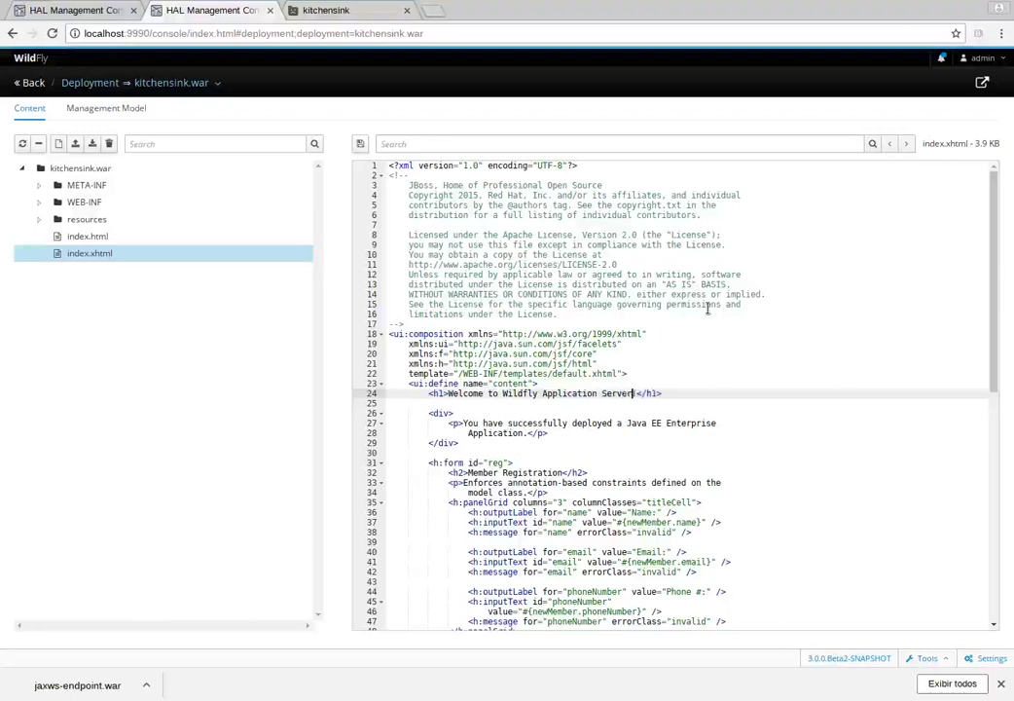
type("!")
key("ctrl+s")
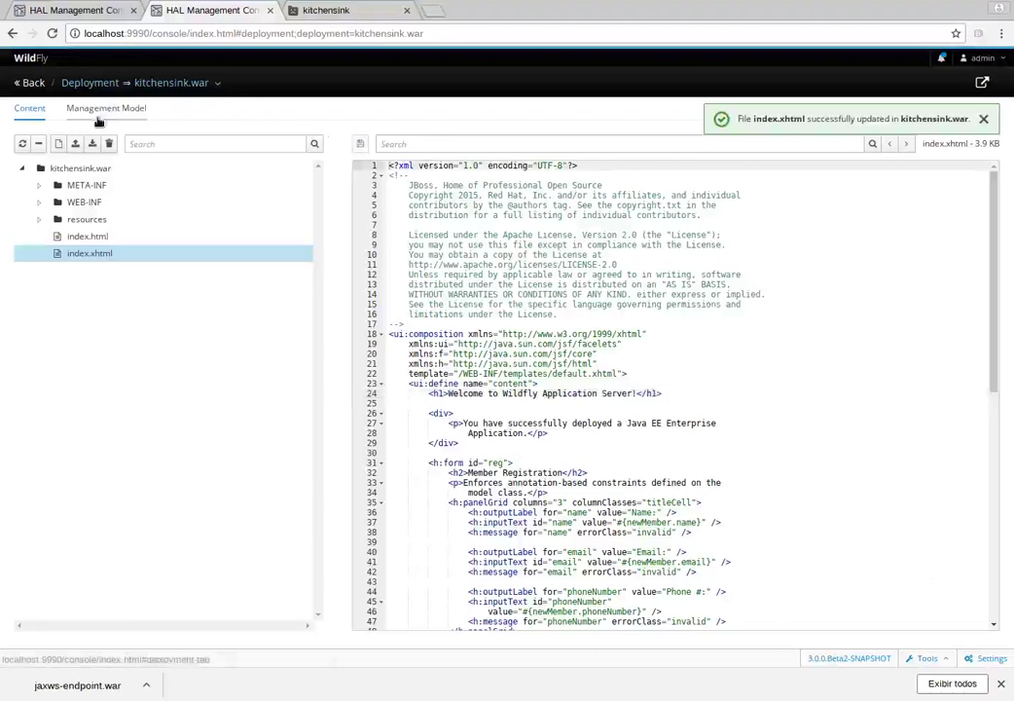
- Open the kitchensink application through its context root, check the page heading, and close the page
left_click(31, 83)
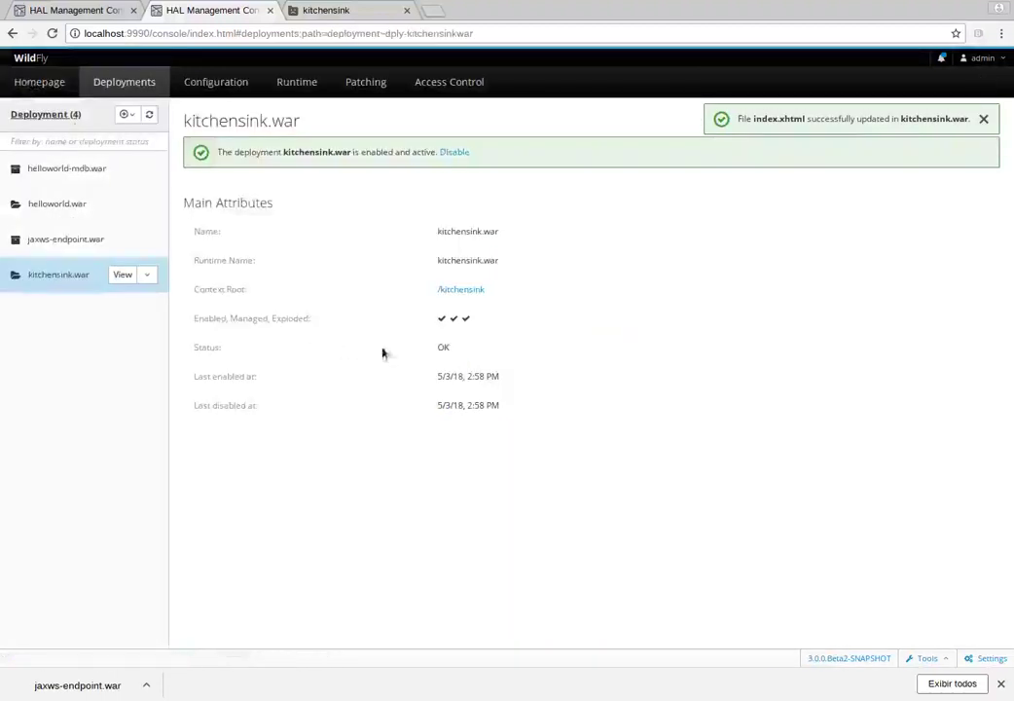
left_click(462, 290)
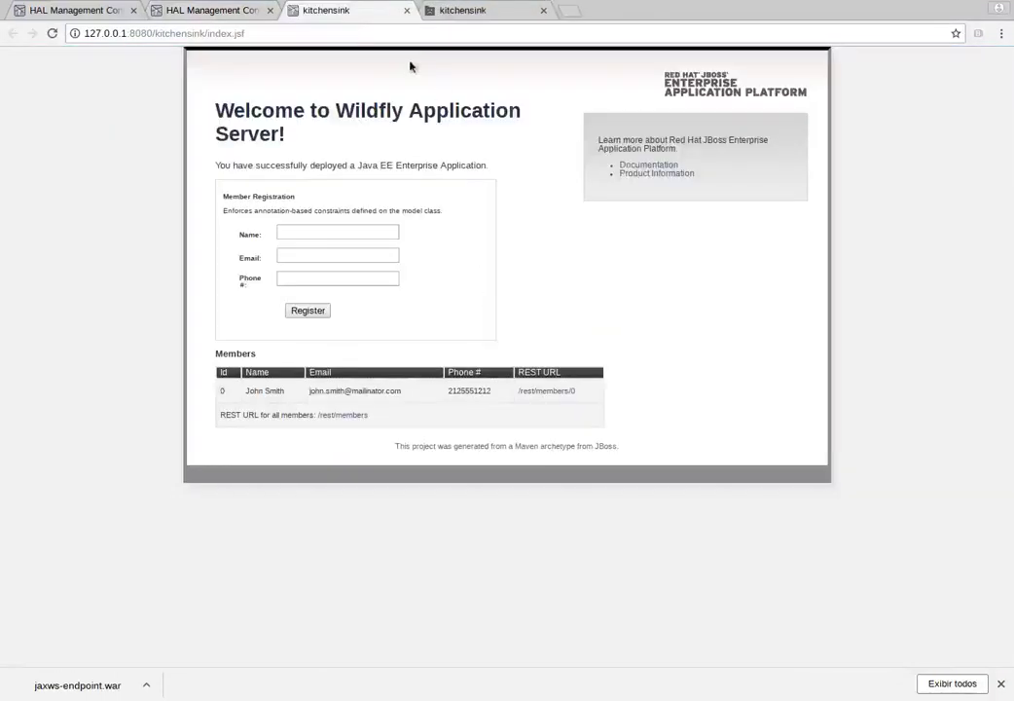
left_click_drag(214, 108, 327, 136)
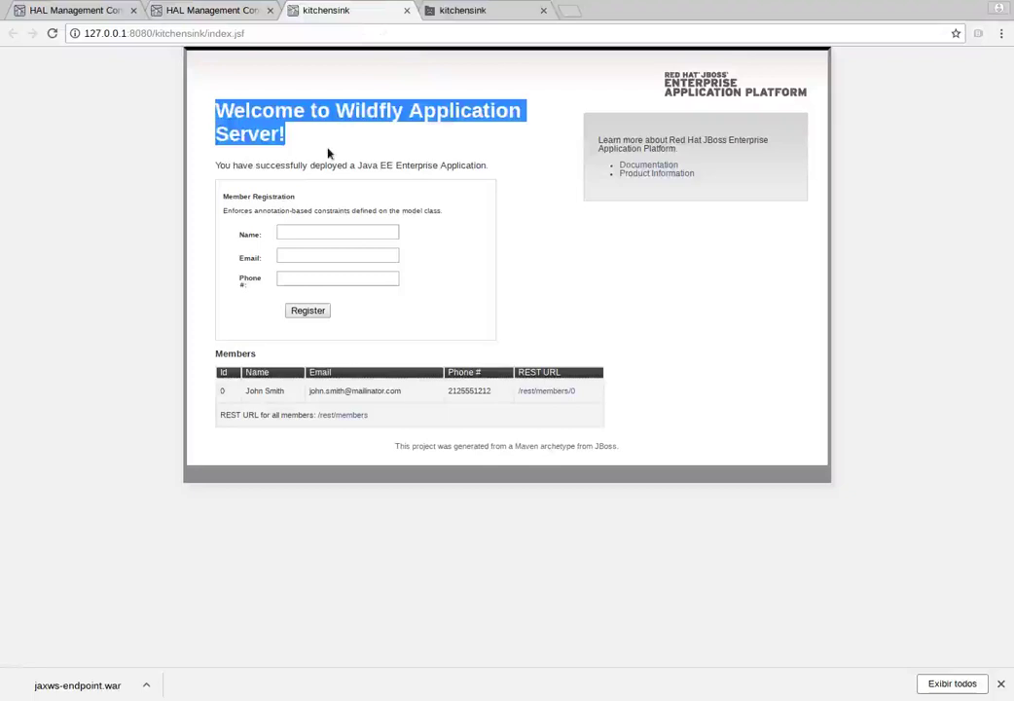
key("ctrl+w")
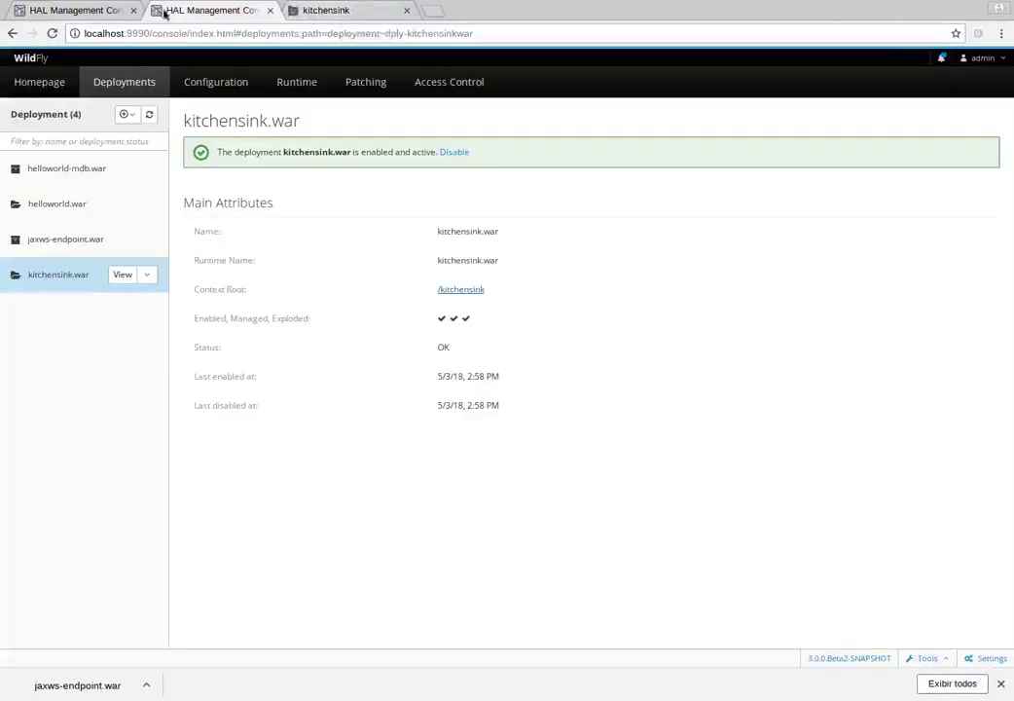
- Add an empty file test.txt at the root of kitchensink.war's content, enter the text "Hello Test" and save it
left_click(87, 11)
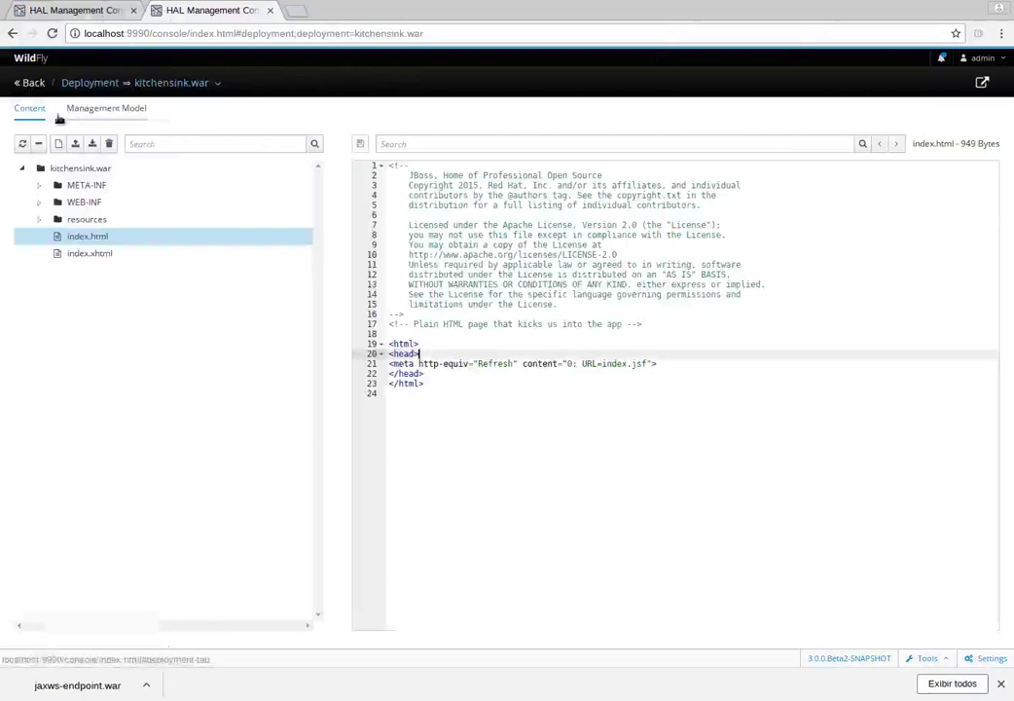
left_click(78, 169)
left_click(58, 144)
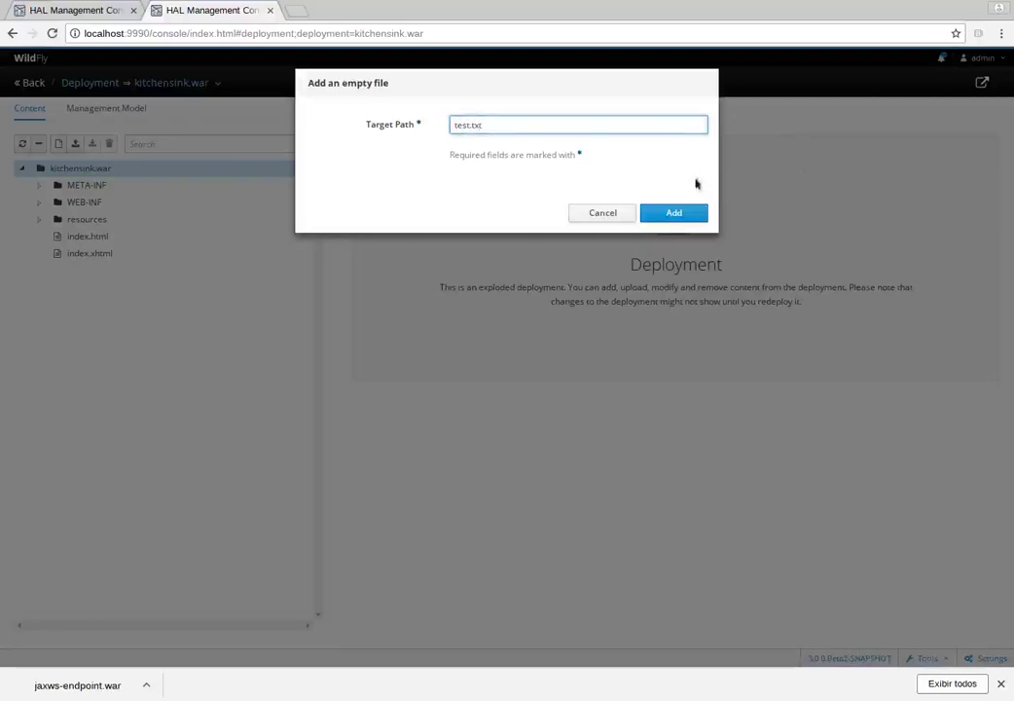
left_click(674, 212)
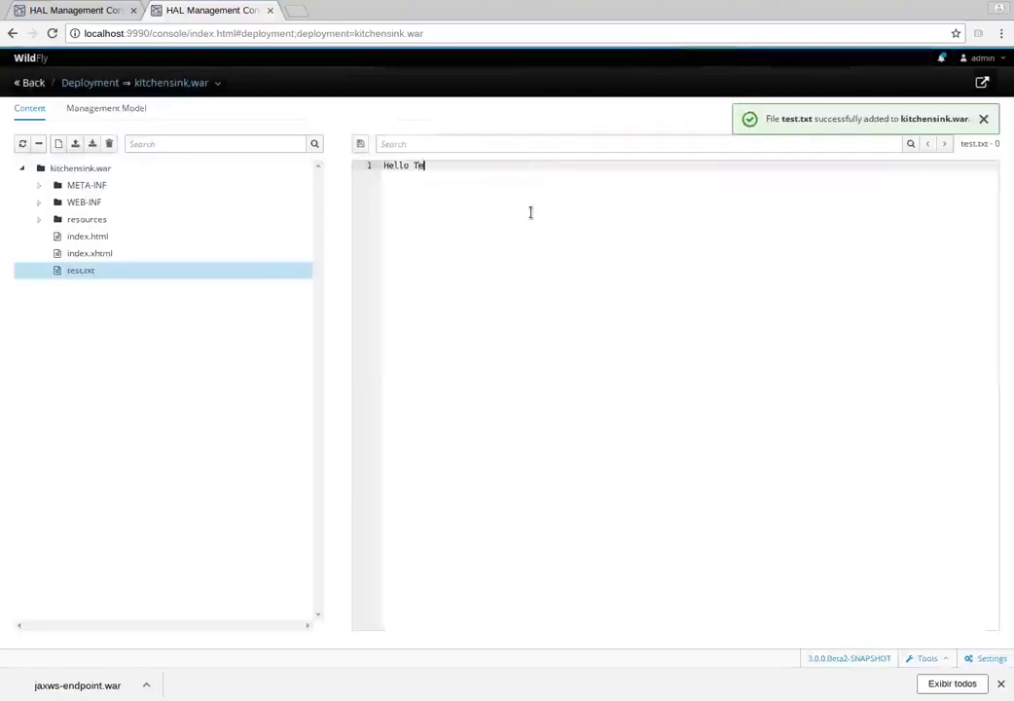
left_click(360, 141)
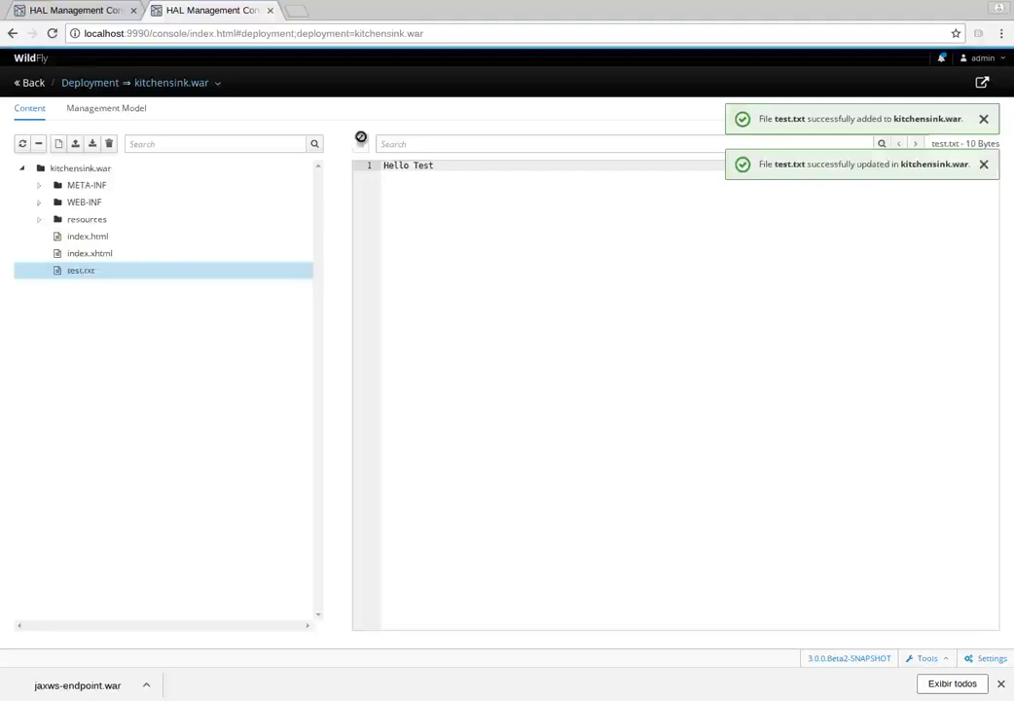
- Open the kitchensink application through its context root, load /kitchensink/test.txt to check its content, and close the page
left_click(33, 83)
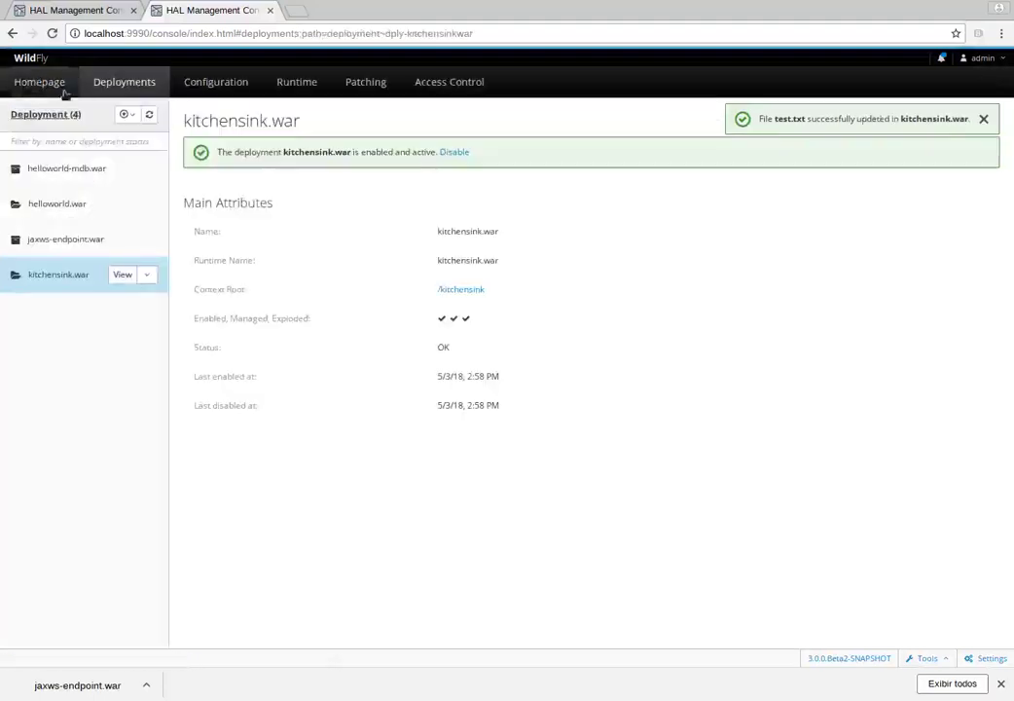
left_click(465, 289)
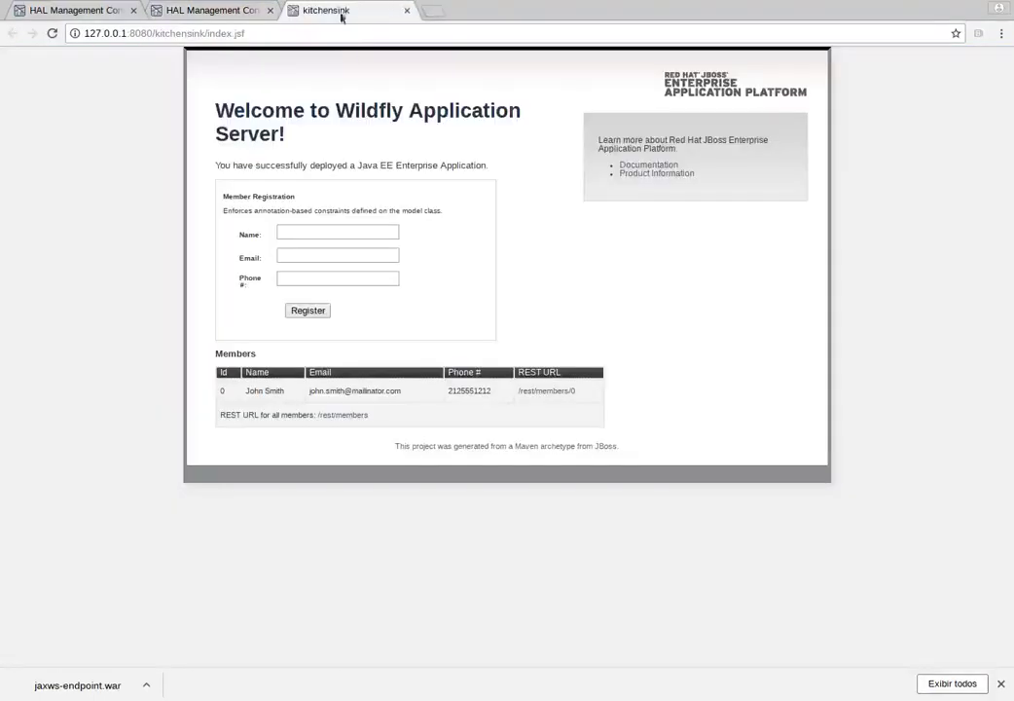
left_click_drag(207, 36, 372, 47)
type("test")
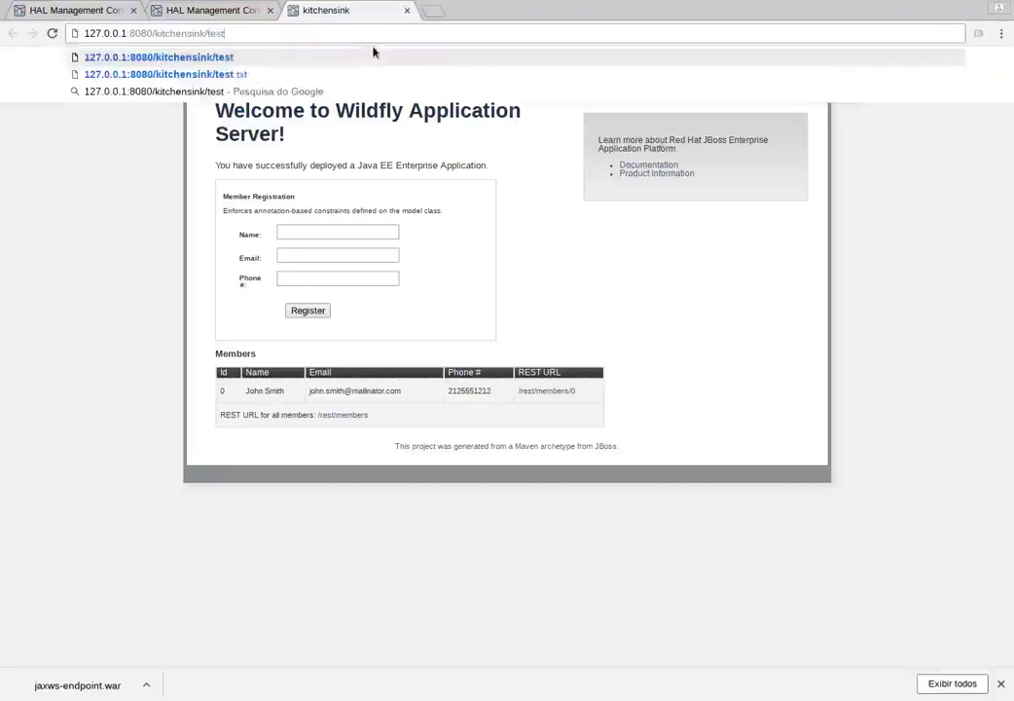
type(".txt")
key("Return")
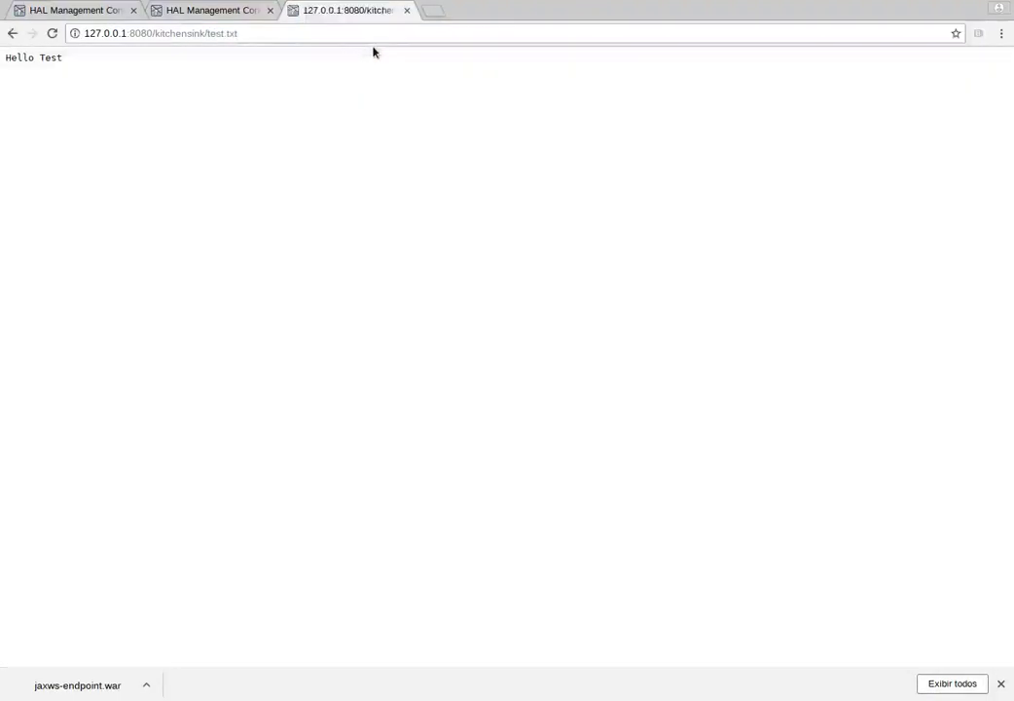
middle_click(328, 15)
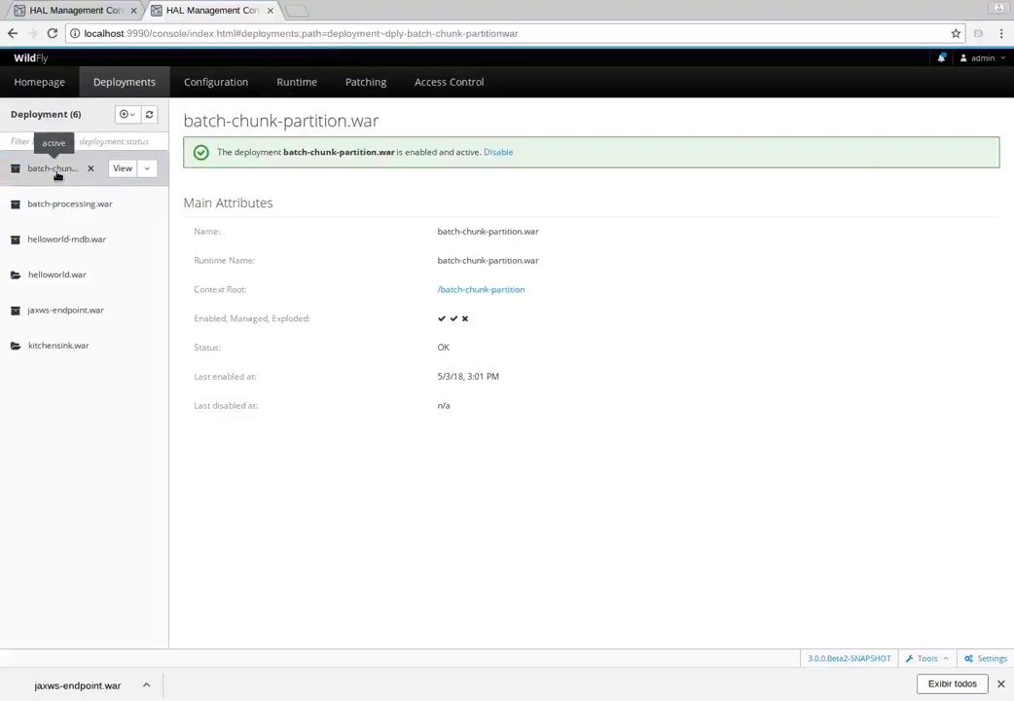
- Inspect the execution status of the batch jobs myJob and import-file in the server's runtime monitoring
left_click(304, 84)
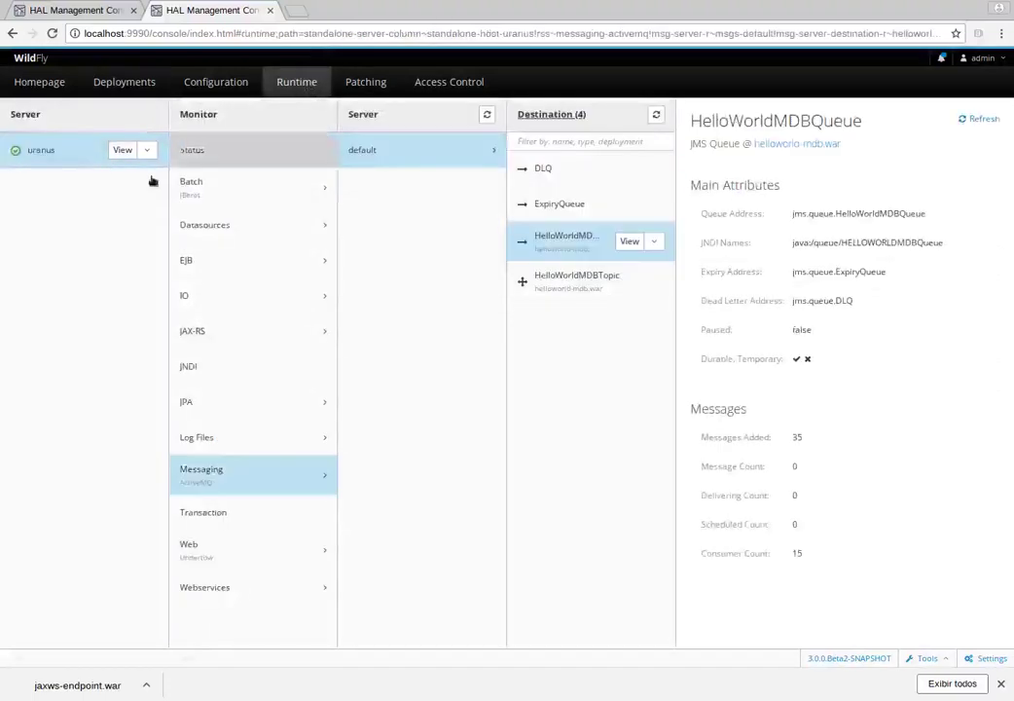
left_click(224, 186)
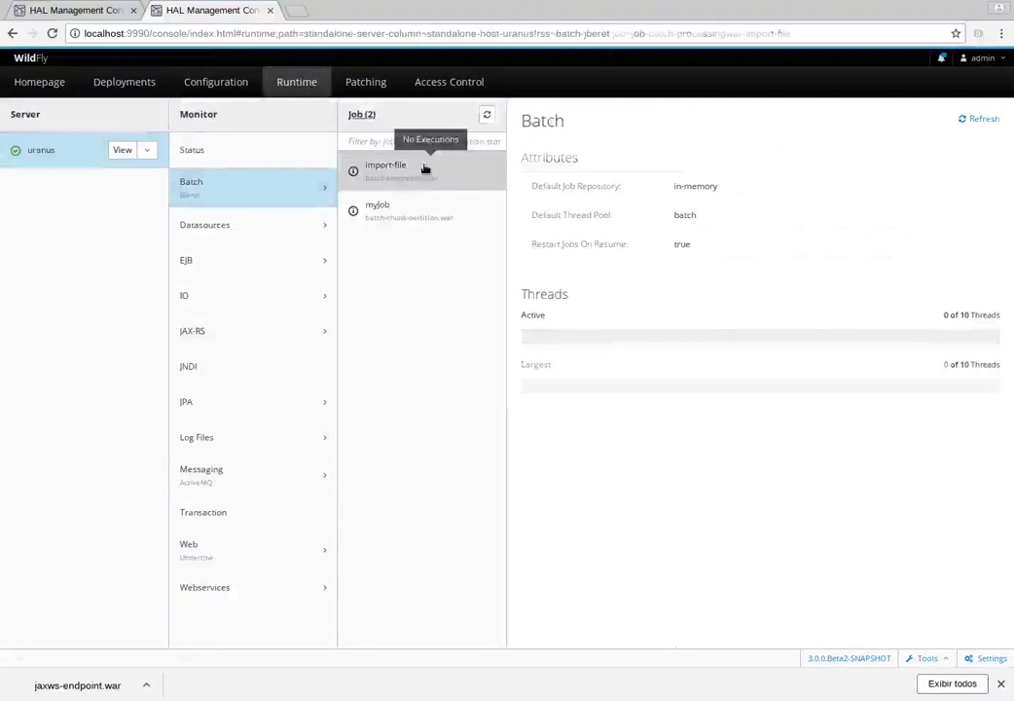
left_click(425, 207)
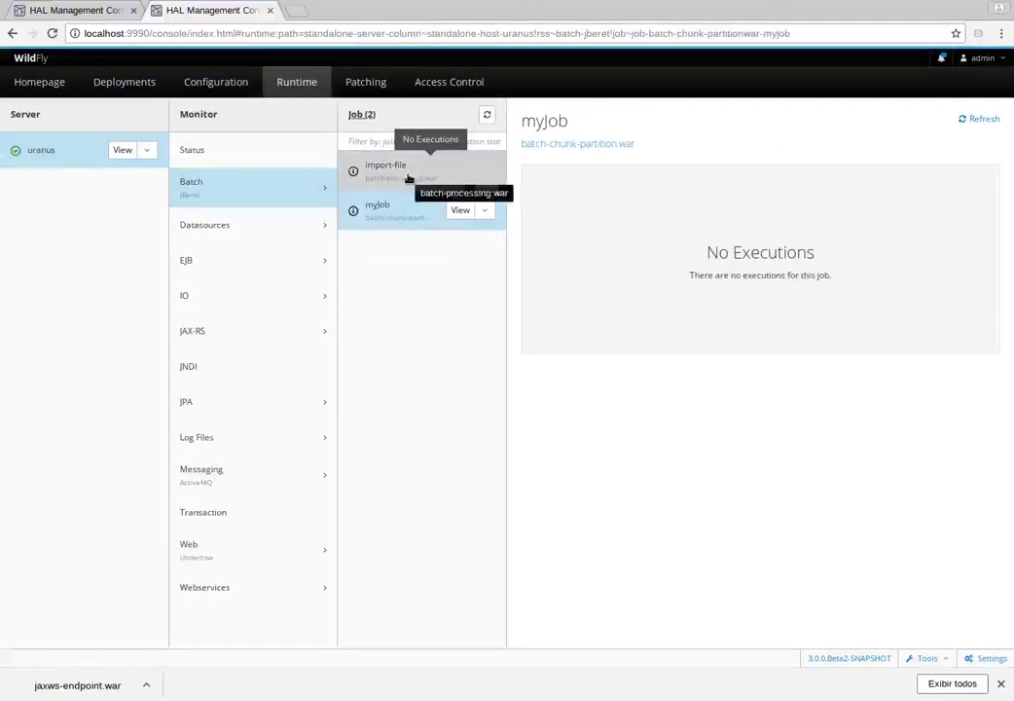
left_click(409, 178)
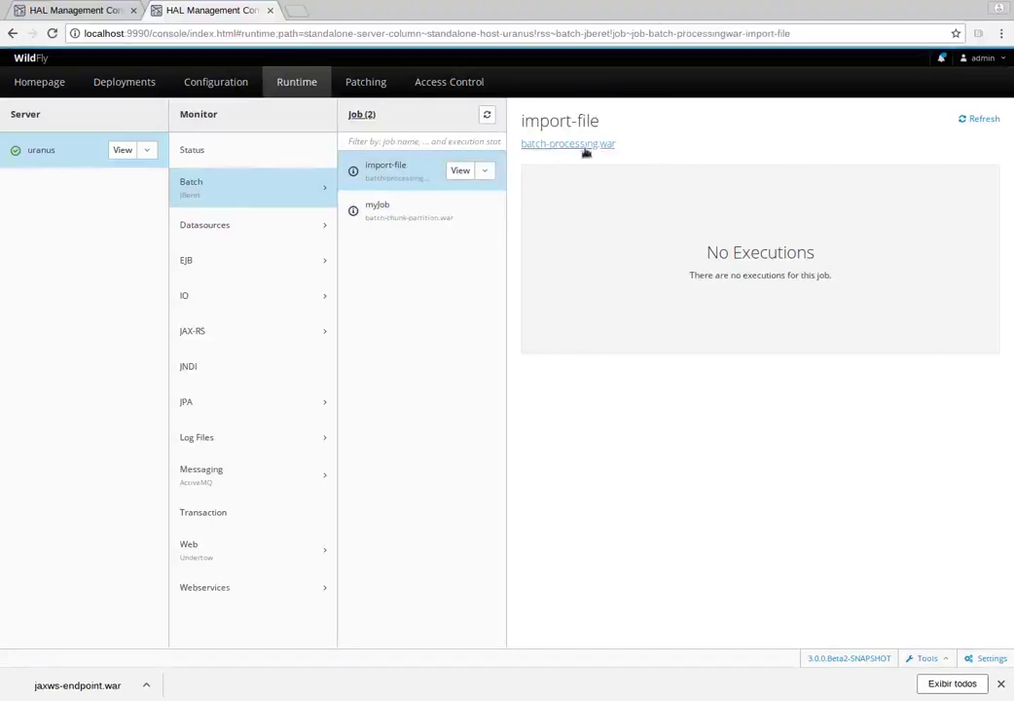
- Start the myJob batch job of batch-chunk-partition.war twice without any properties
left_click(413, 213)
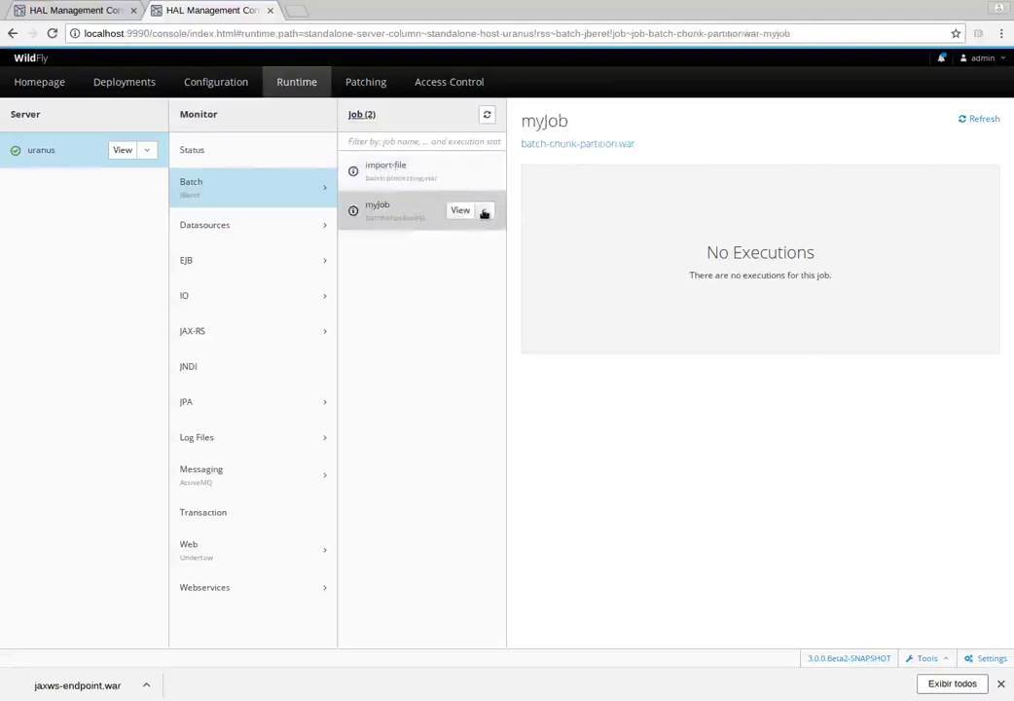
left_click(483, 210)
left_click(444, 232)
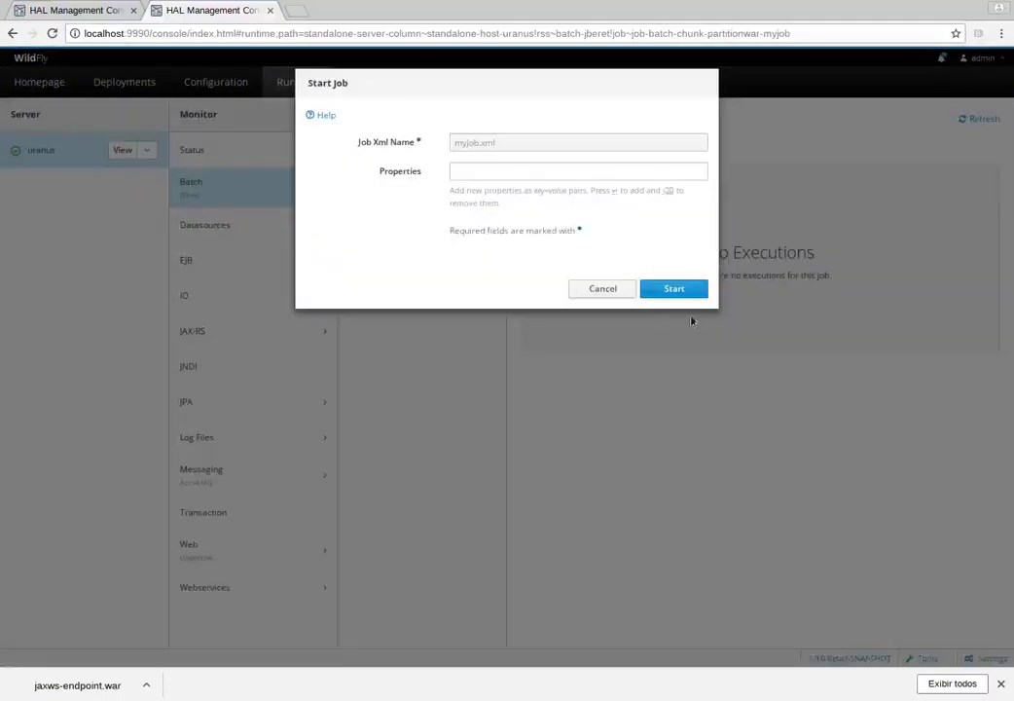
left_click(697, 289)
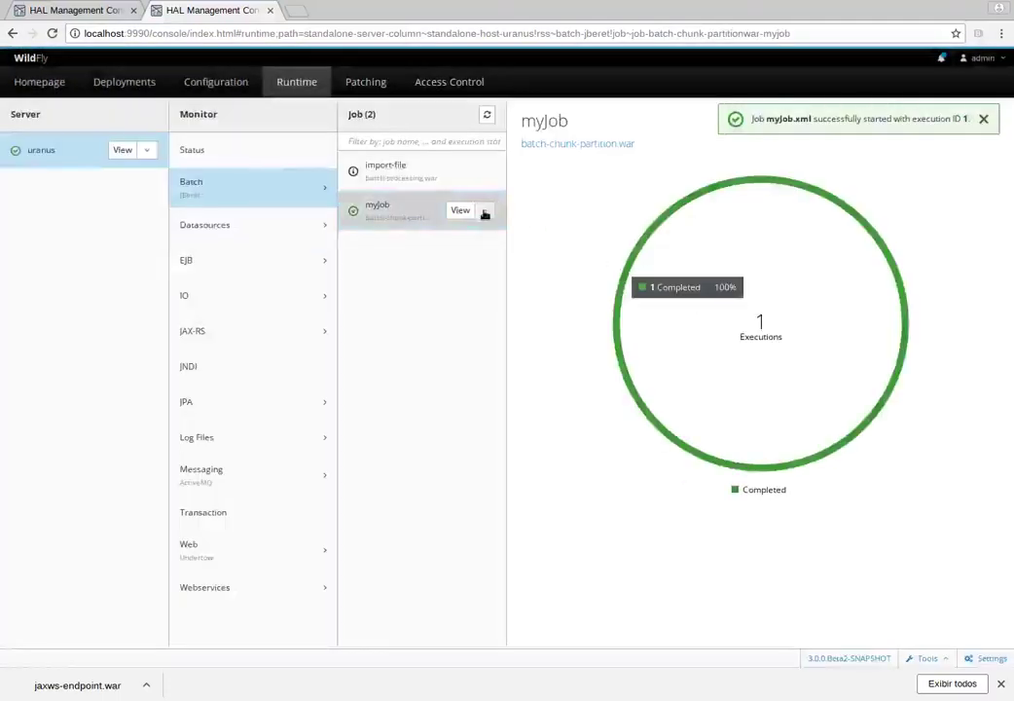
left_click(485, 213)
left_click(477, 232)
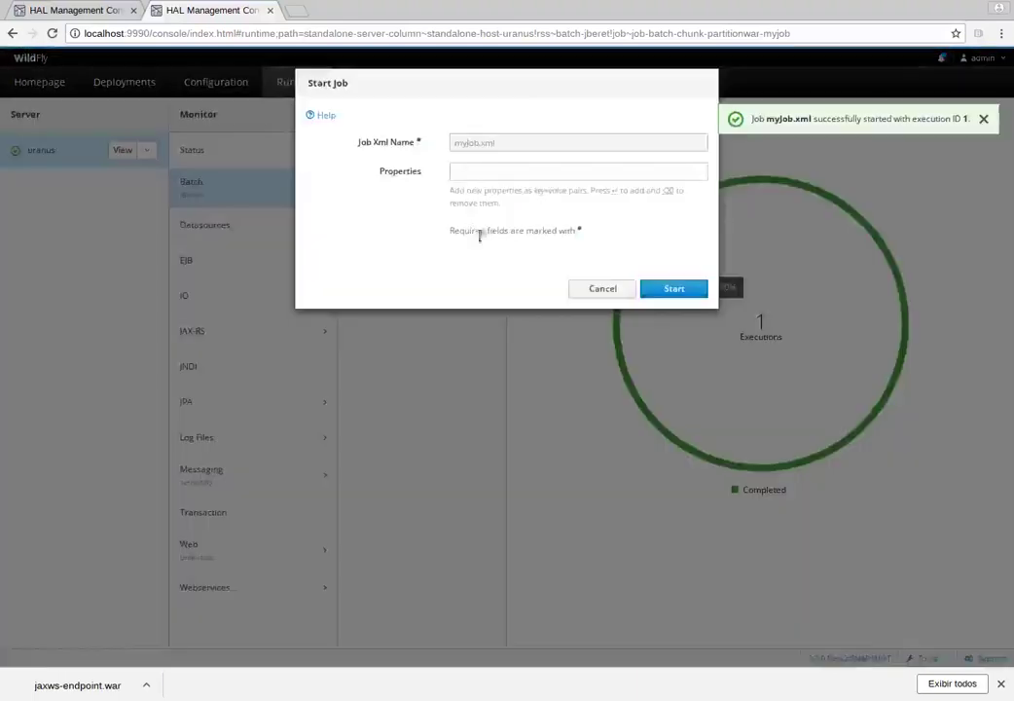
left_click(685, 292)
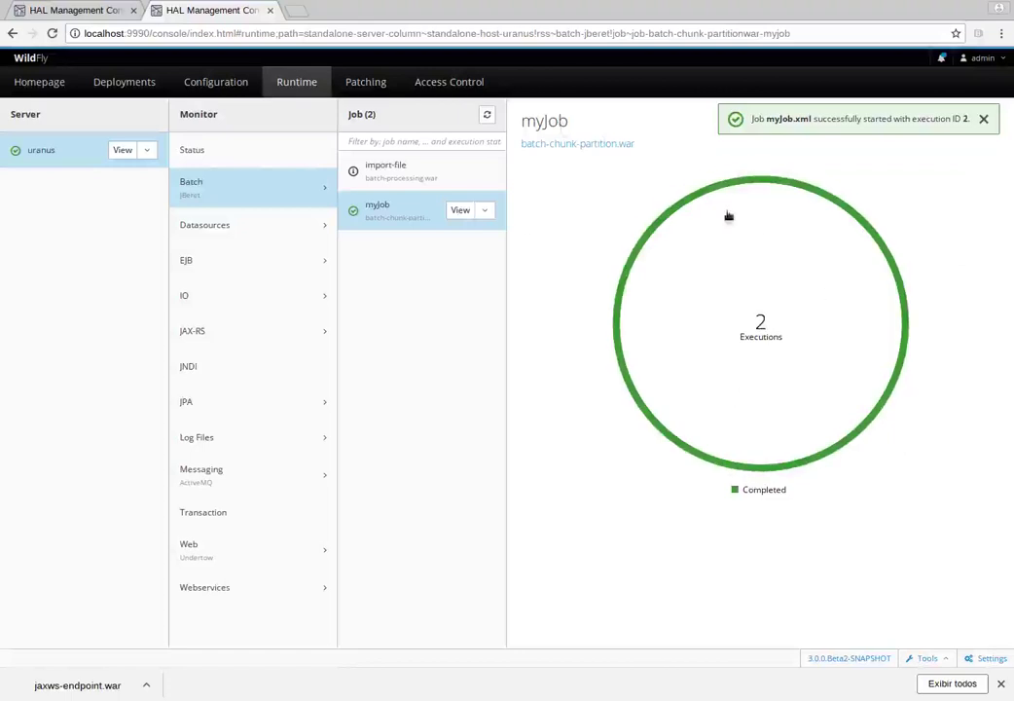
- Open the batch-processing application from the import-file job's deployment and generate temp-file.txt with 10 records, starting its import job
left_click(413, 176)
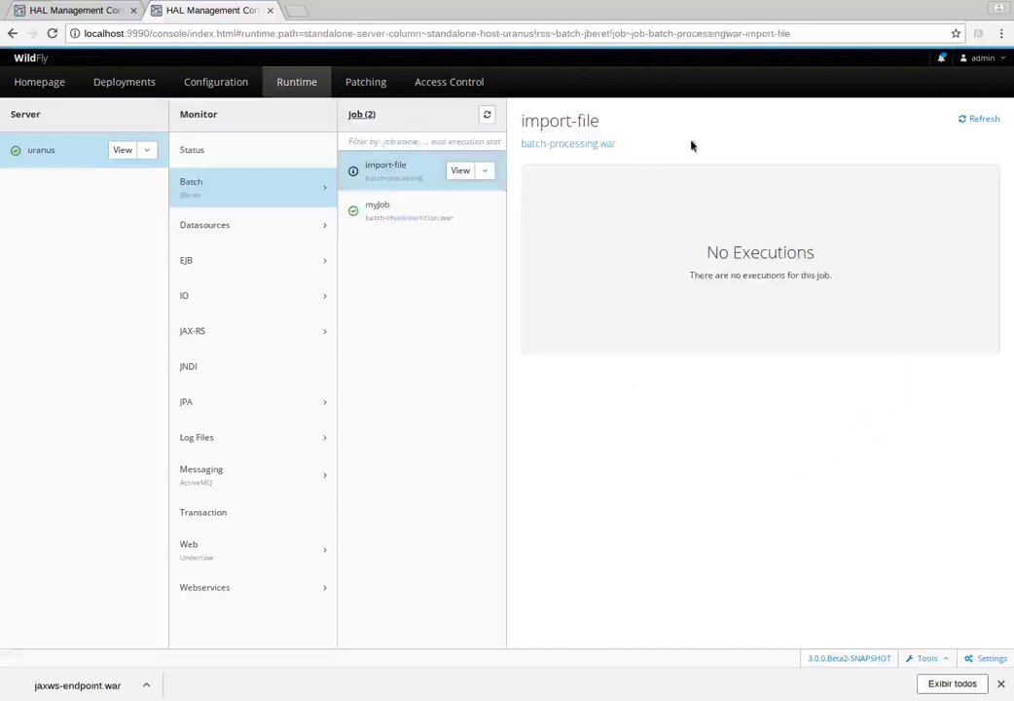
left_click(593, 147)
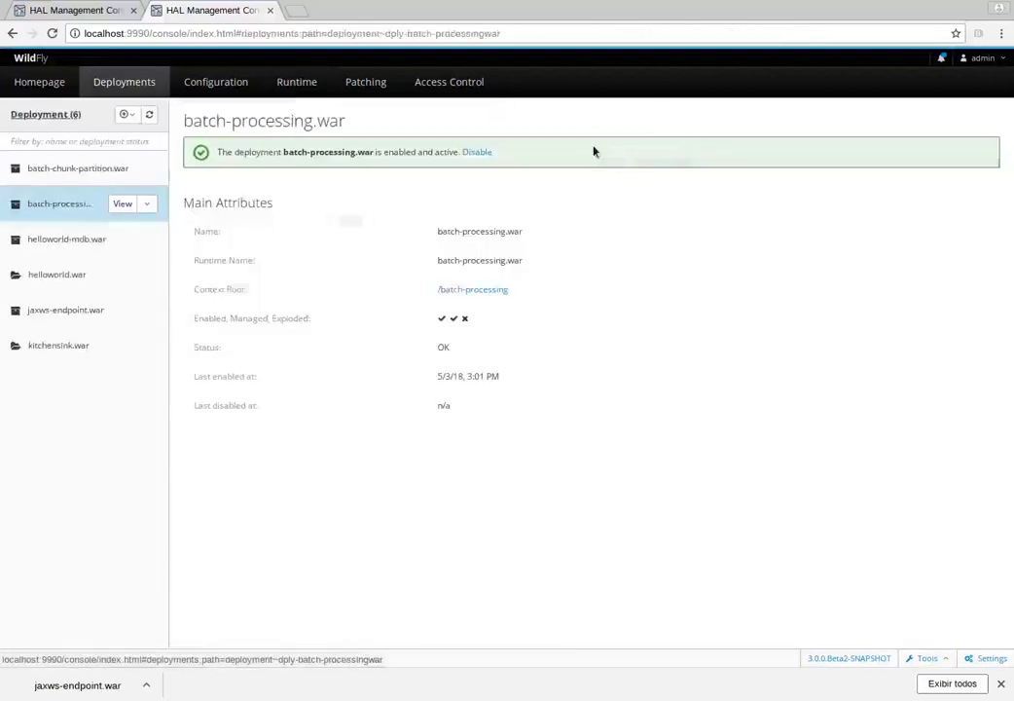
left_click(468, 290)
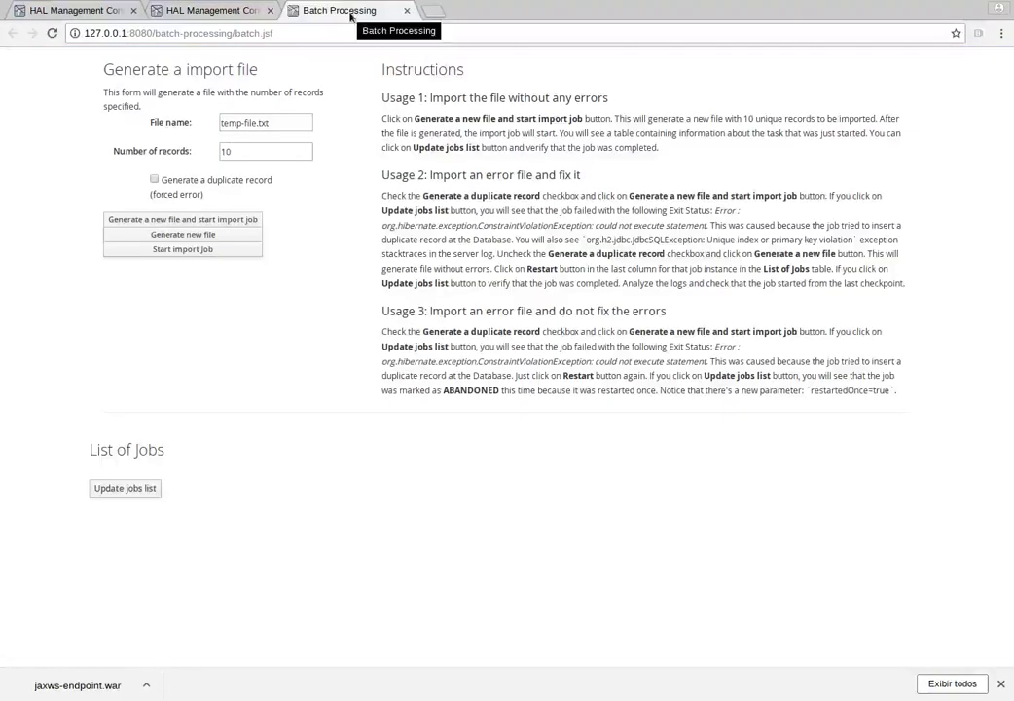
left_click(220, 221)
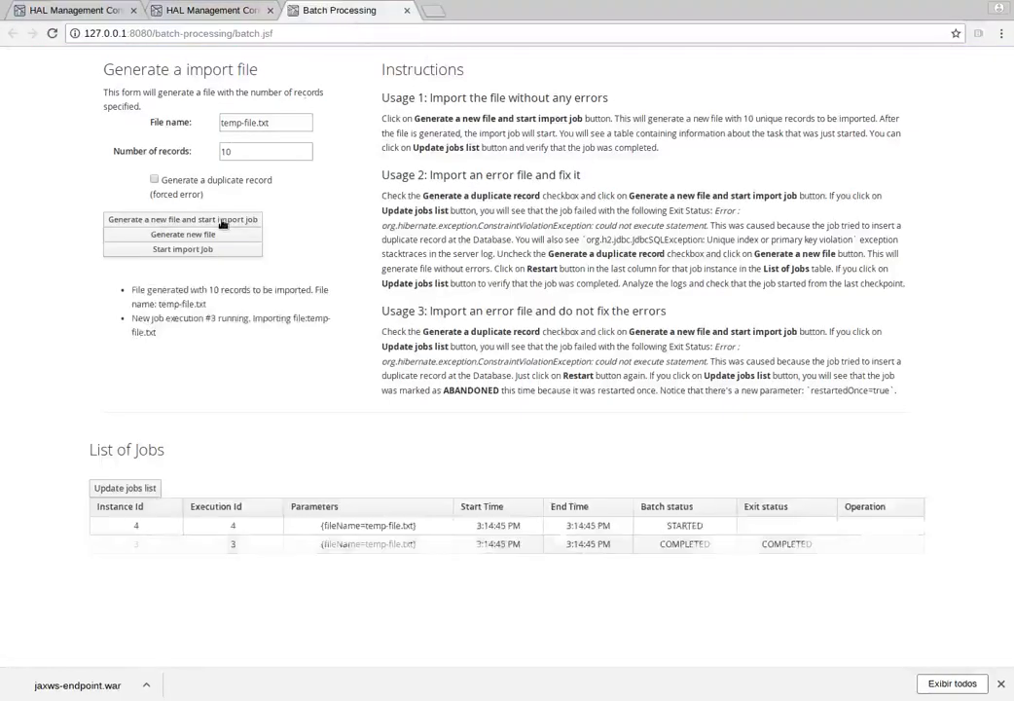
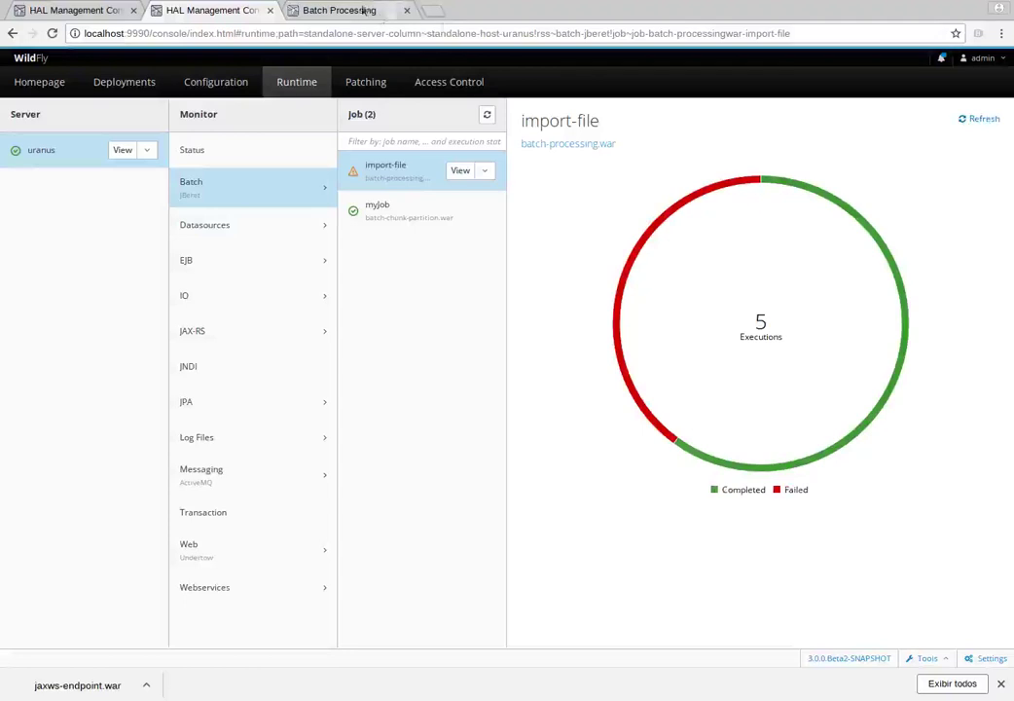
- Generate temp-file.txt with 100,000 records and start its import job in the batch-processing application, and refresh import-file's execution chart in the console
left_click(316, 13)
left_click(181, 220)
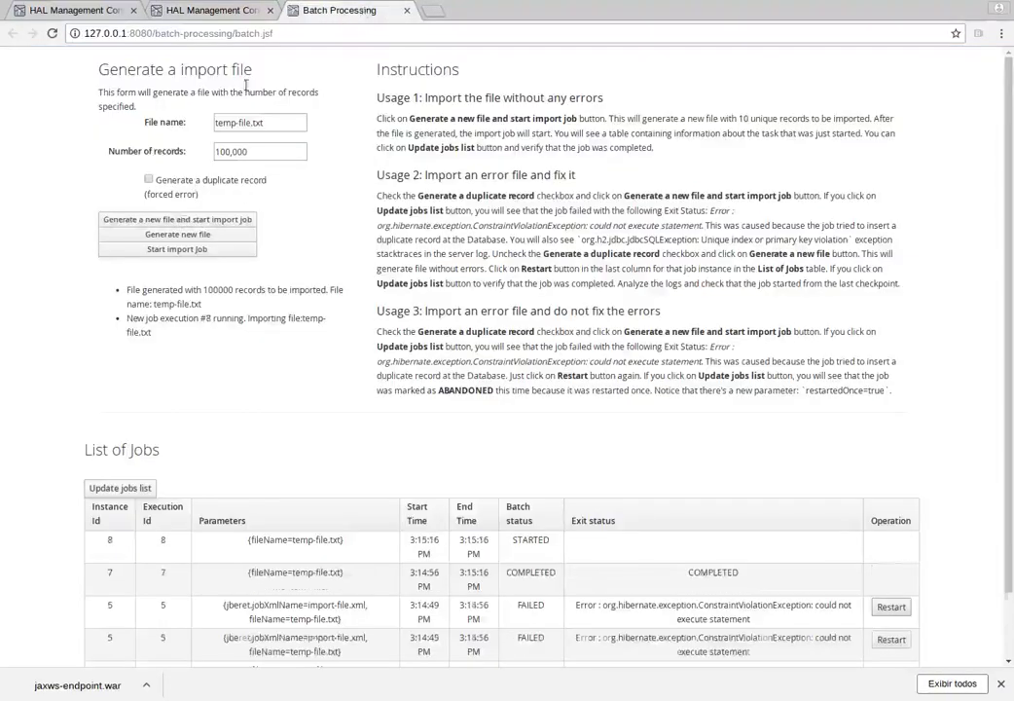
left_click(232, 11)
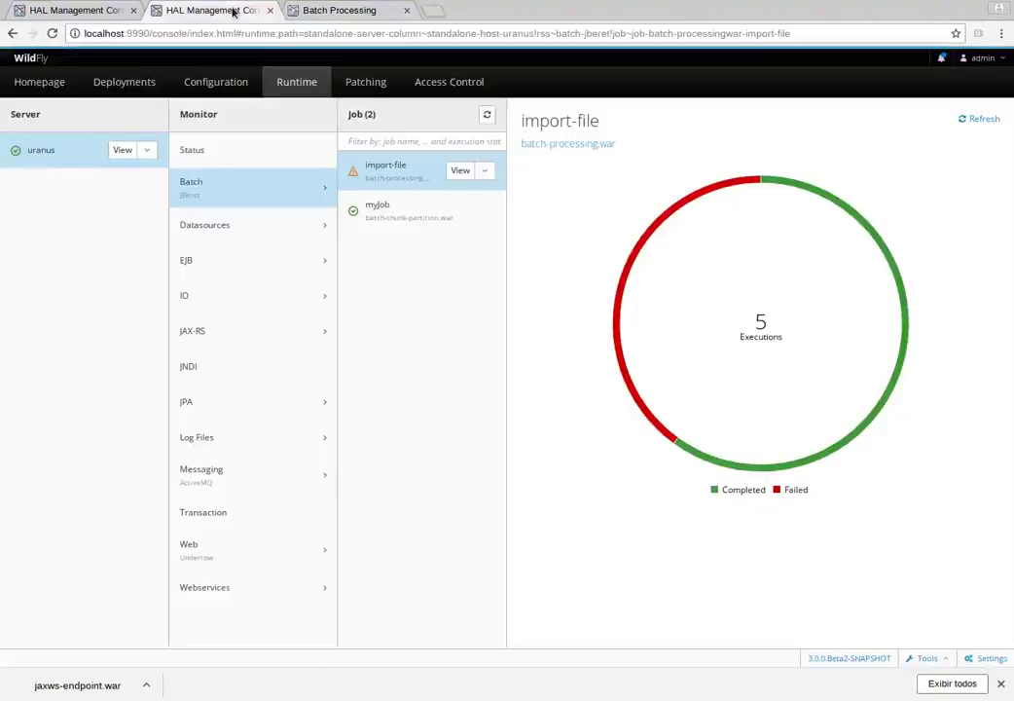
left_click(985, 120)
mouse_move(707, 196)
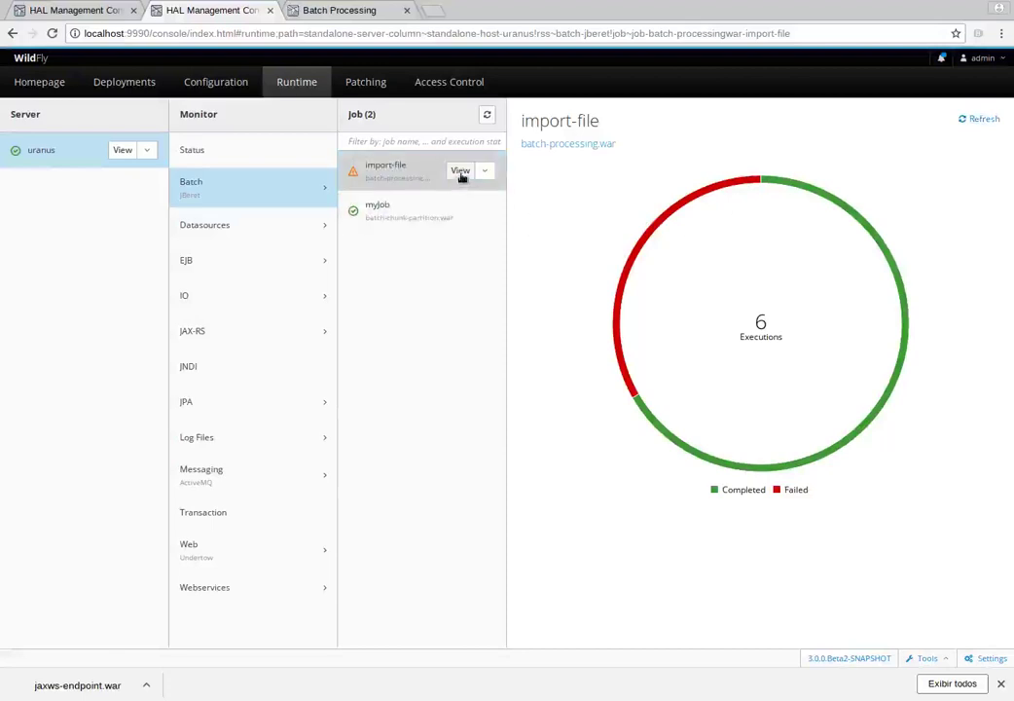
- Examine the batch statuses and error text of import-file's executions, view myJob's executions, and return to the batch job overview
left_click(461, 171)
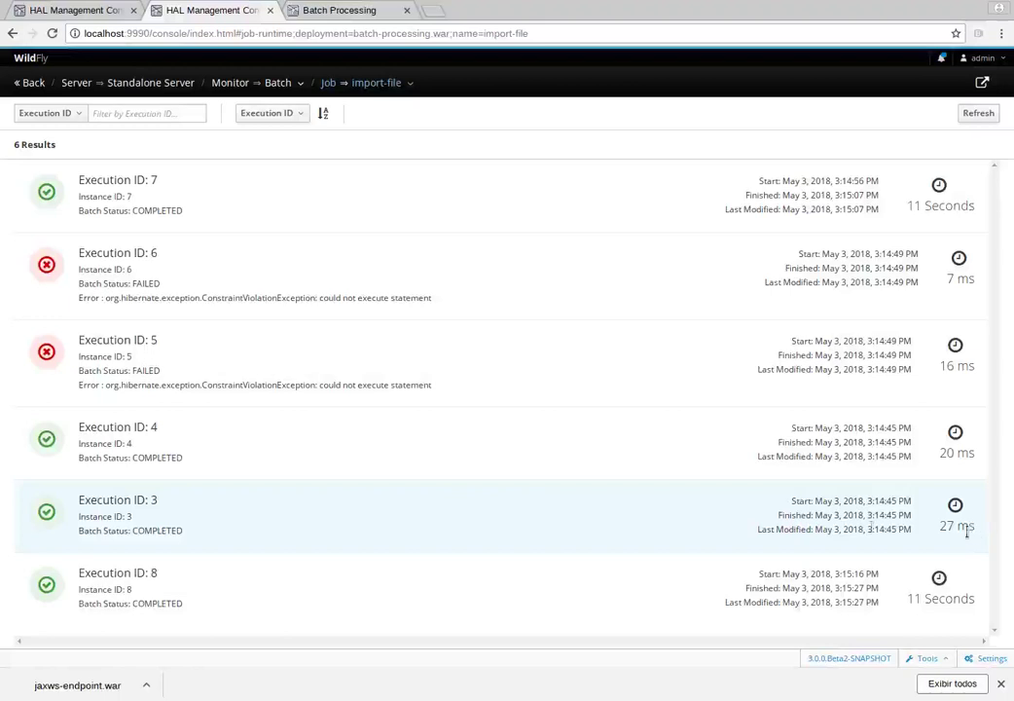
double_click(169, 530)
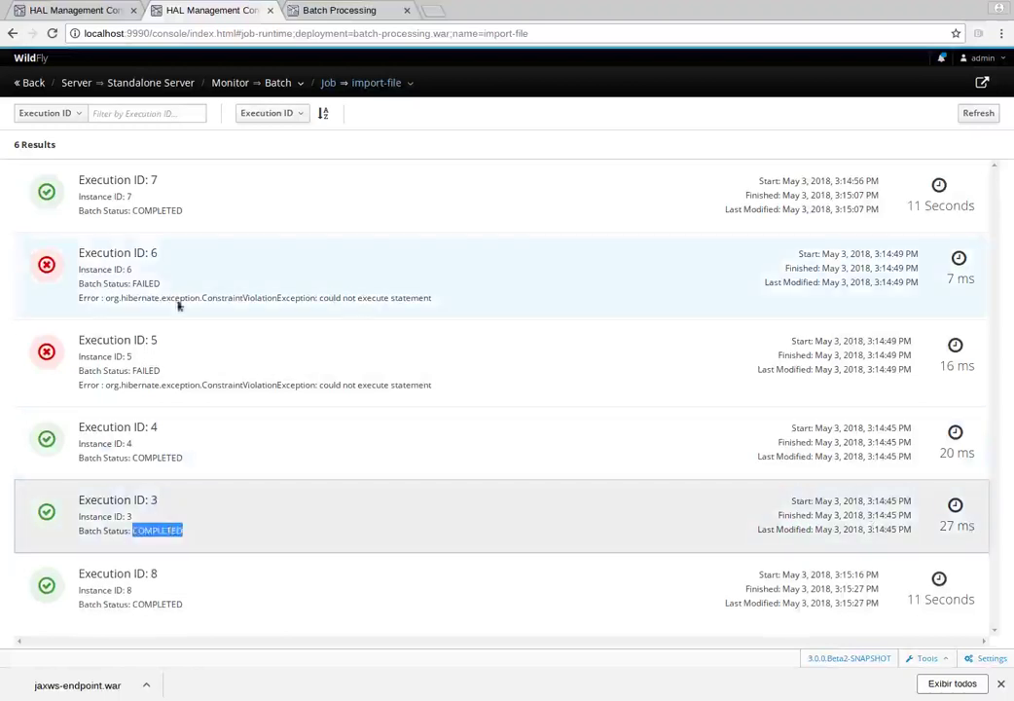
left_click_drag(447, 307, 113, 303)
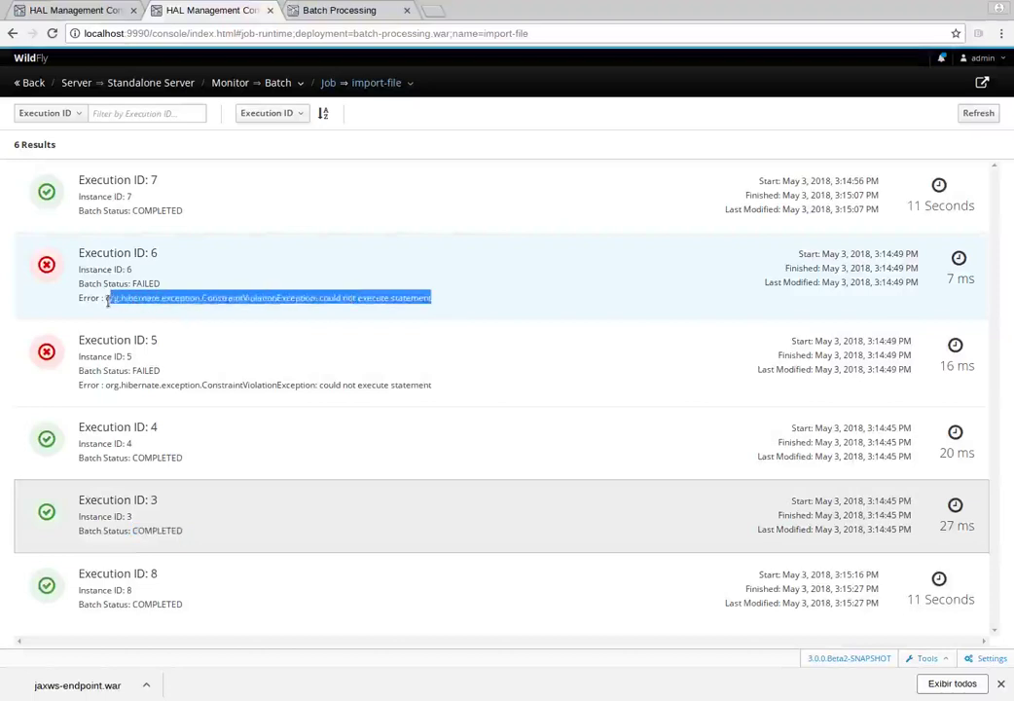
left_click(142, 311)
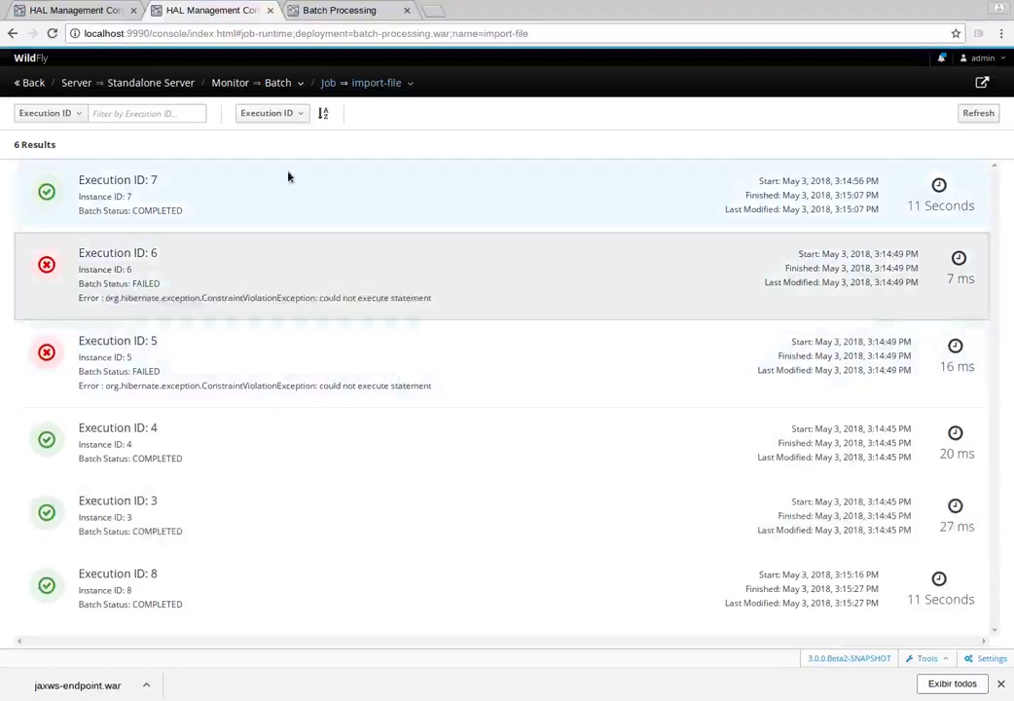
left_click(414, 88)
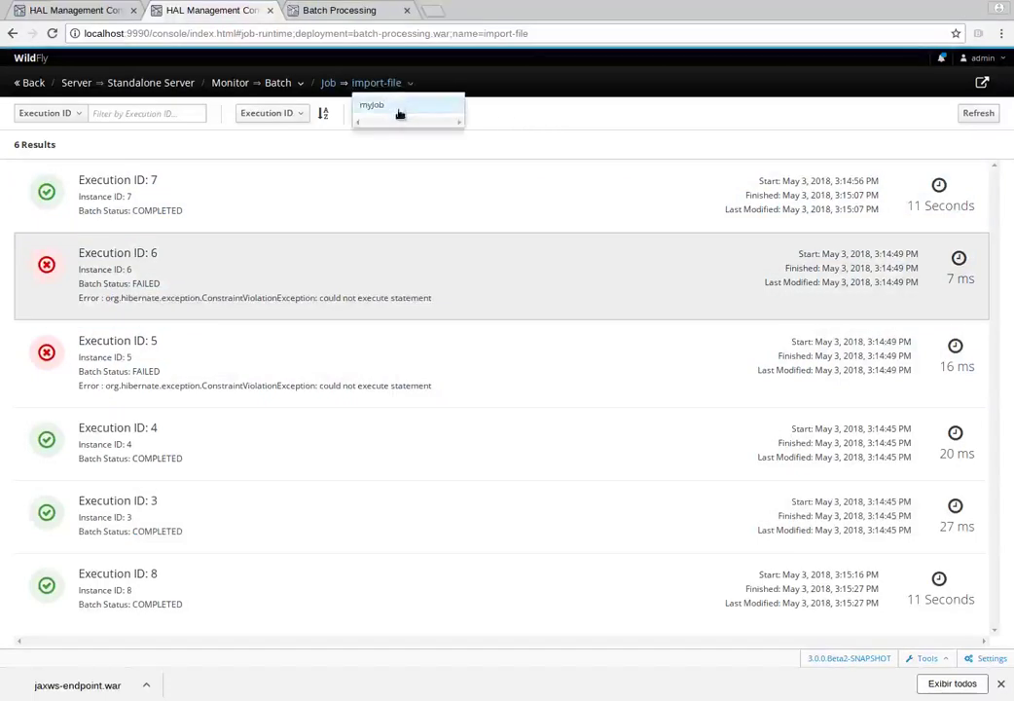
left_click(399, 116)
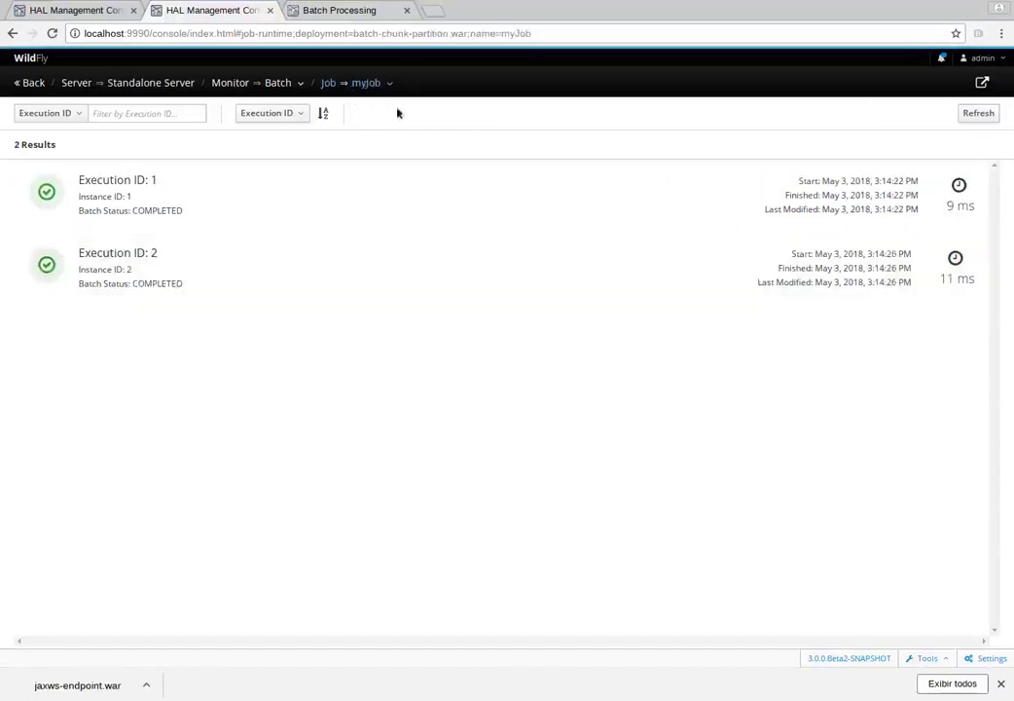
left_click(276, 83)
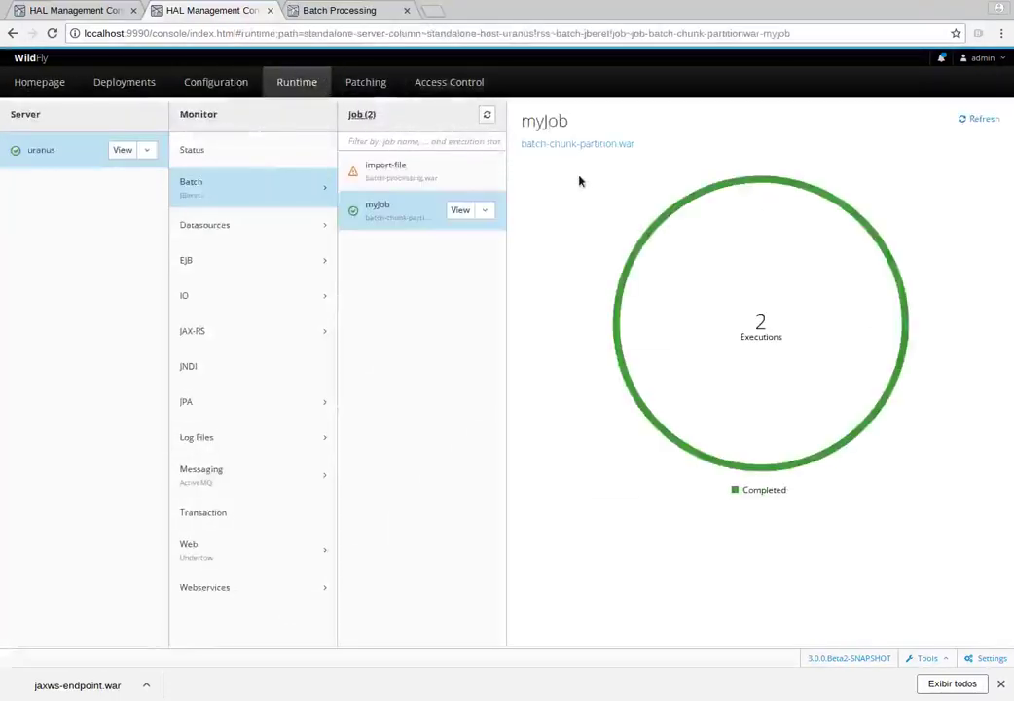
- Inspect the runtime statistics of the ExampleDS datasource and of the datasource deployed with kitchensink.war
left_click(224, 229)
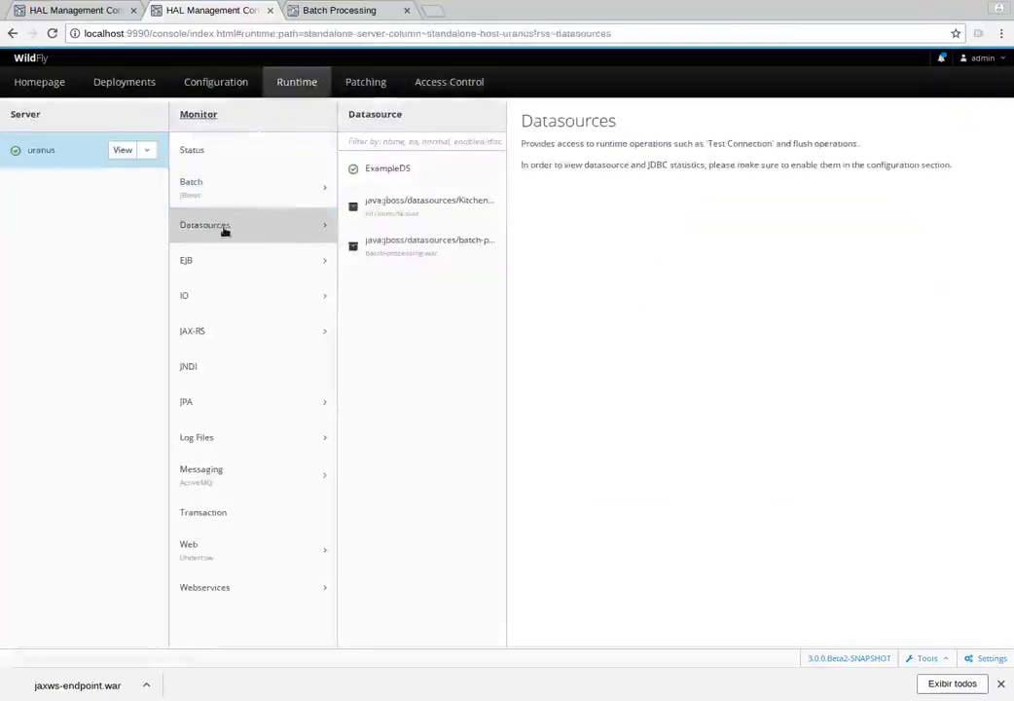
left_click(411, 173)
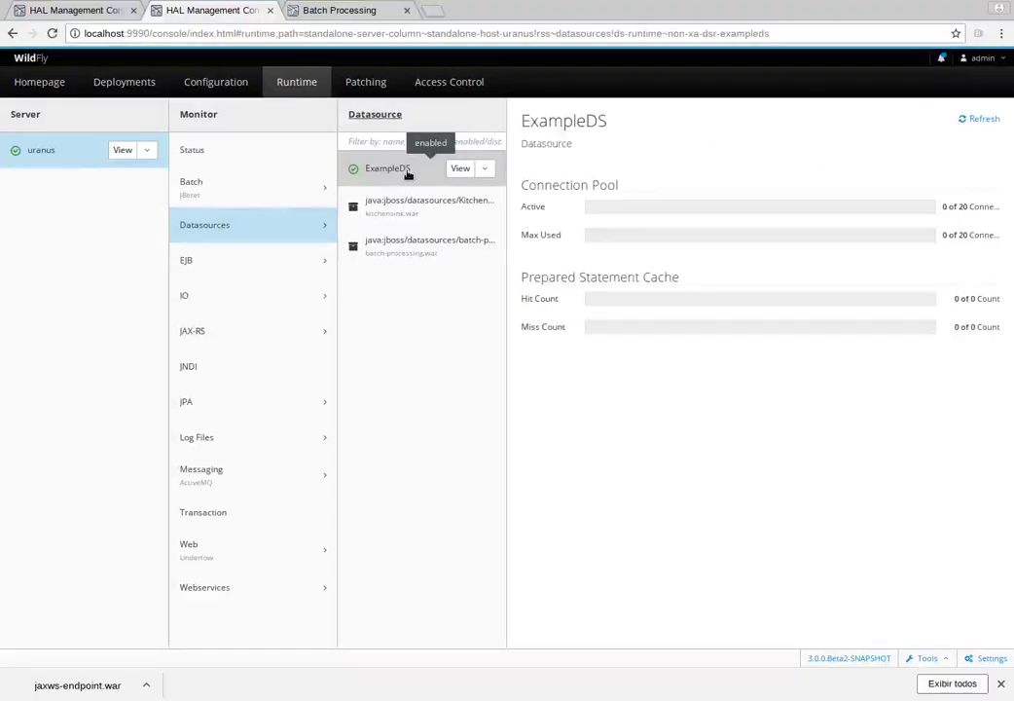
left_click(421, 206)
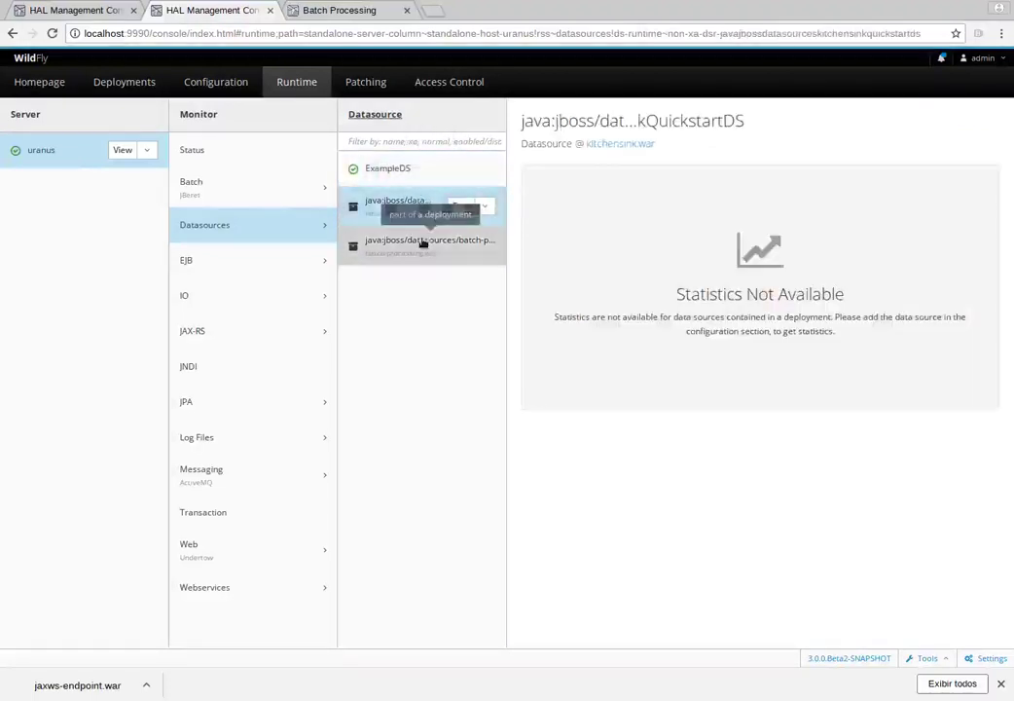
- Test the connection of the datasource deployed with batch-processing.war and show its available flush operations
left_click(417, 239)
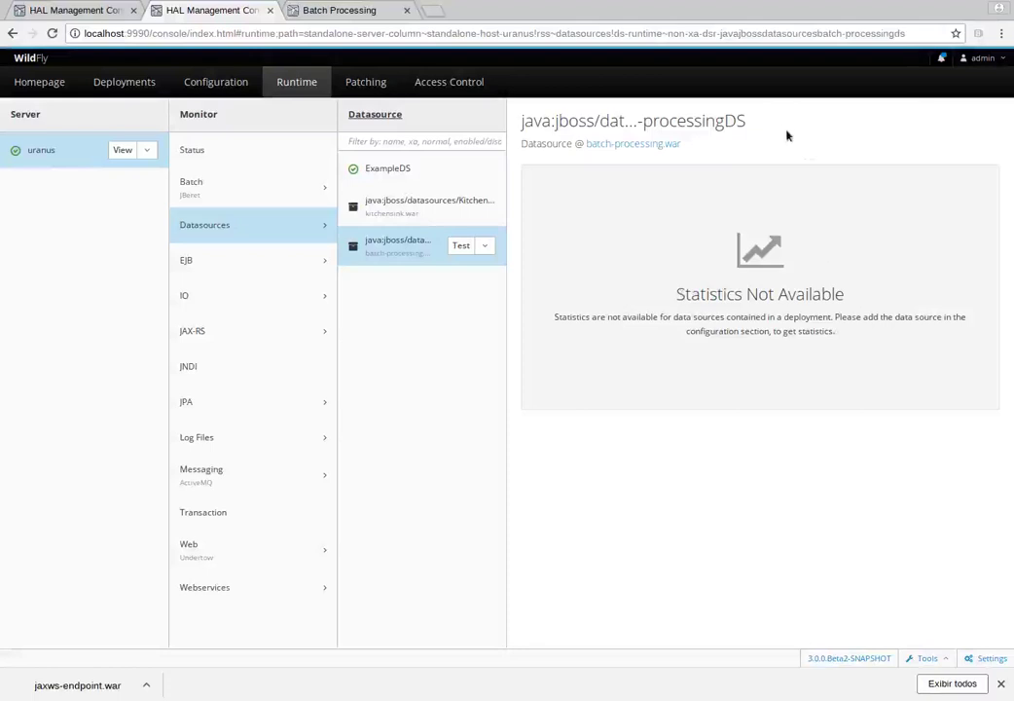
left_click(462, 247)
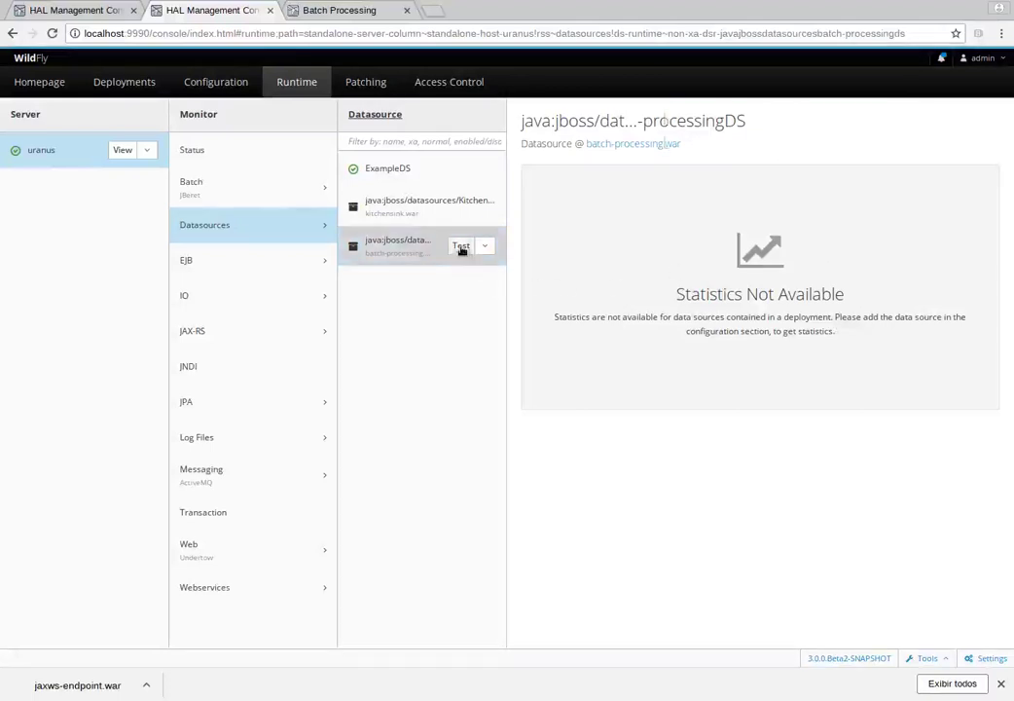
left_click(485, 246)
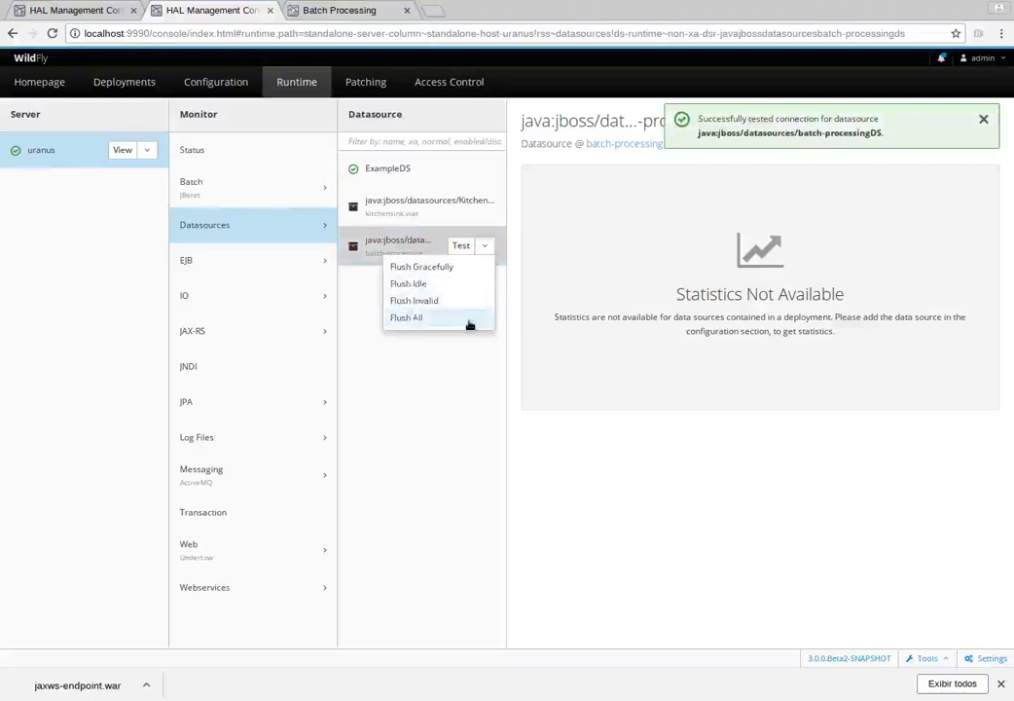
- Flush all connections of the datasource deployed with batch-processing.war
left_click(409, 318)
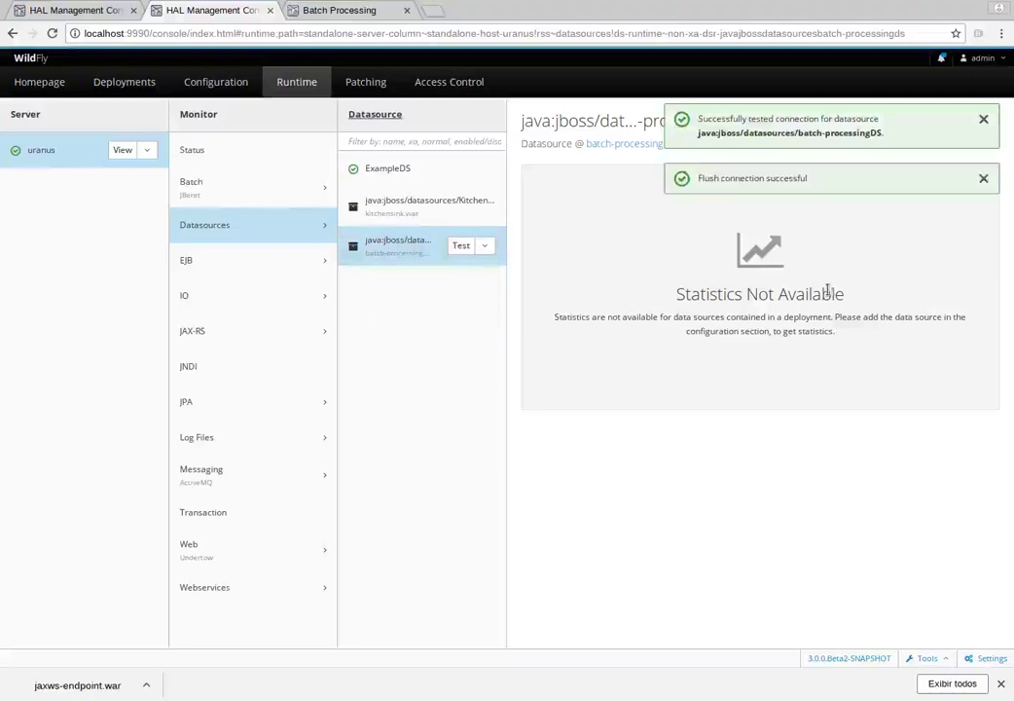
- Inspect the runtime details of the helloworld-mdb.war message-driven beans and of MemberRegistration, and return to the EJB overview
left_click(200, 270)
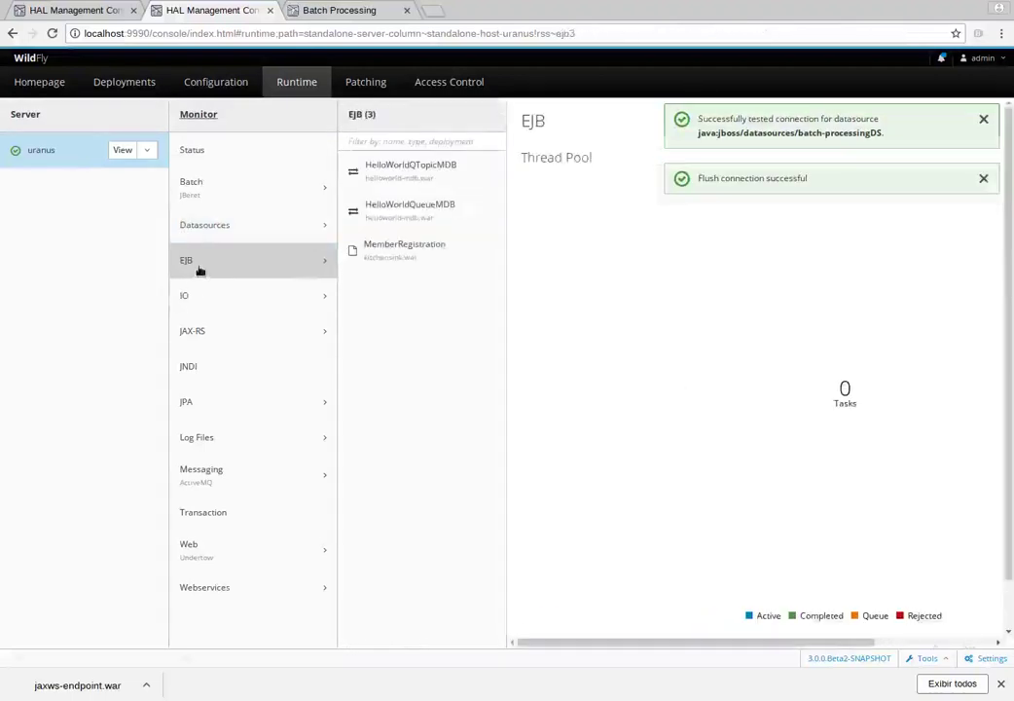
left_click(420, 204)
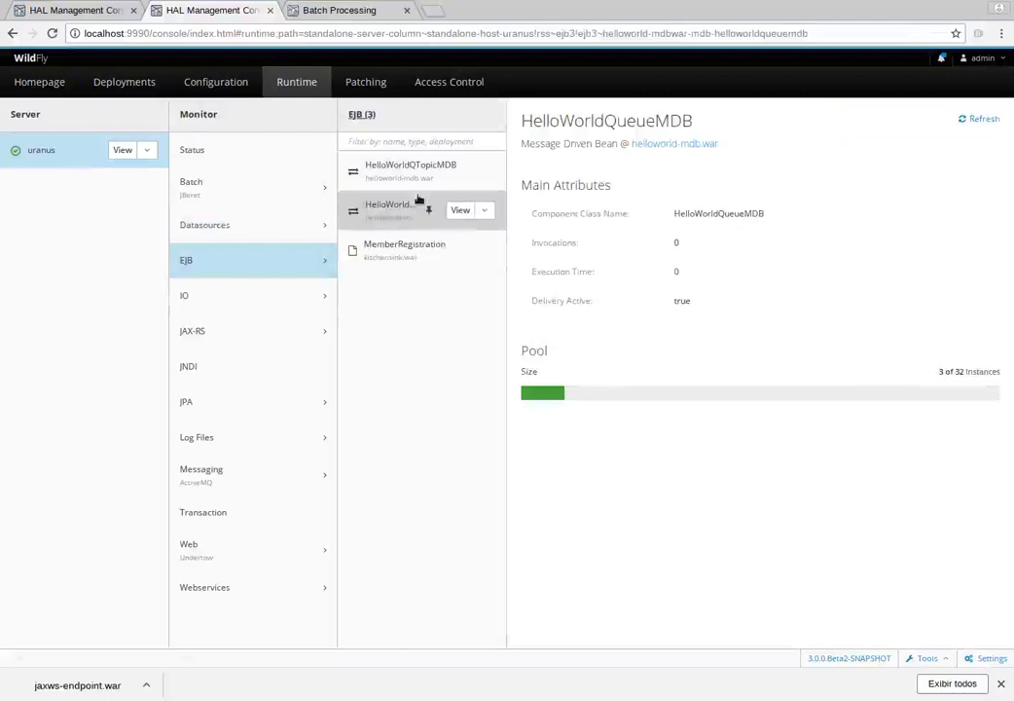
left_click(419, 168)
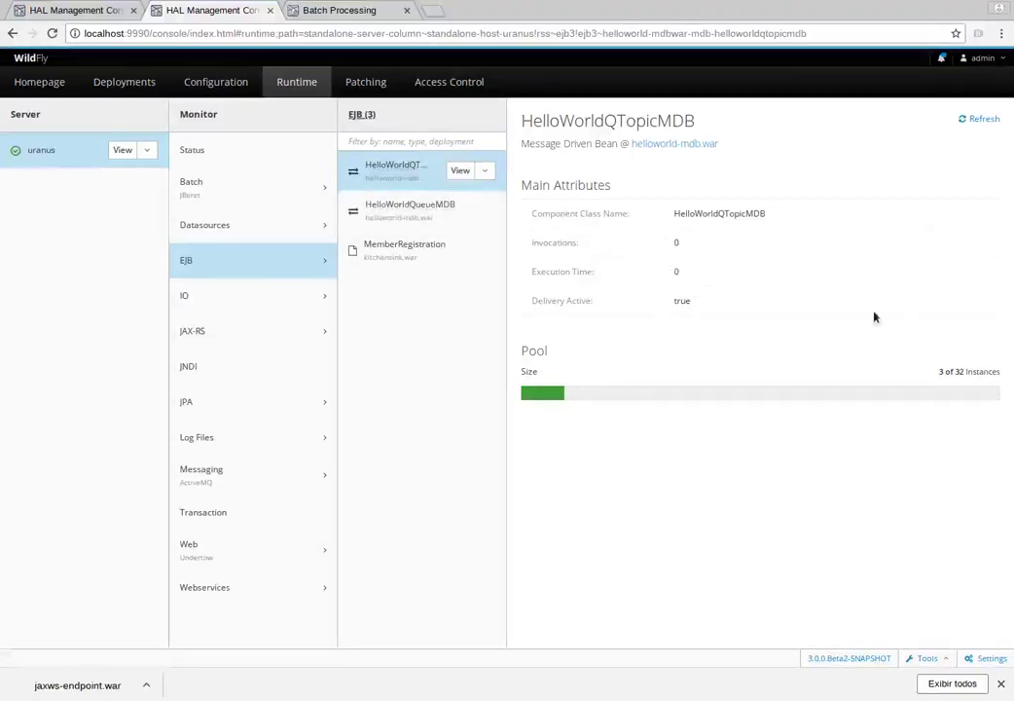
left_click(462, 173)
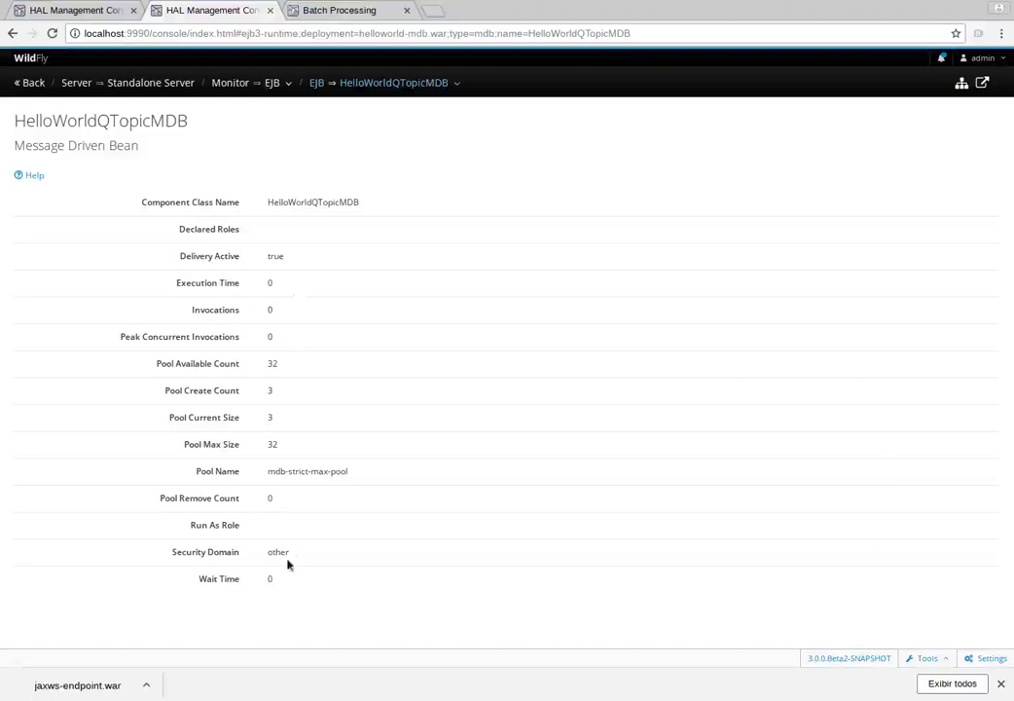
left_click(454, 85)
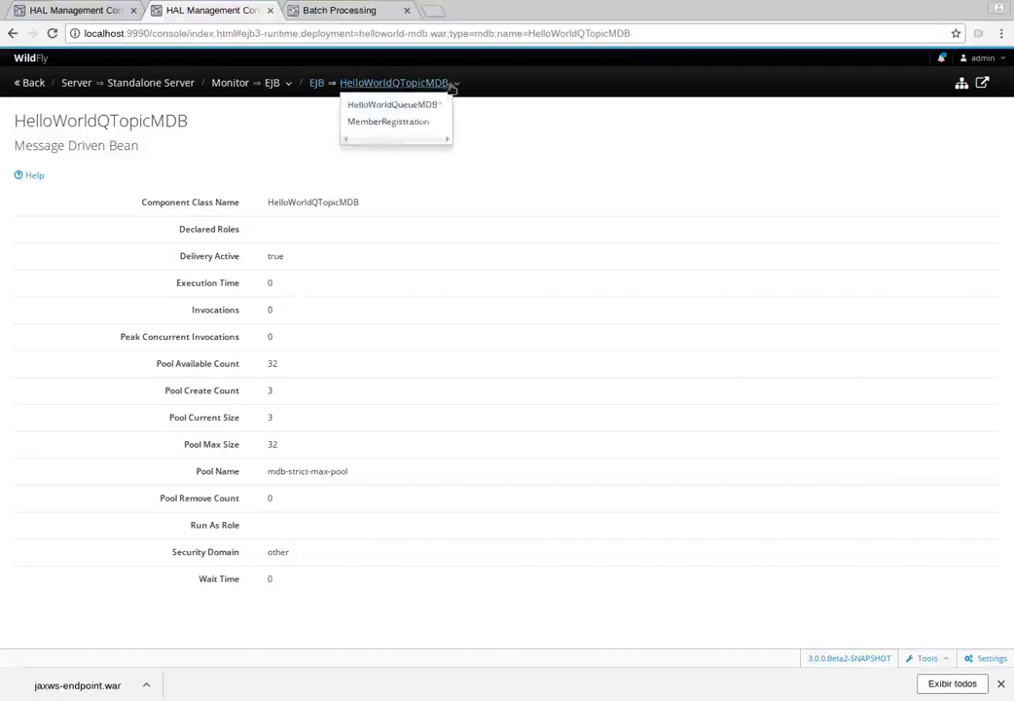
left_click(404, 122)
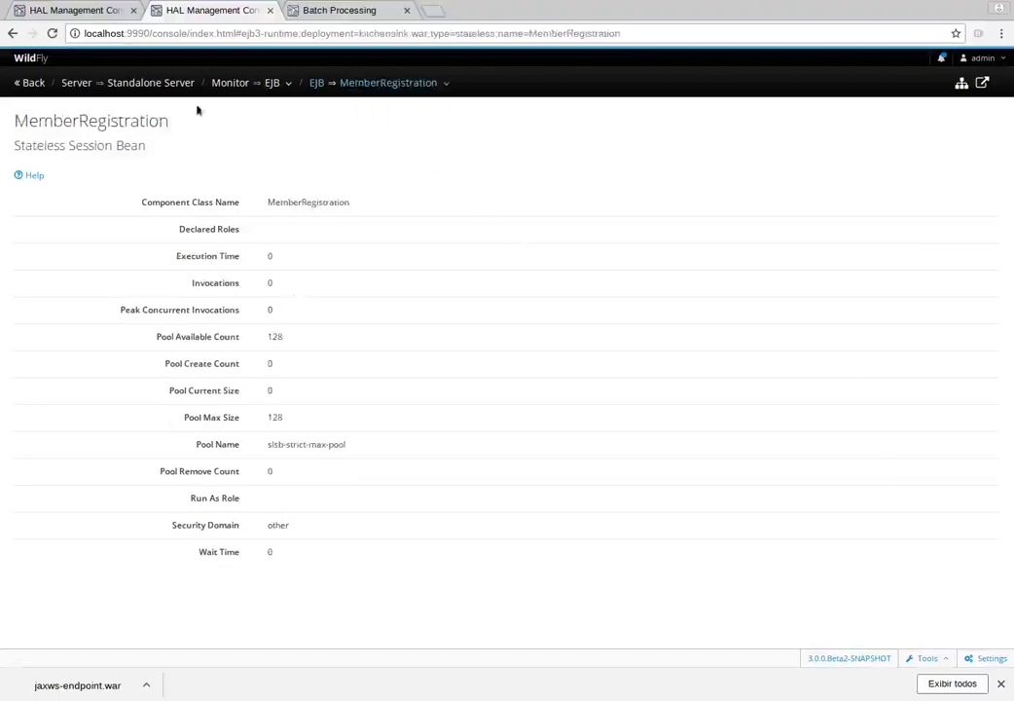
left_click(32, 82)
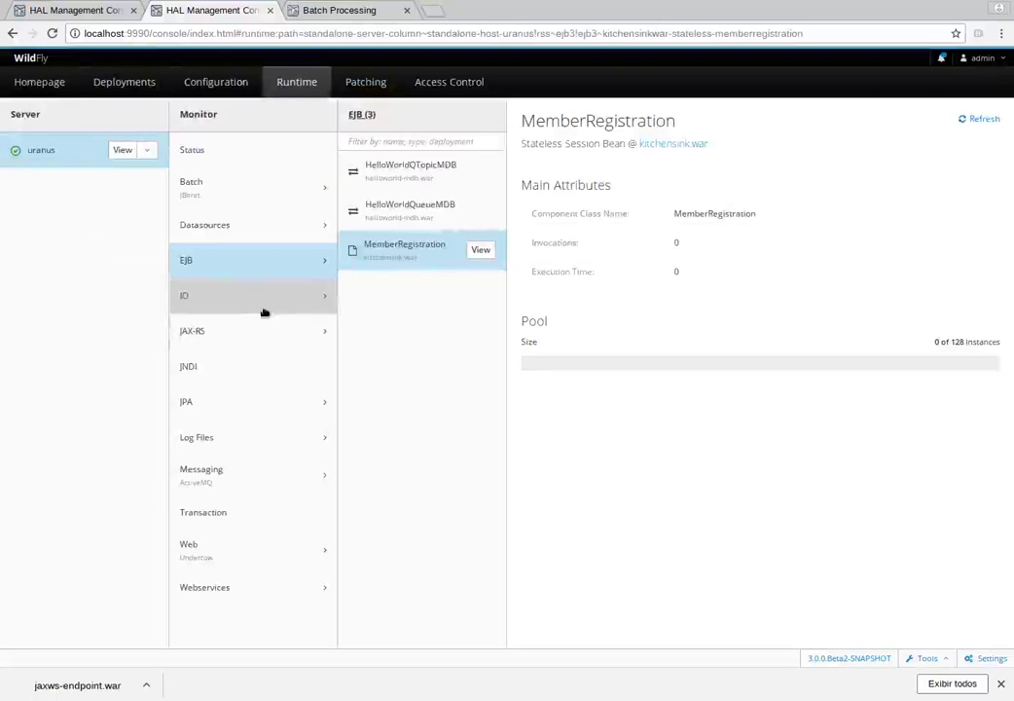
- Examine the resource paths of kitchensink.war's MemberResourceRESTService and check the id parameter required by its /members/{id} GET link without submitting it
left_click(245, 336)
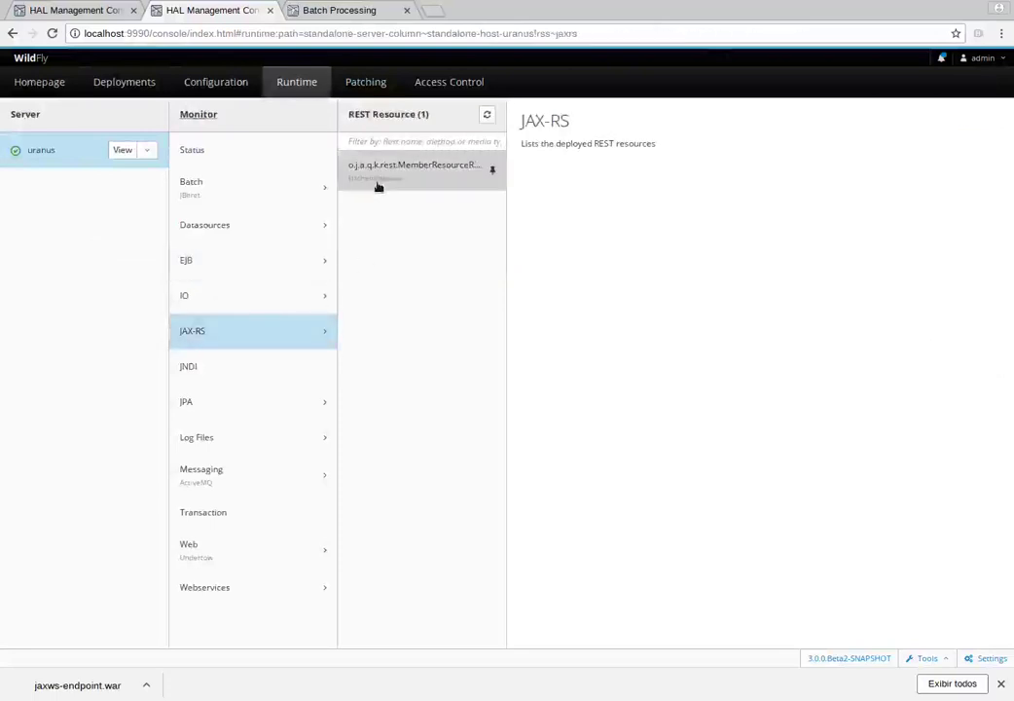
left_click(377, 184)
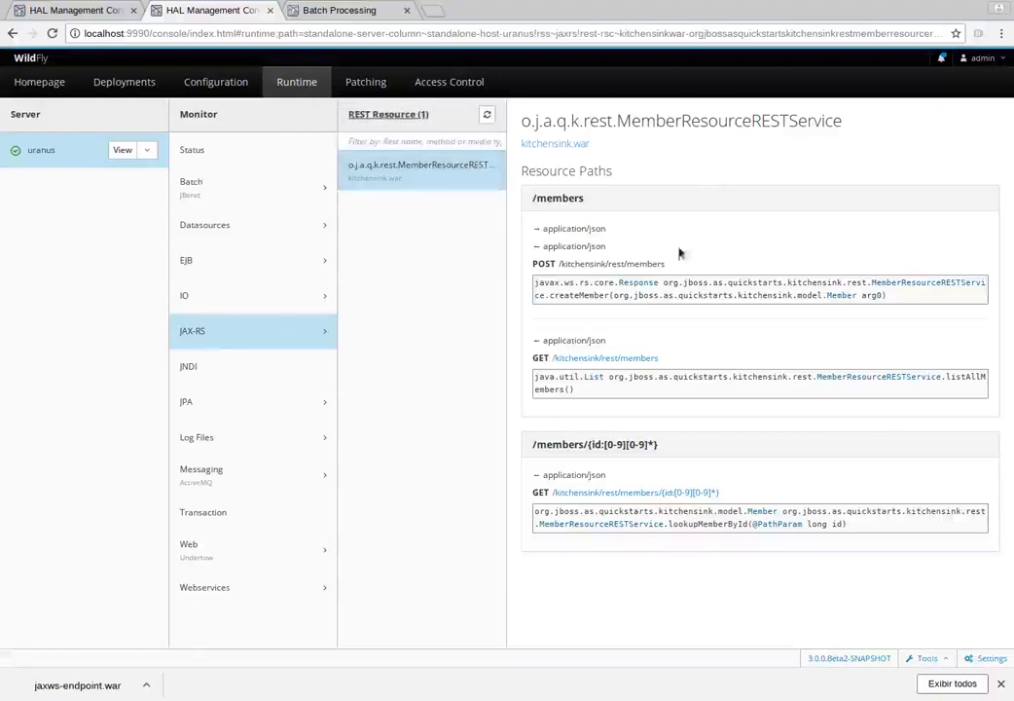
left_click(638, 494)
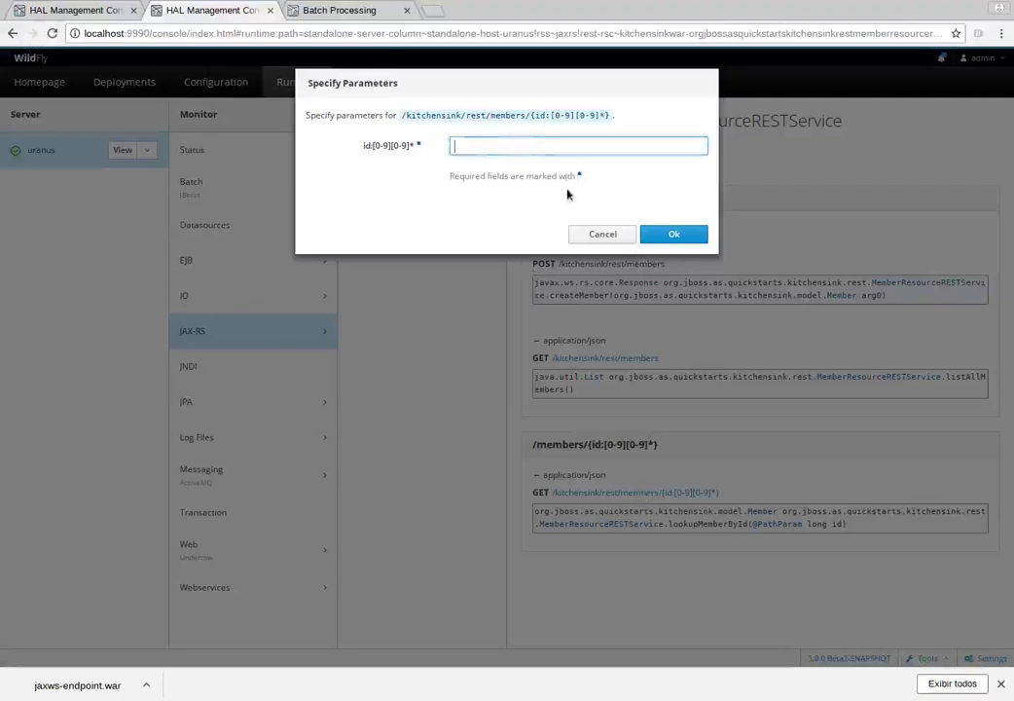
left_click(602, 236)
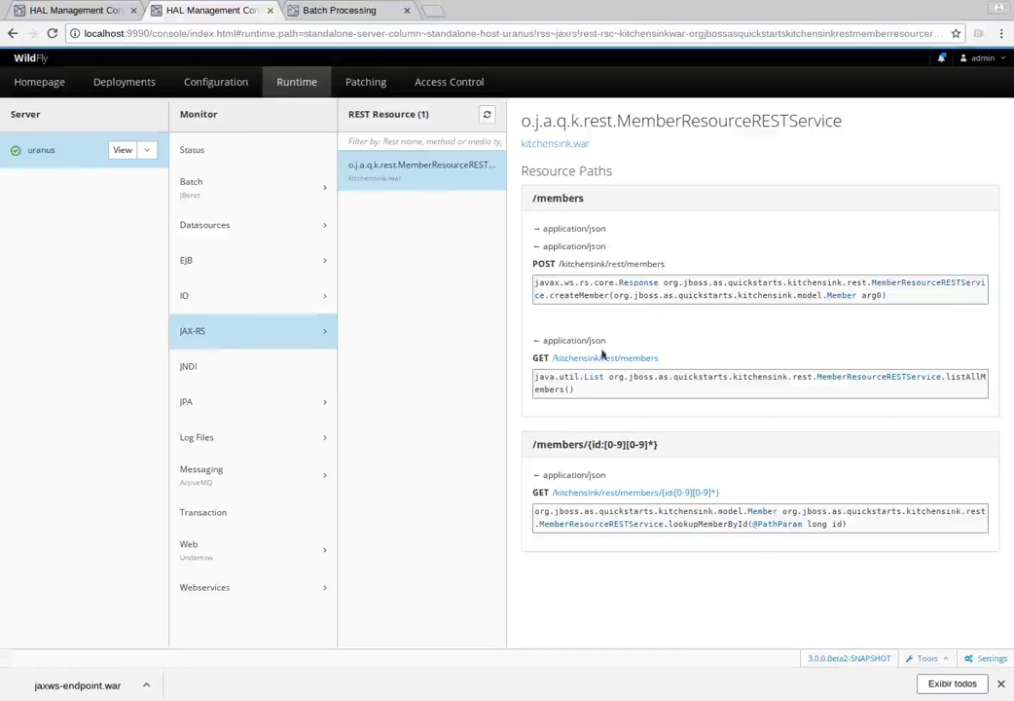
- Inspect the HelloWorldMDBQueue and HelloWorldMDBTopic destinations on the default messaging server, and check the queue's message list
left_click(242, 471)
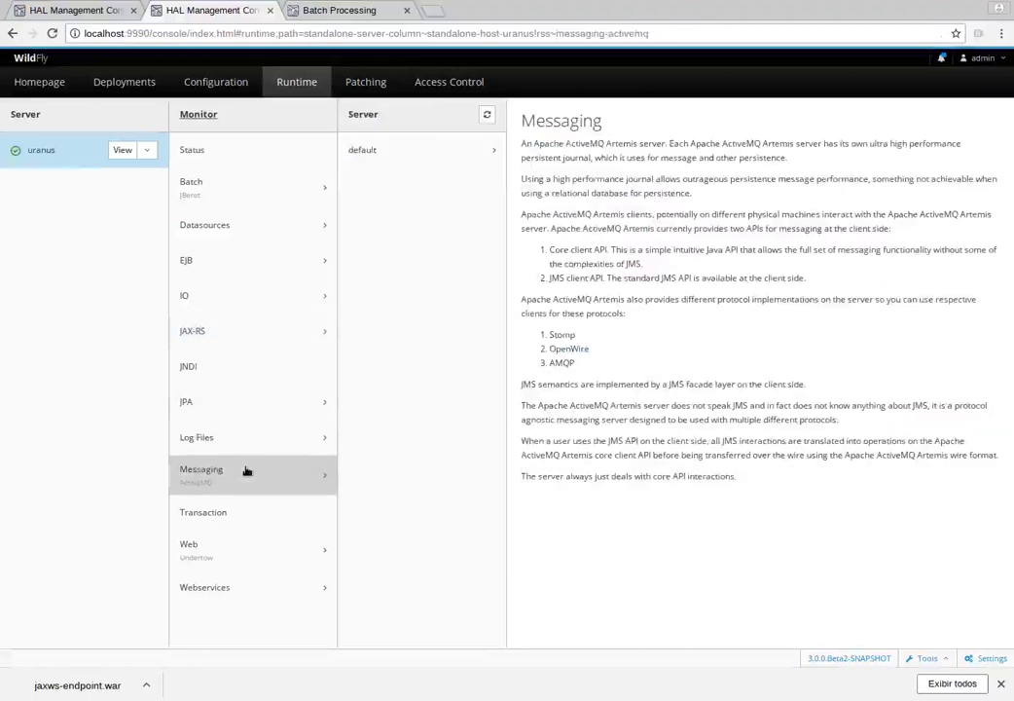
left_click(414, 166)
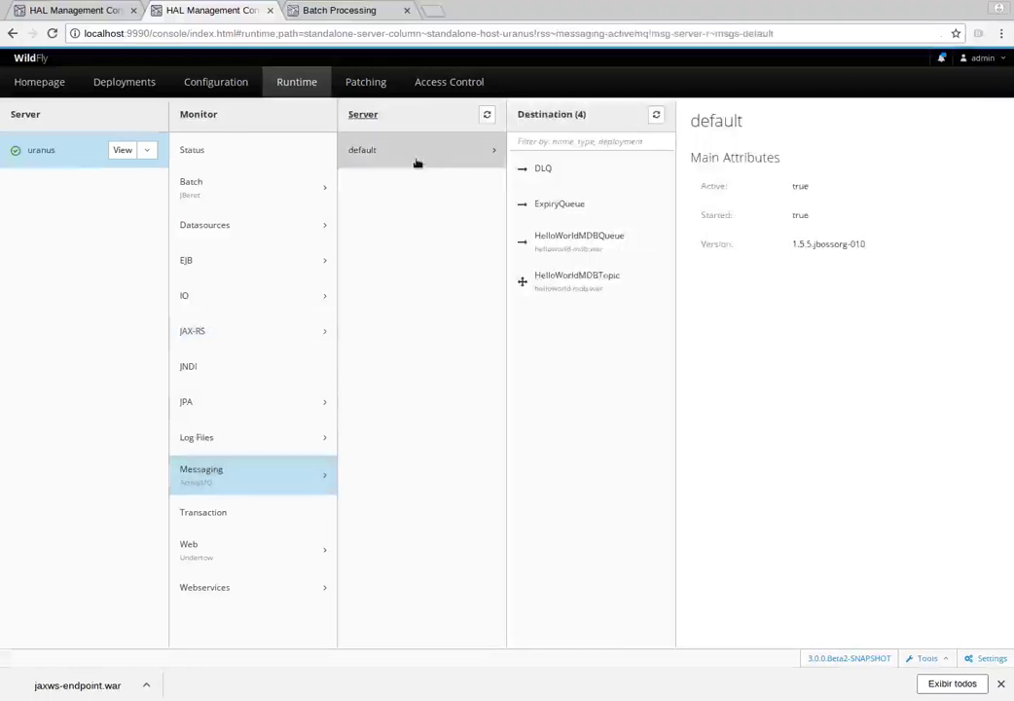
left_click(590, 243)
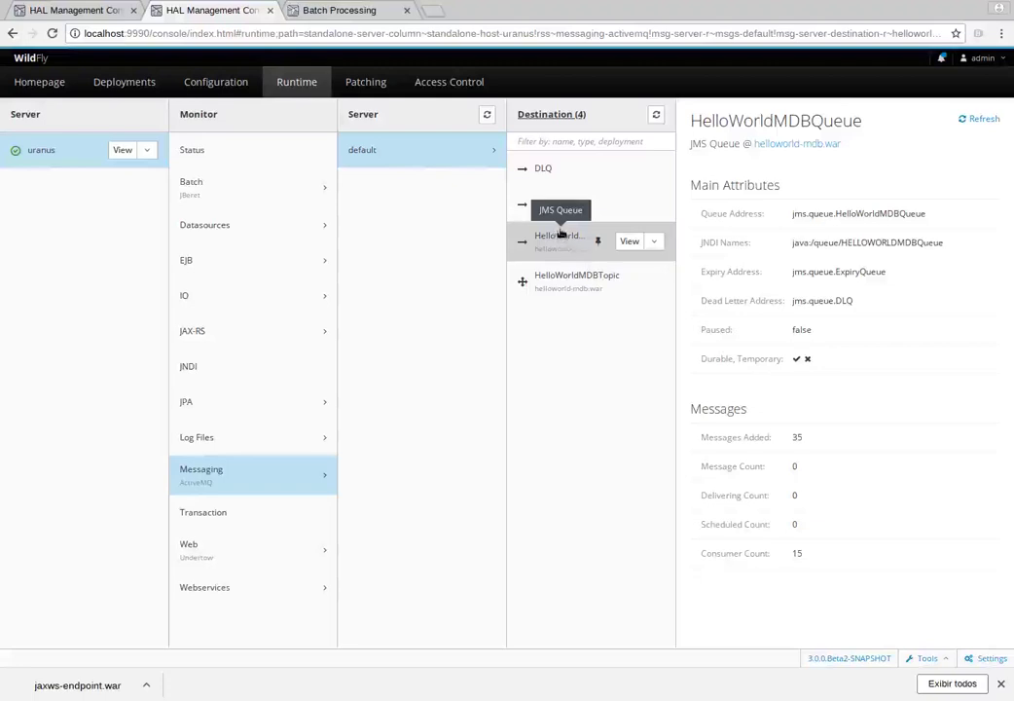
left_click(570, 276)
left_click(574, 243)
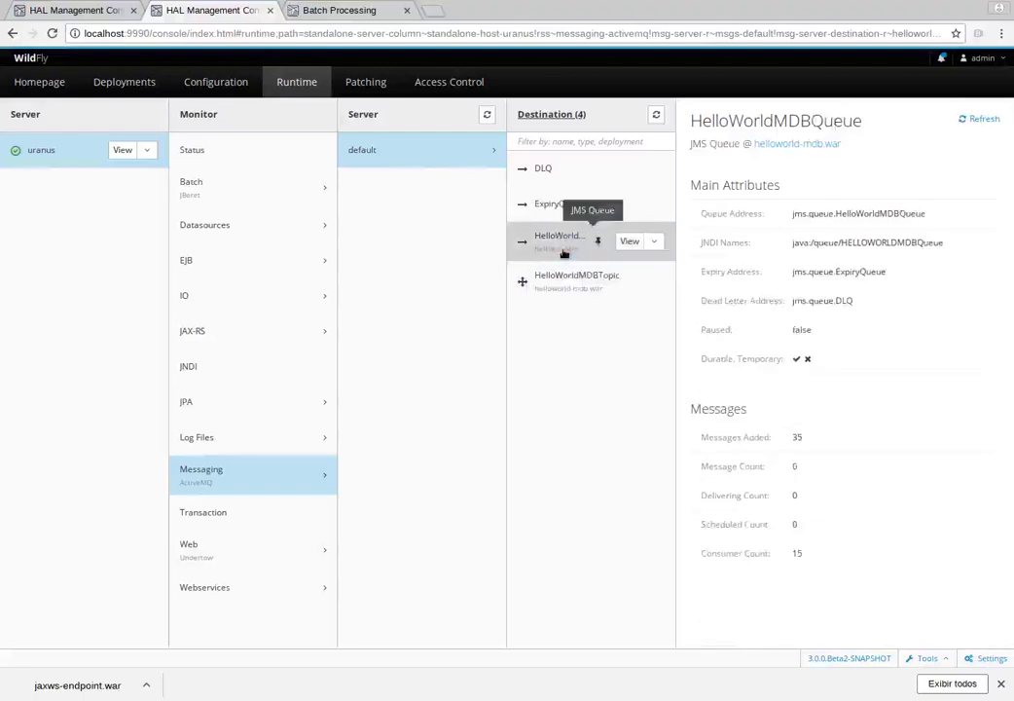
left_click(630, 242)
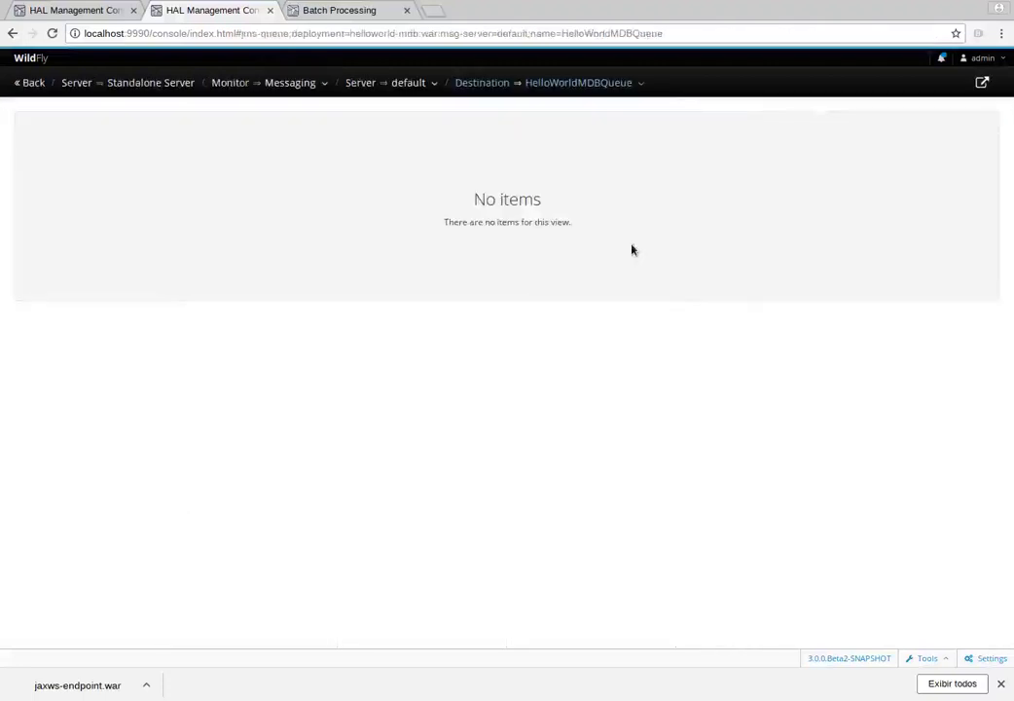
left_click(476, 84)
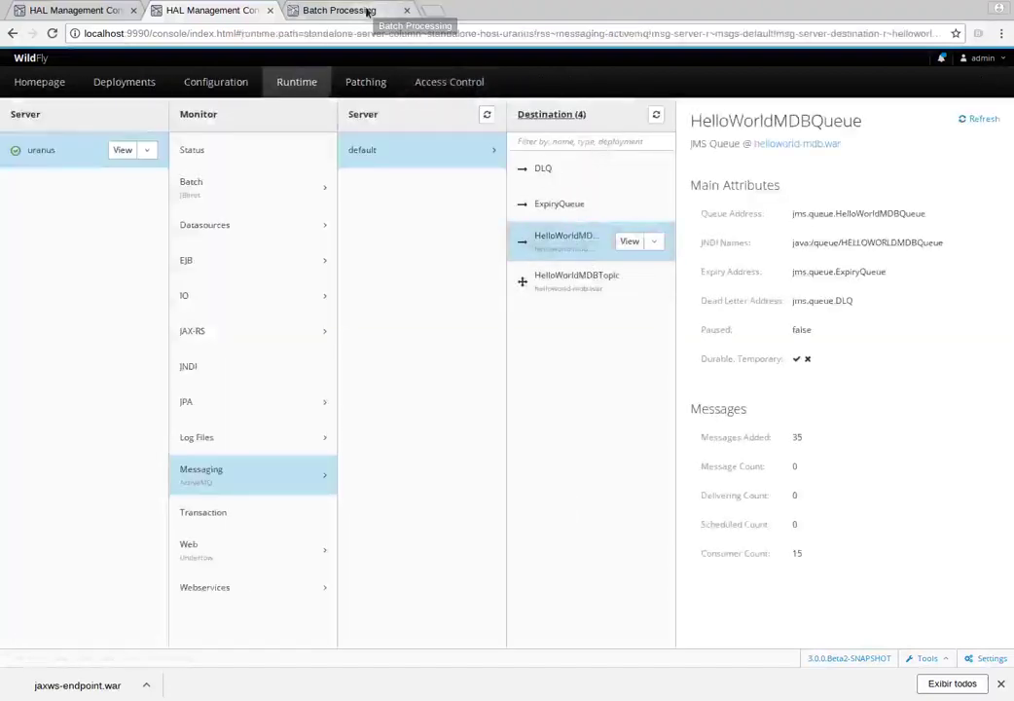
- Send messages to HelloWorldMDBQueue from the helloworld-mdb.war web application, and recheck the queue's statistics and message list in the console
left_click(798, 146)
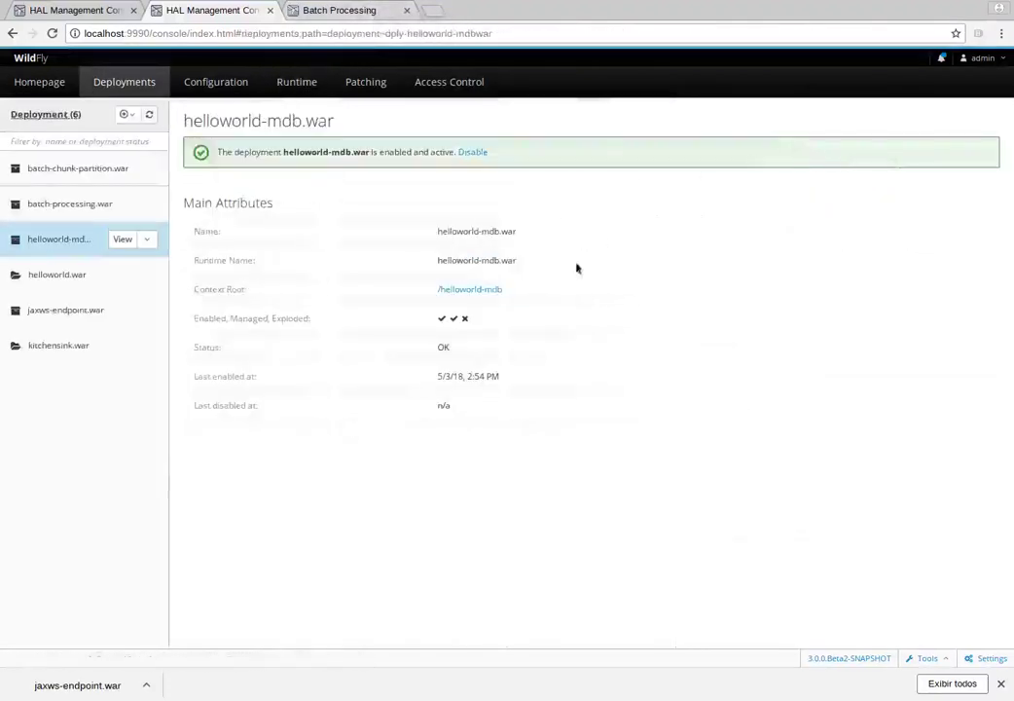
left_click(492, 289)
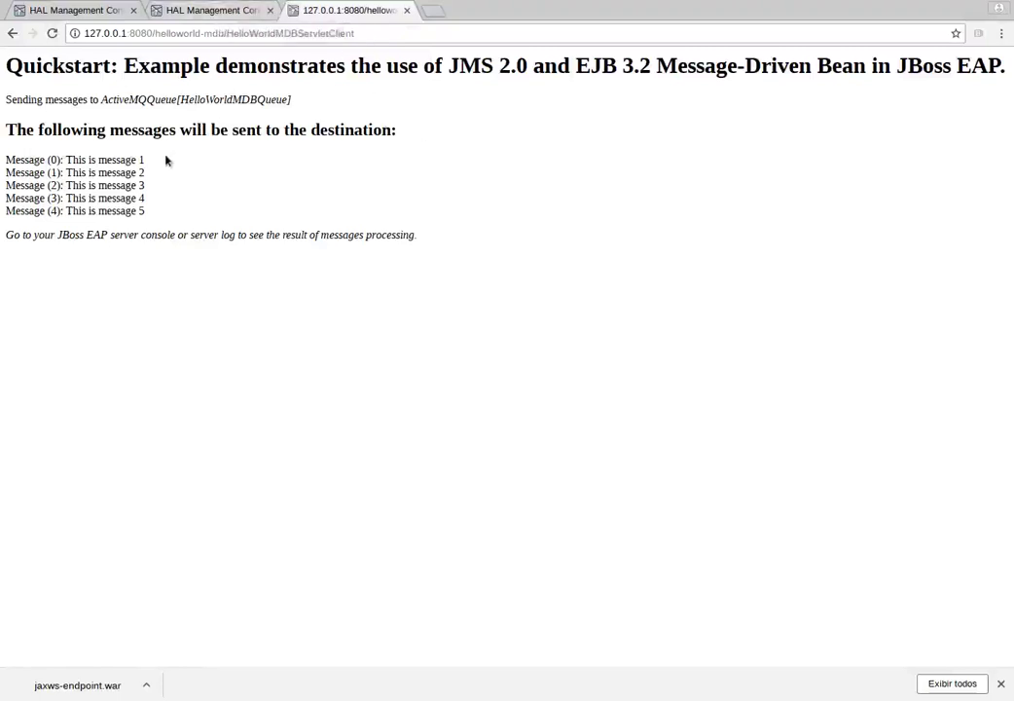
left_click(190, 12)
left_click(296, 82)
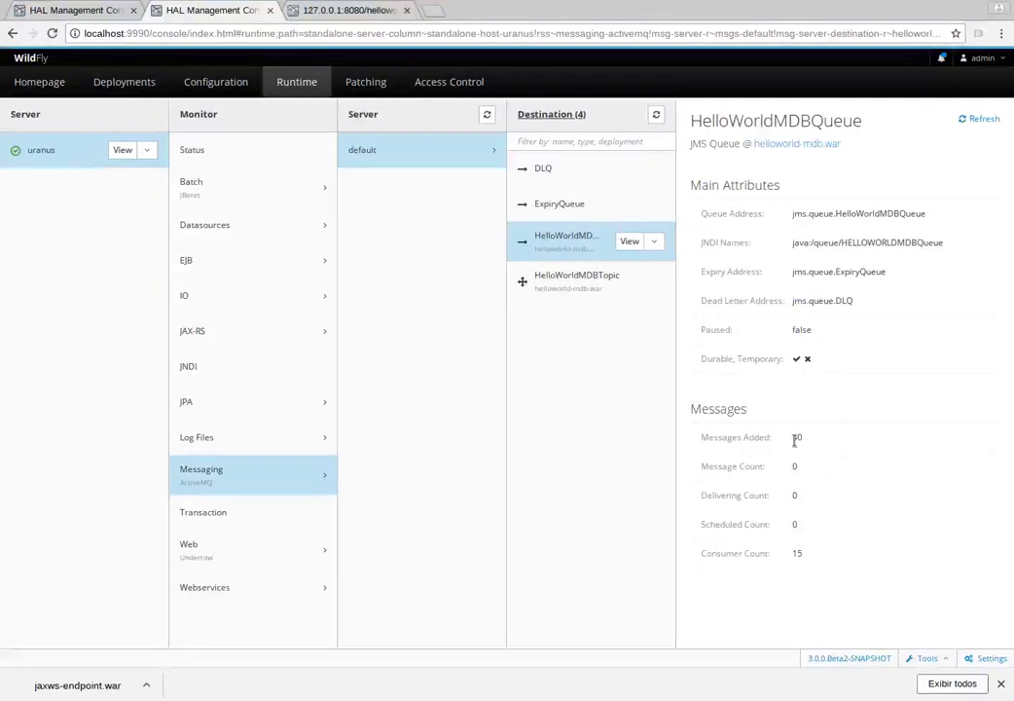
left_click(632, 243)
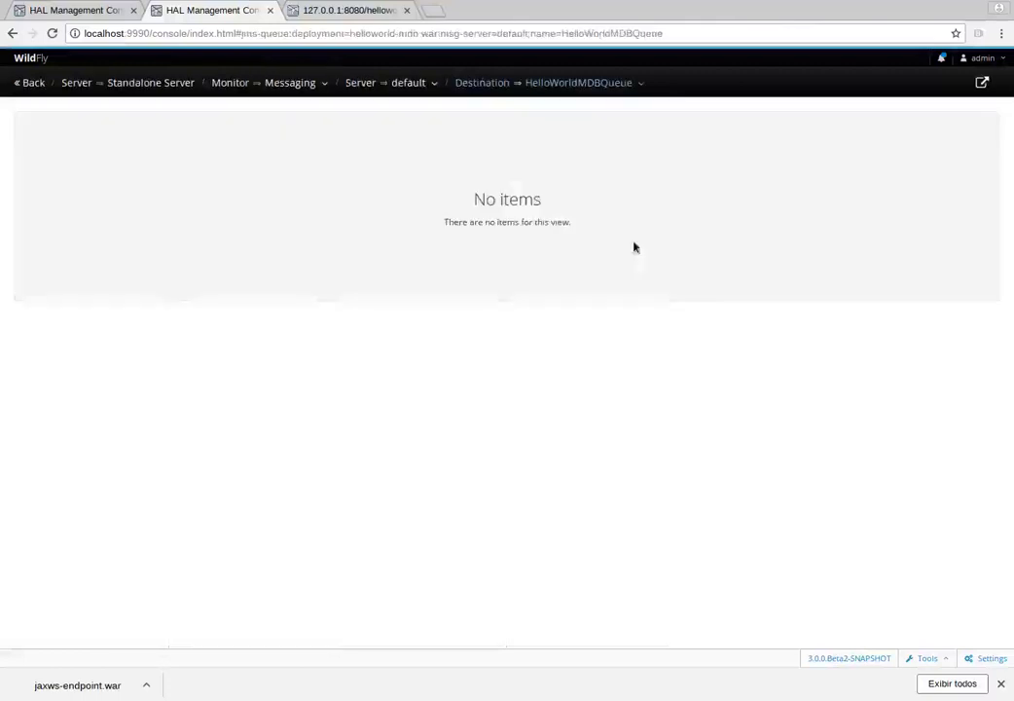
left_click(491, 86)
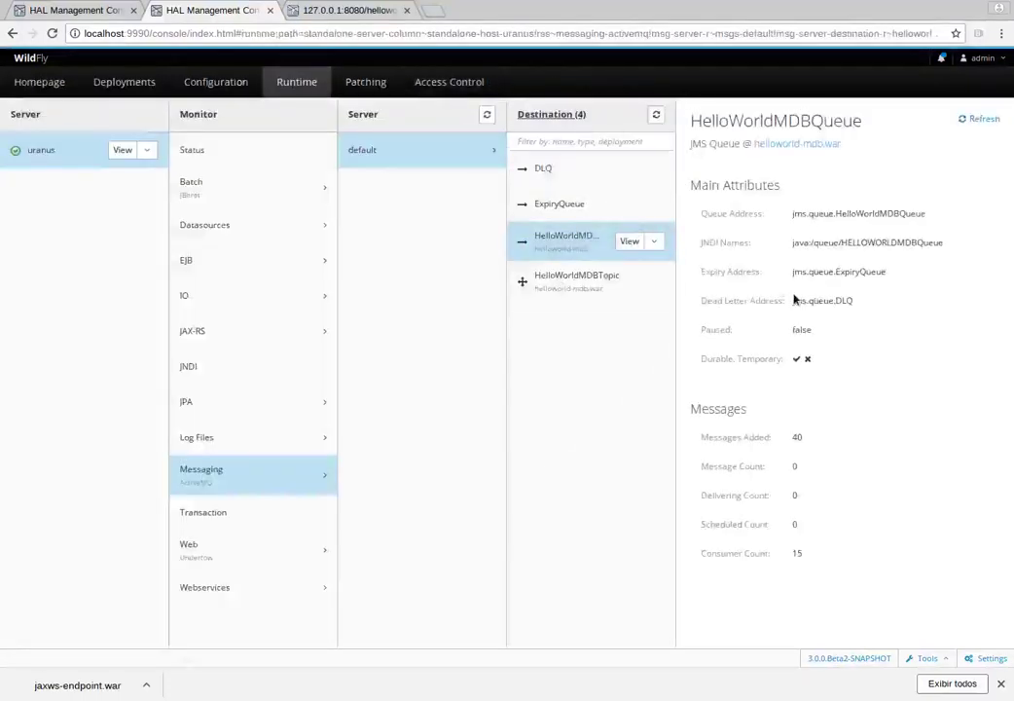
- Pause HelloWorldMDBQueue and resend messages to it from the helloworld-mdb client page
left_click(654, 242)
left_click(640, 262)
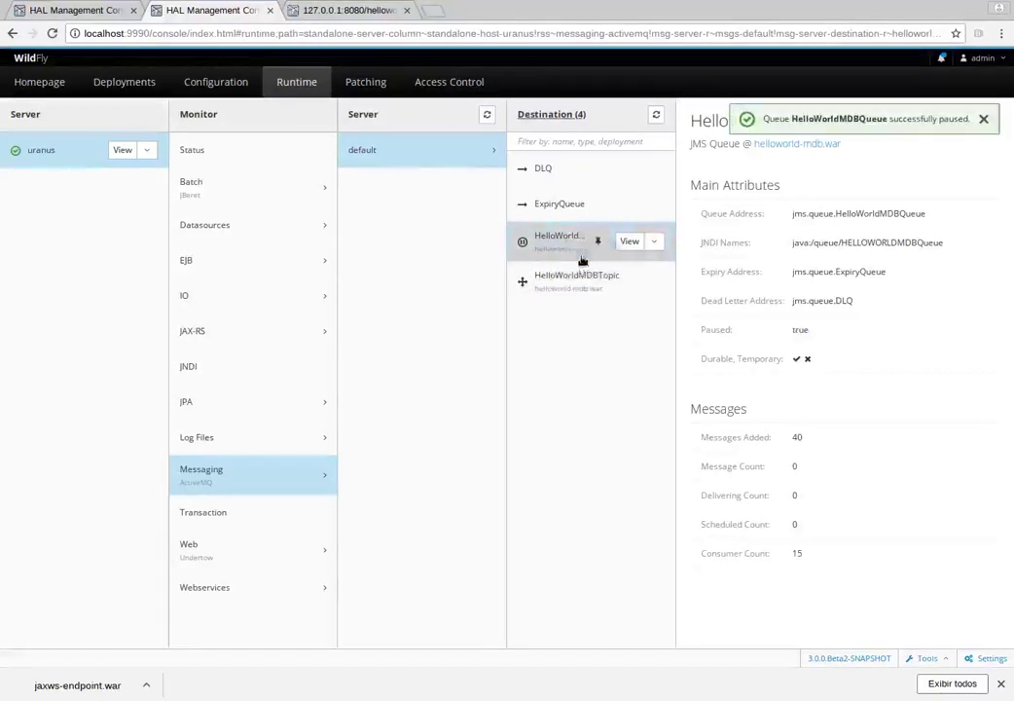
left_click(331, 12)
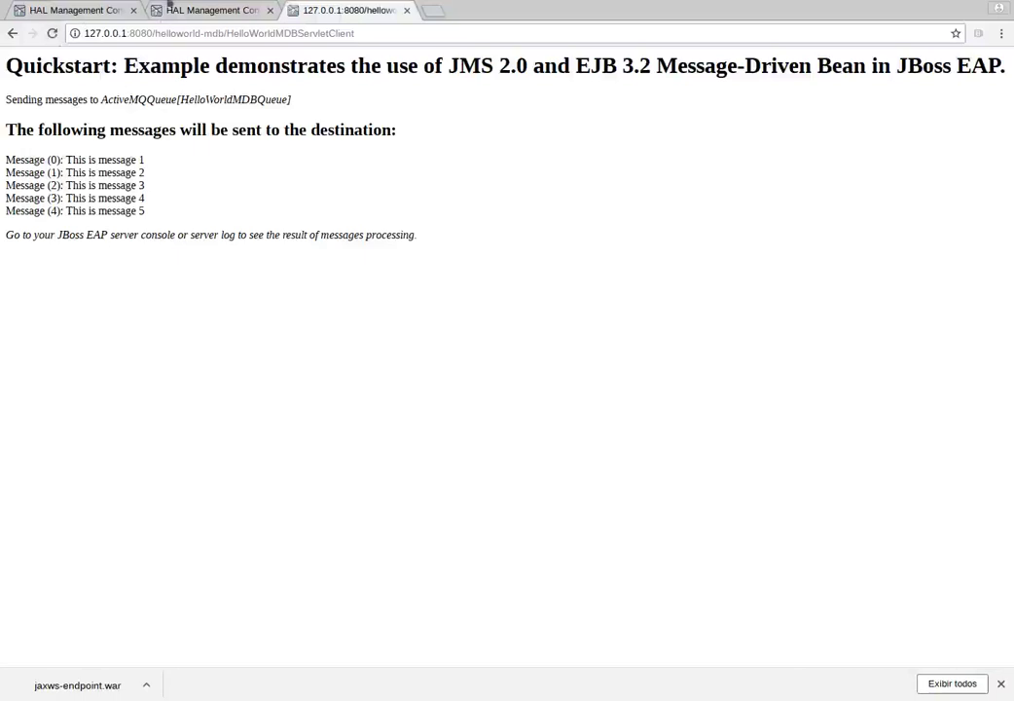
left_click(180, 10)
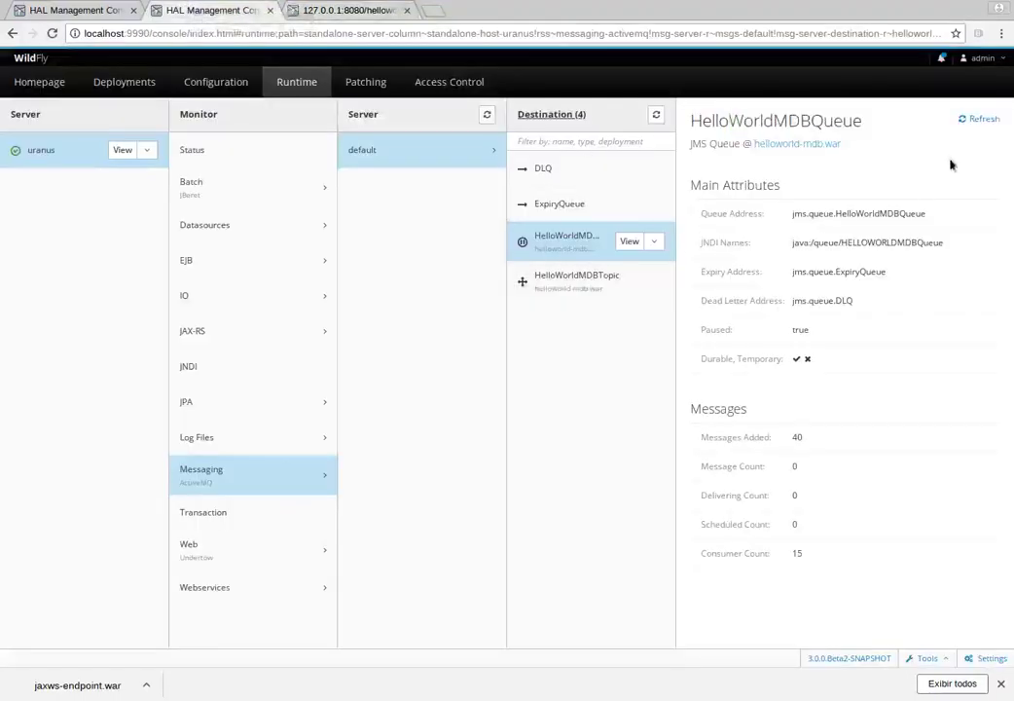
- List the messages held in HelloWorldMDBQueue, view the operations offered for the first message, and refresh the list
left_click(629, 240)
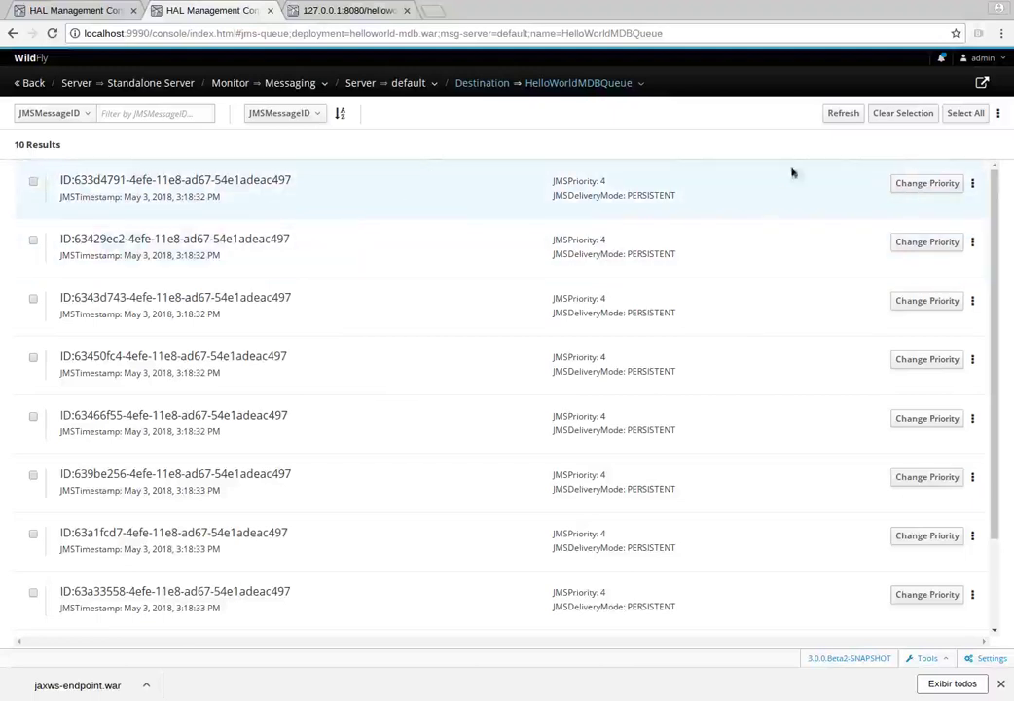
left_click(972, 183)
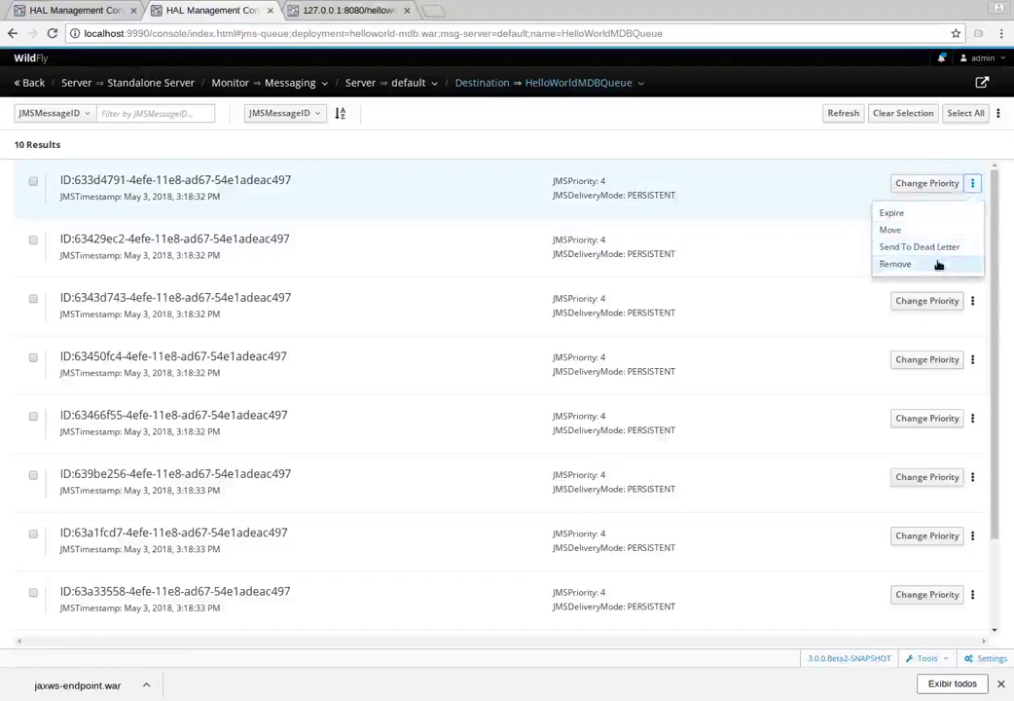
left_click(1008, 152)
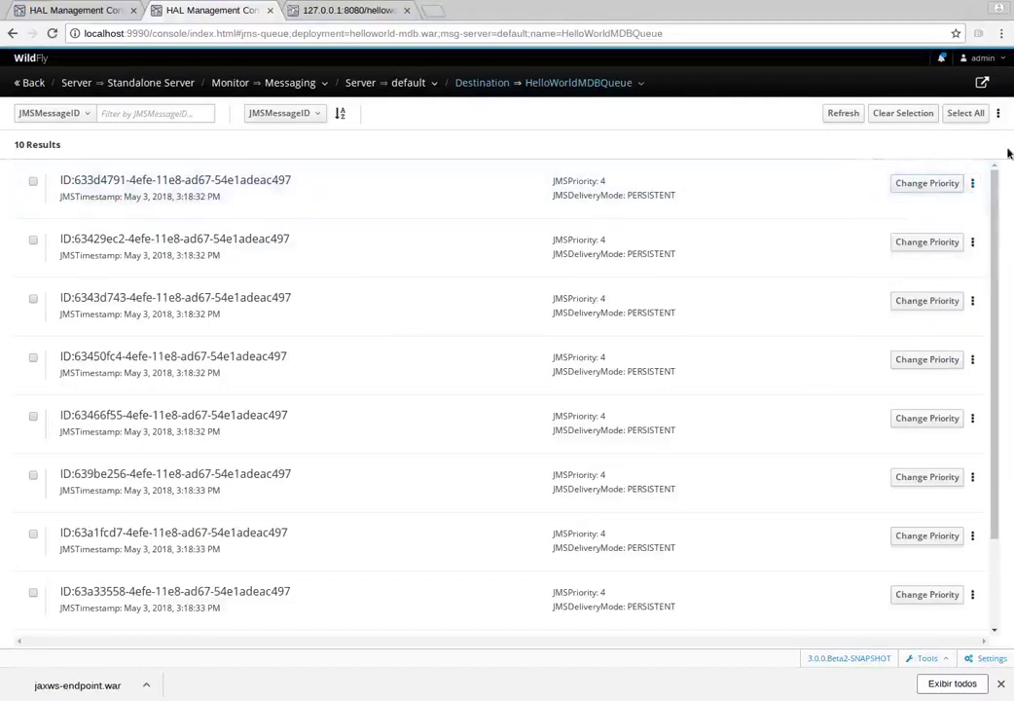
left_click(841, 114)
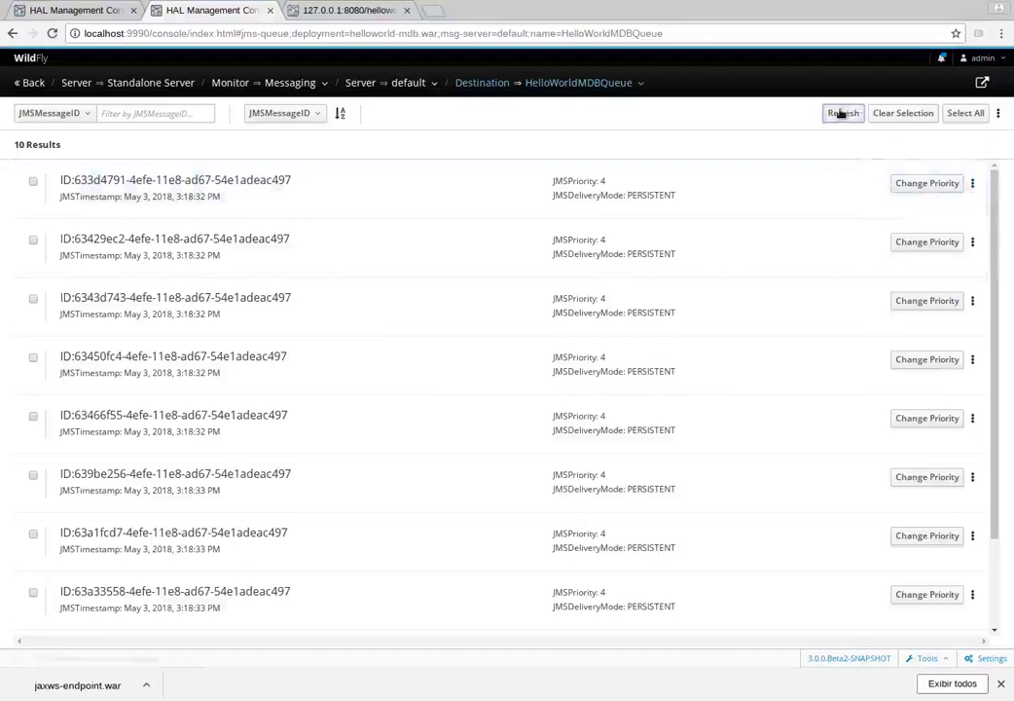
- Expire the first message in HelloWorldMDBQueue, and remove the message that follows it
left_click(973, 184)
left_click(921, 209)
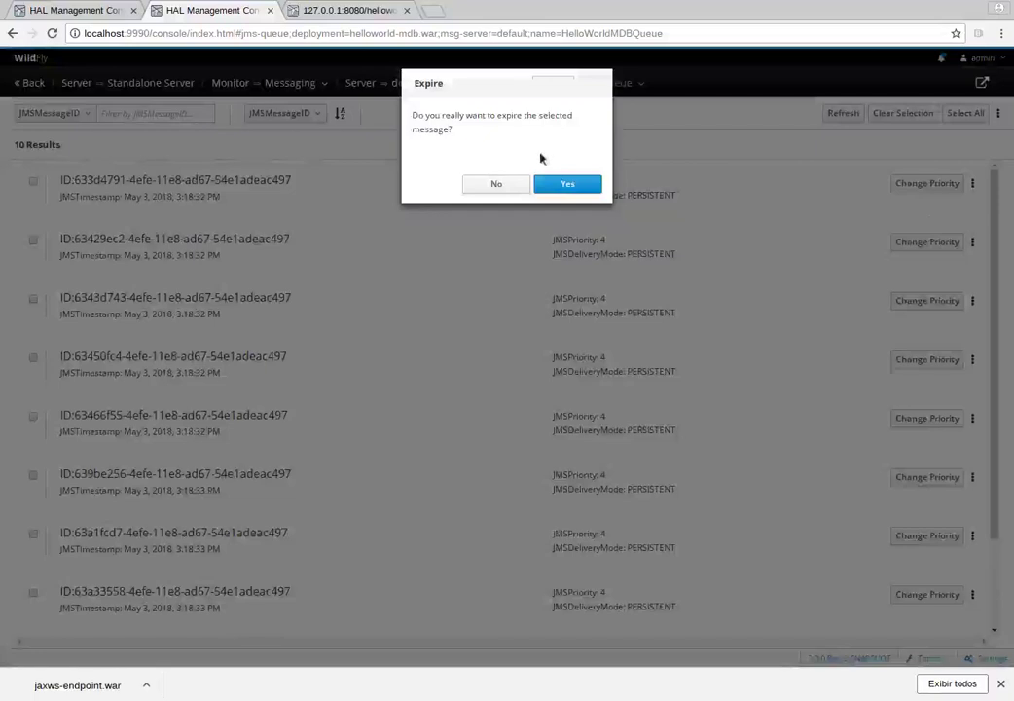
left_click(567, 184)
left_click(973, 184)
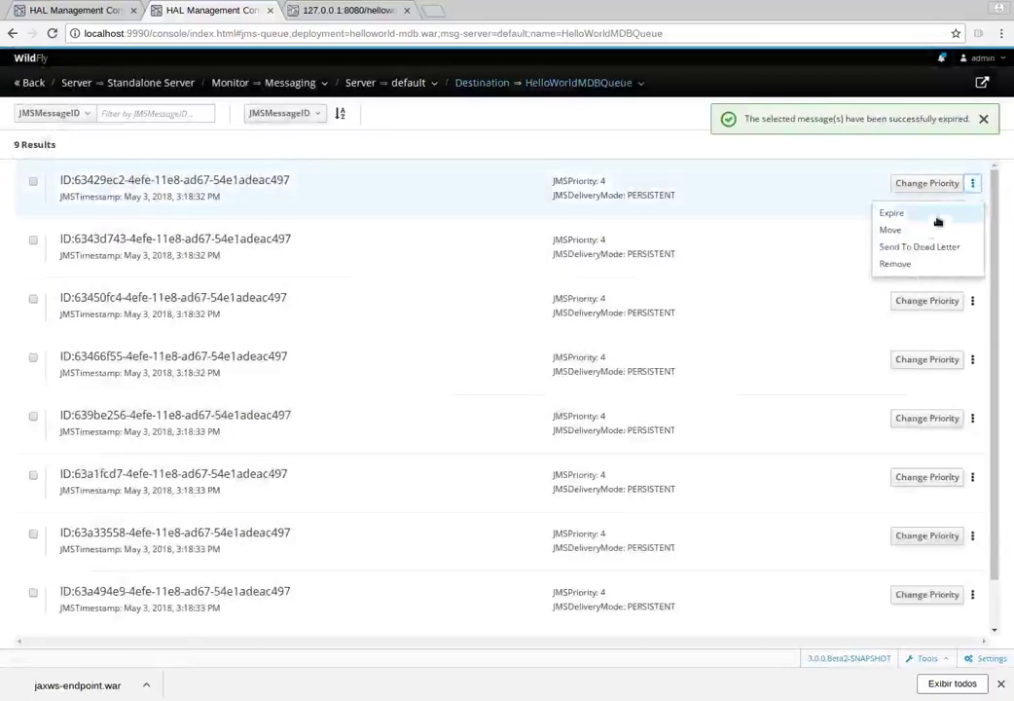
left_click(895, 264)
left_click(567, 184)
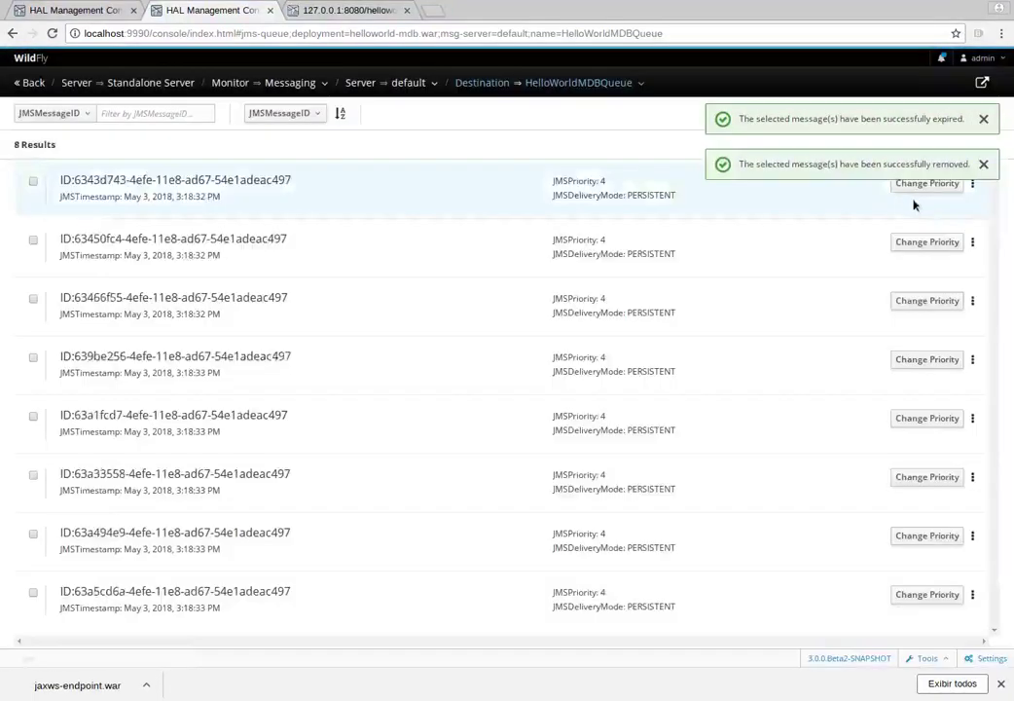
- View the operations offered for the first message remaining in HelloWorldMDBQueue
left_click(972, 184)
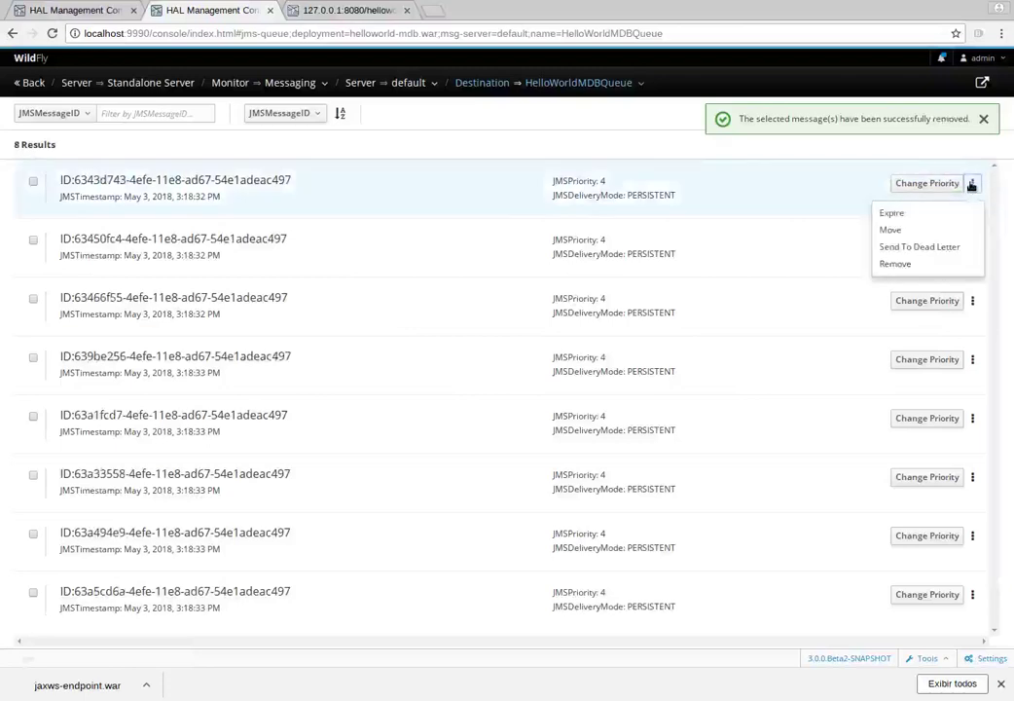
left_click(972, 184)
left_click(972, 184)
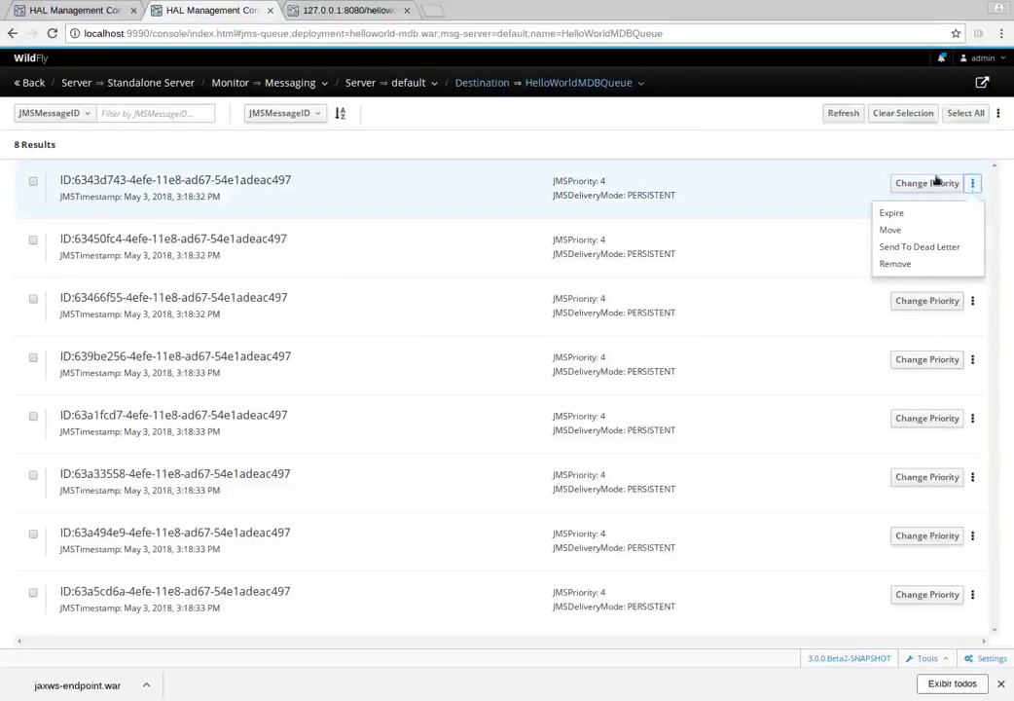
left_click(972, 184)
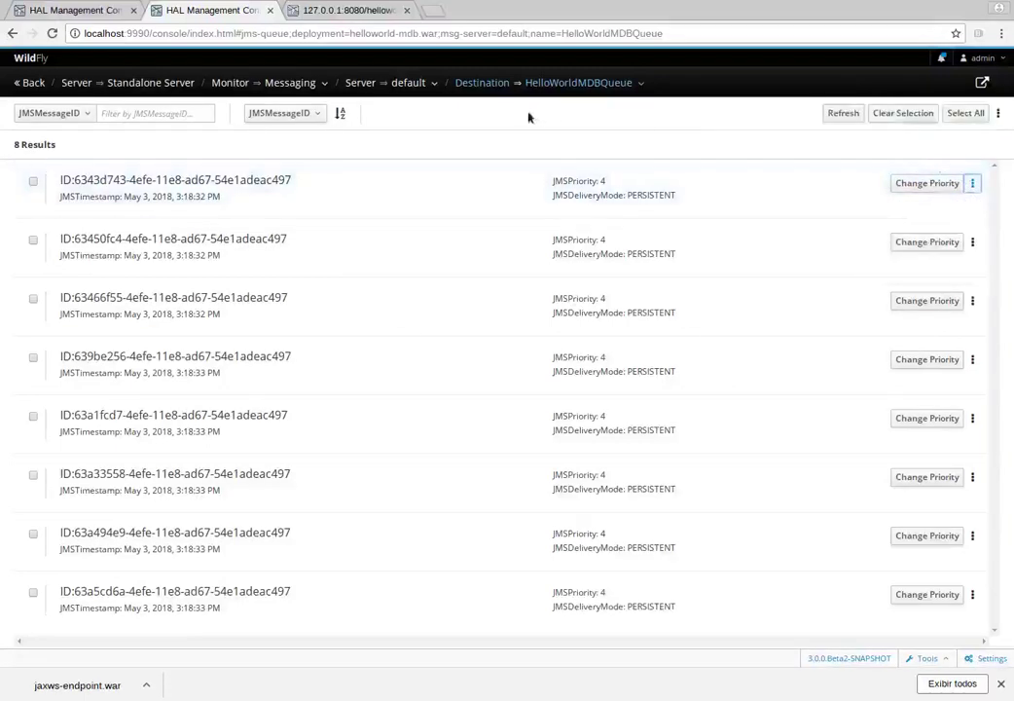
- Return to the messaging destinations, resume HelloWorldMDBQueue, and recheck its message list
left_click(32, 84)
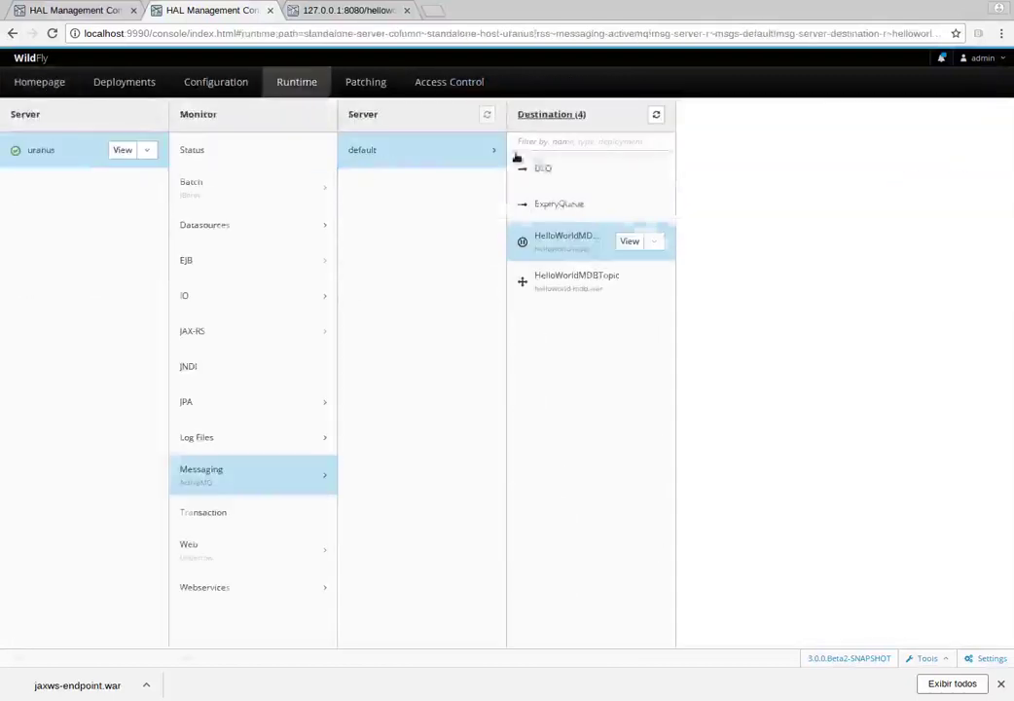
left_click(654, 243)
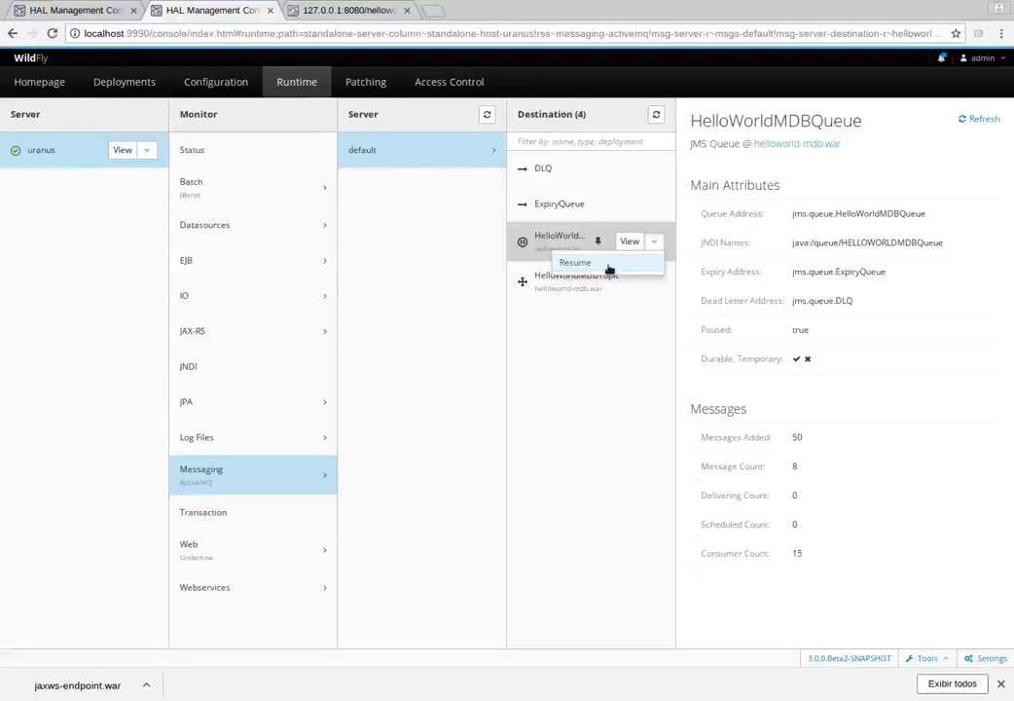
left_click(609, 267)
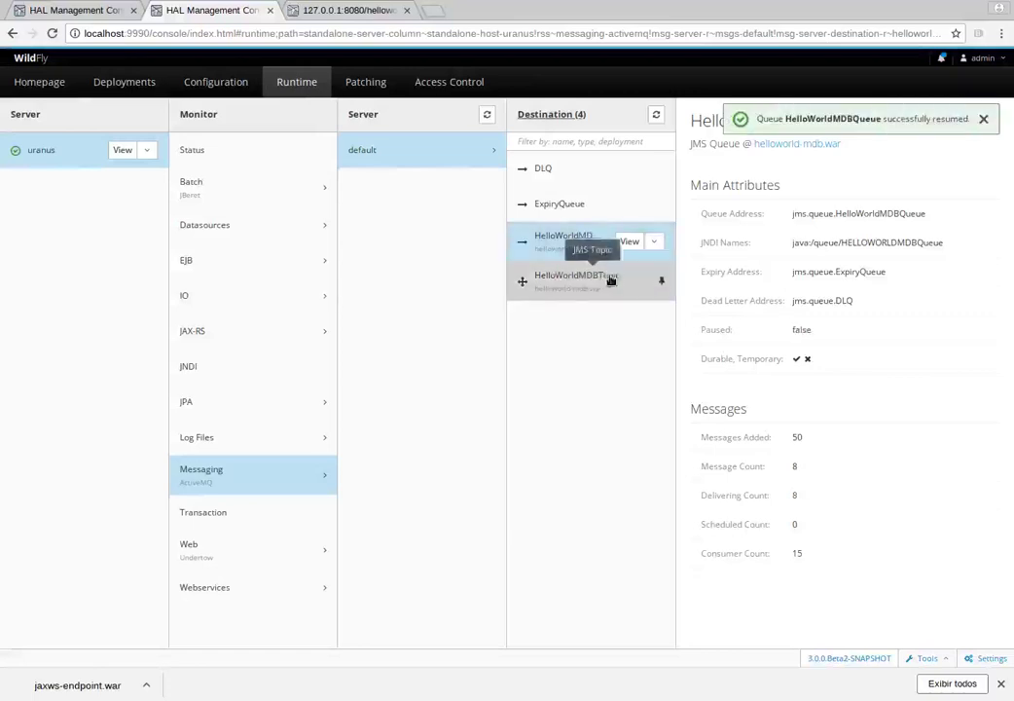
left_click(630, 242)
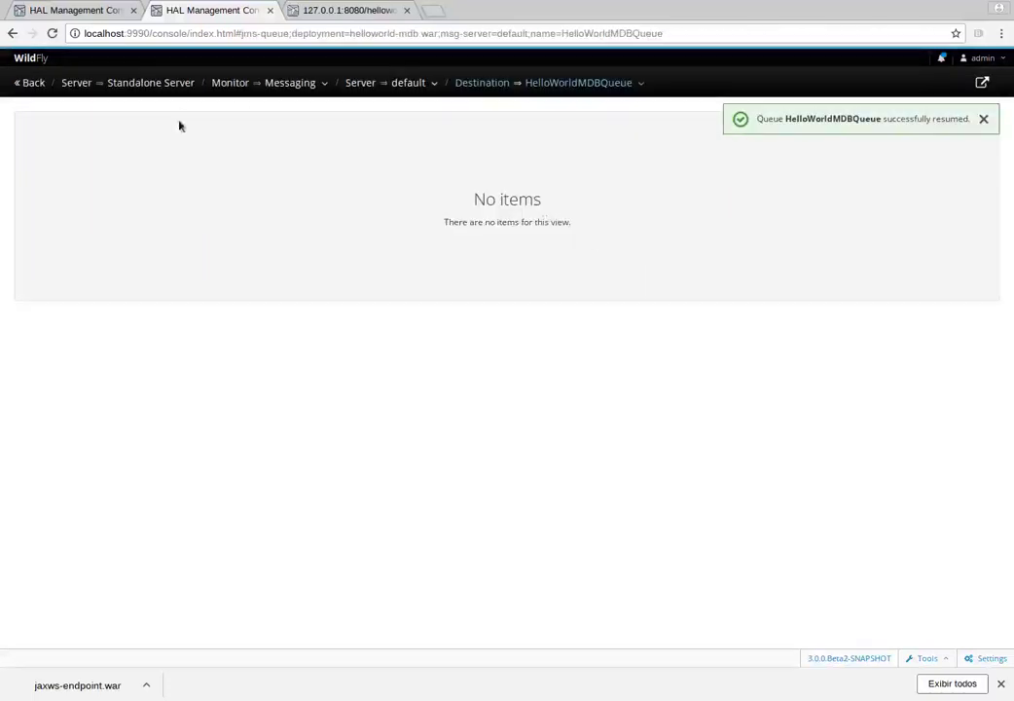
left_click(492, 86)
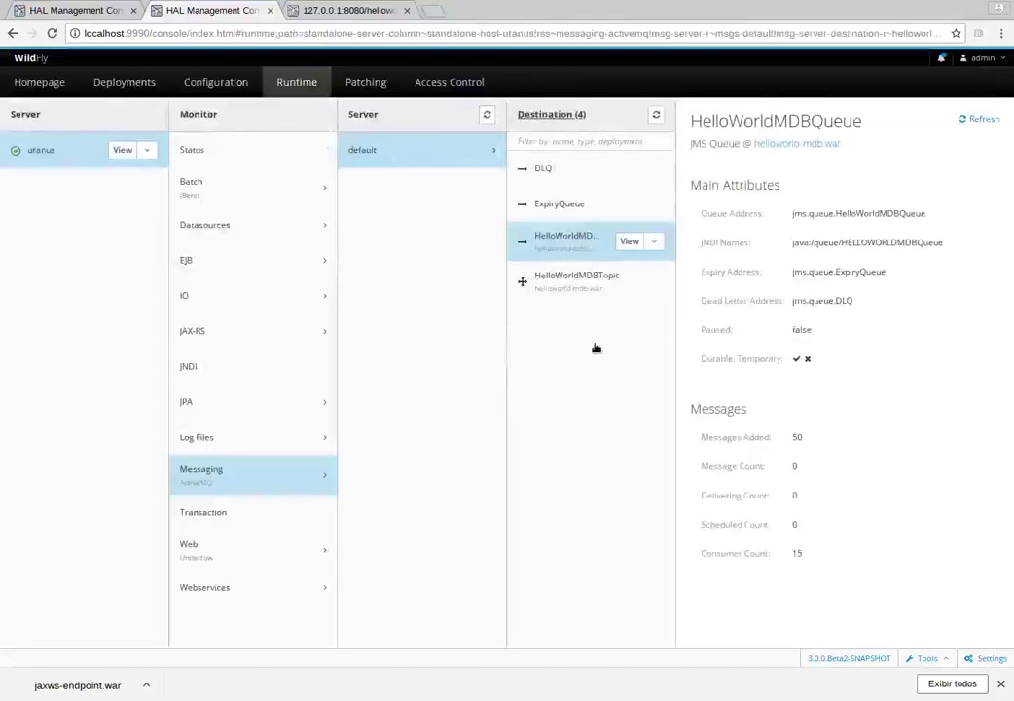
- Enable statistics for the Web (Undertow) subsystem in the runtime monitor
left_click(247, 514)
left_click(198, 560)
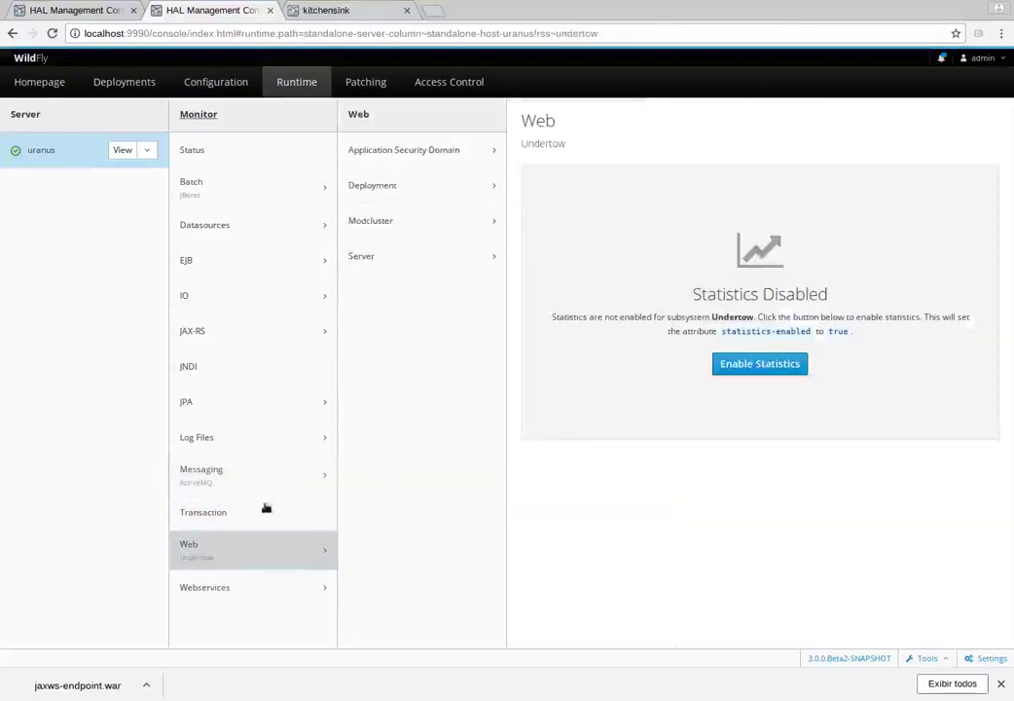
left_click(779, 364)
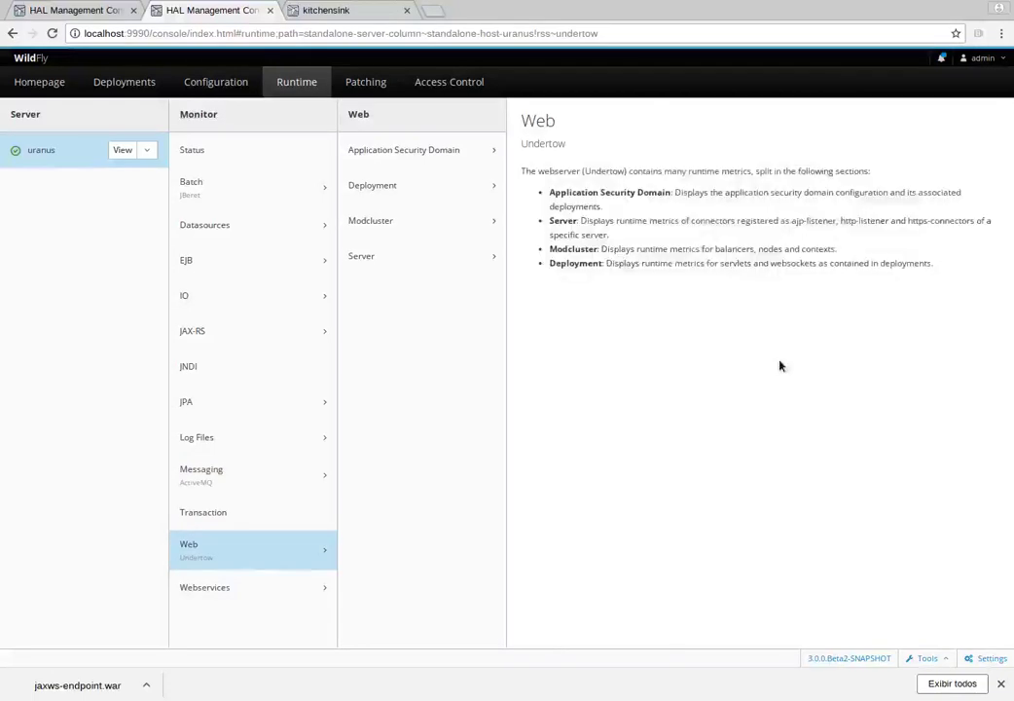
- View the web session metrics of the jaxws-endpoint.war, kitchensink.war and batch-processing.war deployments
left_click(417, 185)
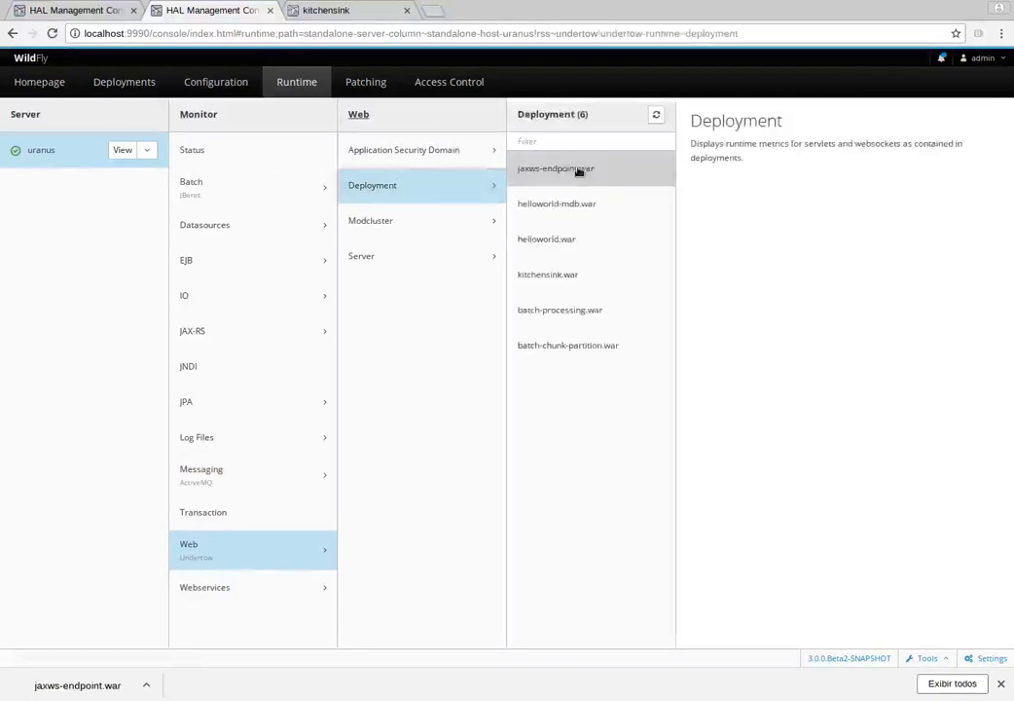
left_click(579, 170)
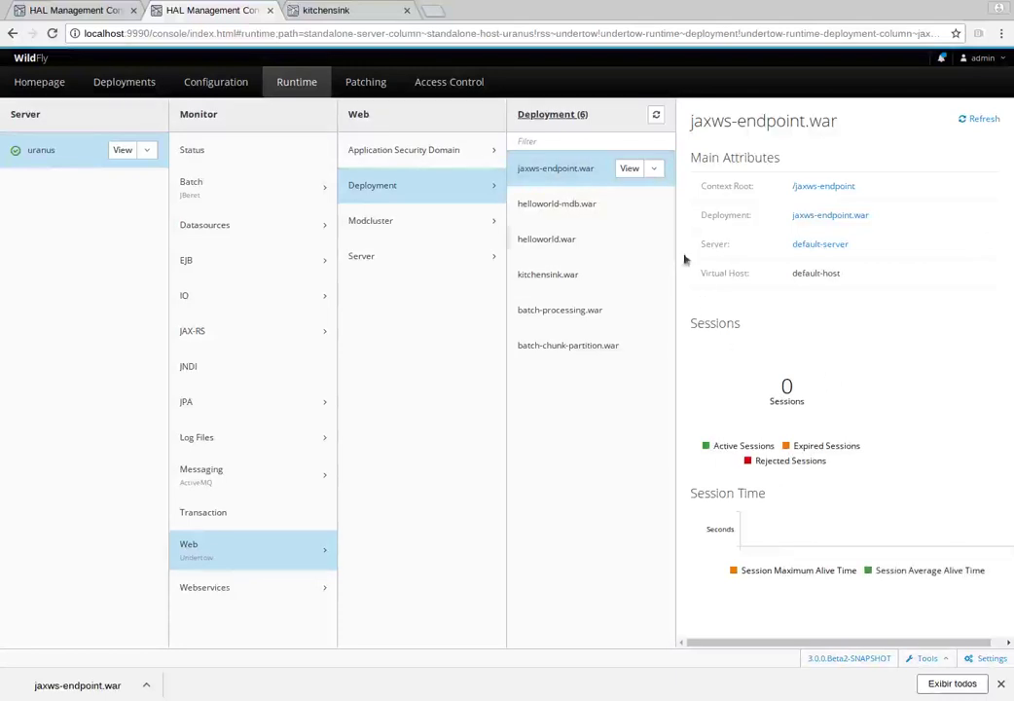
left_click(584, 278)
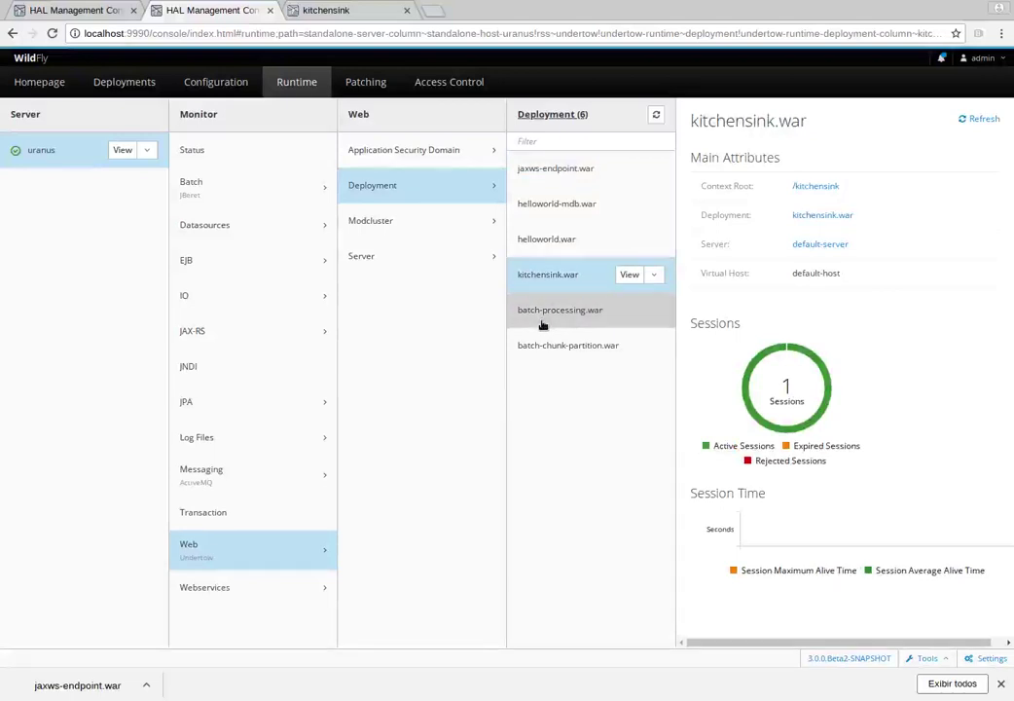
left_click(543, 324)
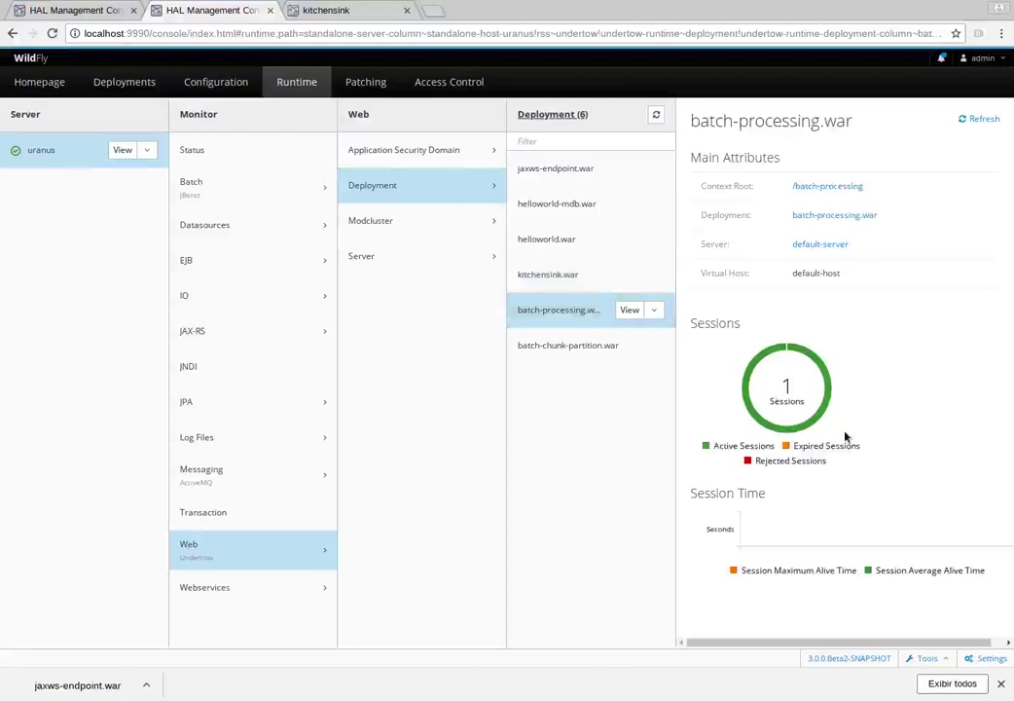
- Enable request statistics for the default HTTP listener of the Undertow default-server
left_click(438, 263)
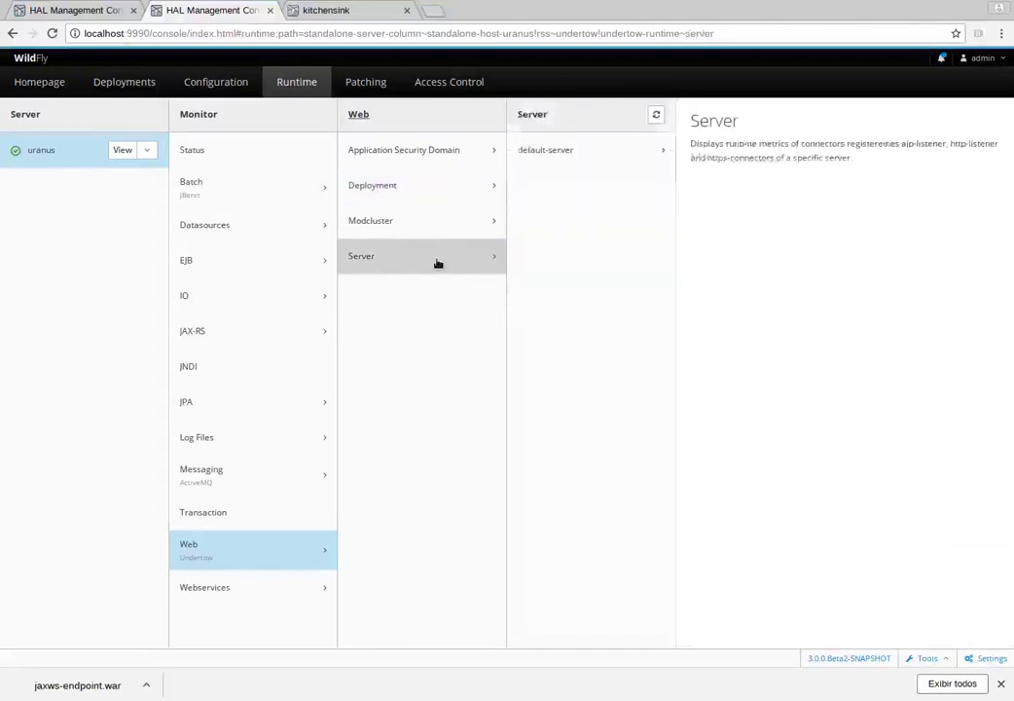
left_click(569, 156)
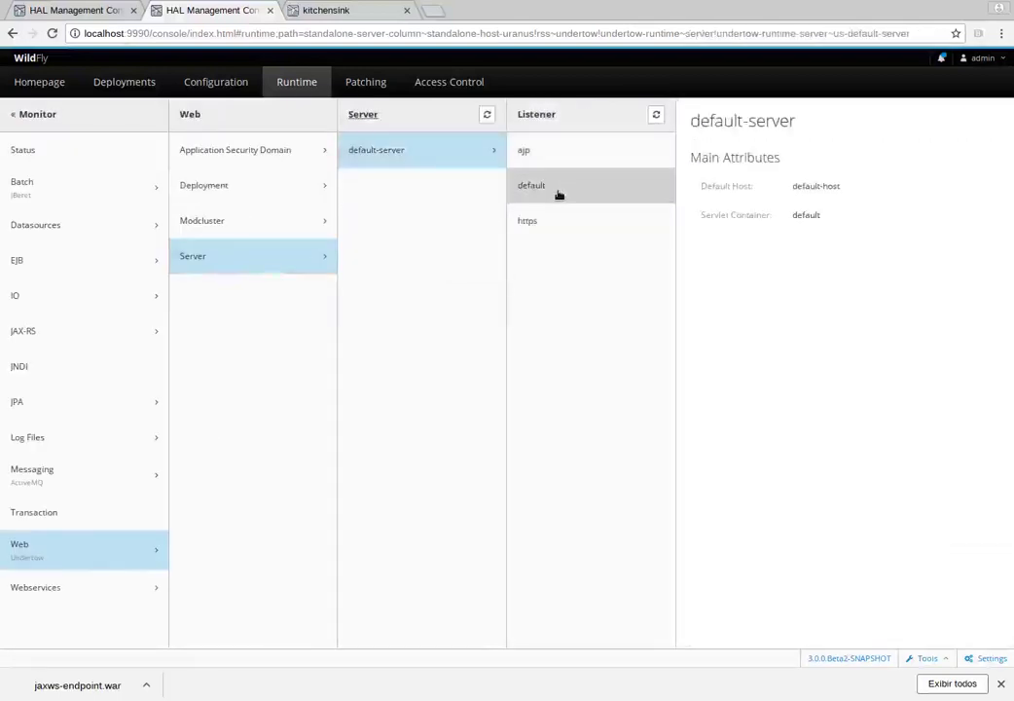
left_click(589, 192)
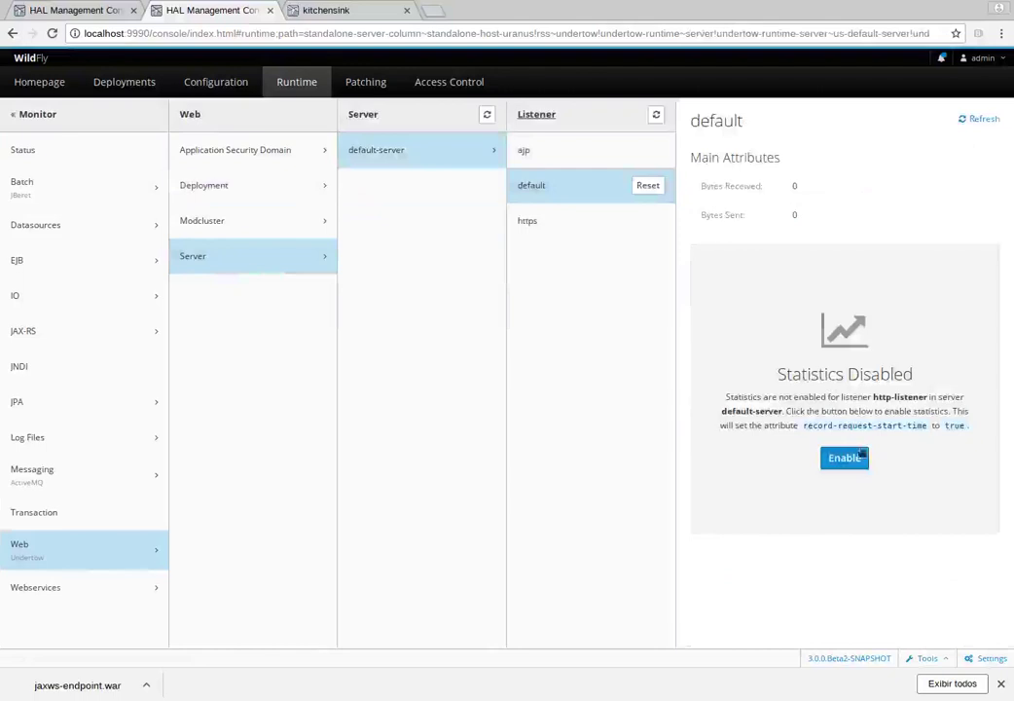
left_click(845, 457)
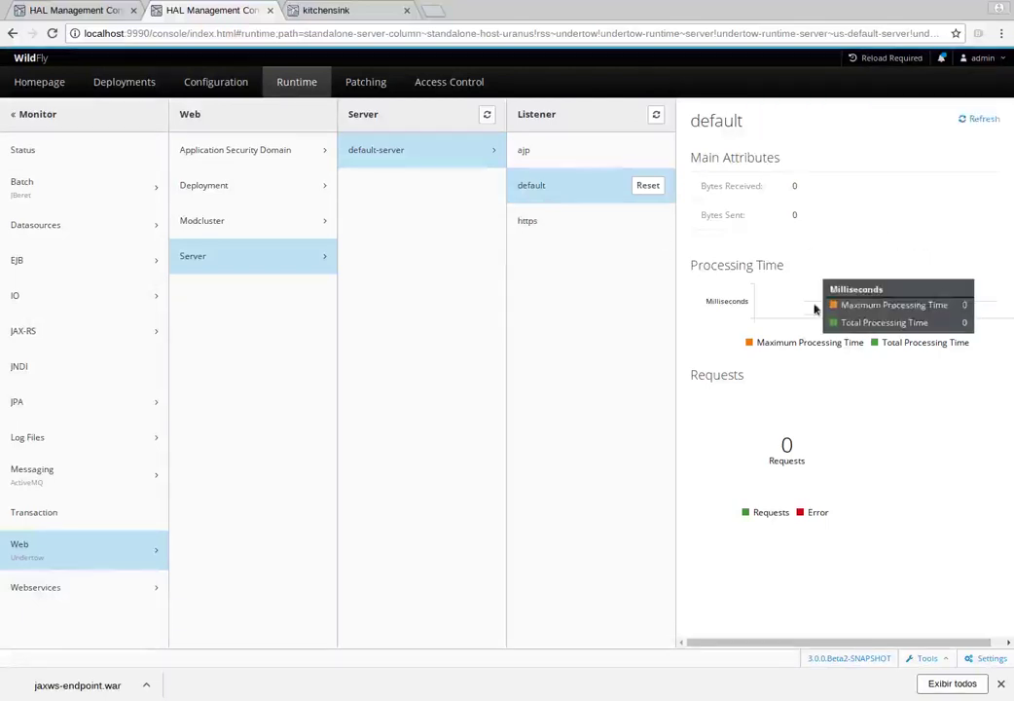
- Reload the kitchensink page twice with form resubmission, and refresh the default listener's statistics in the console
left_click(370, 11)
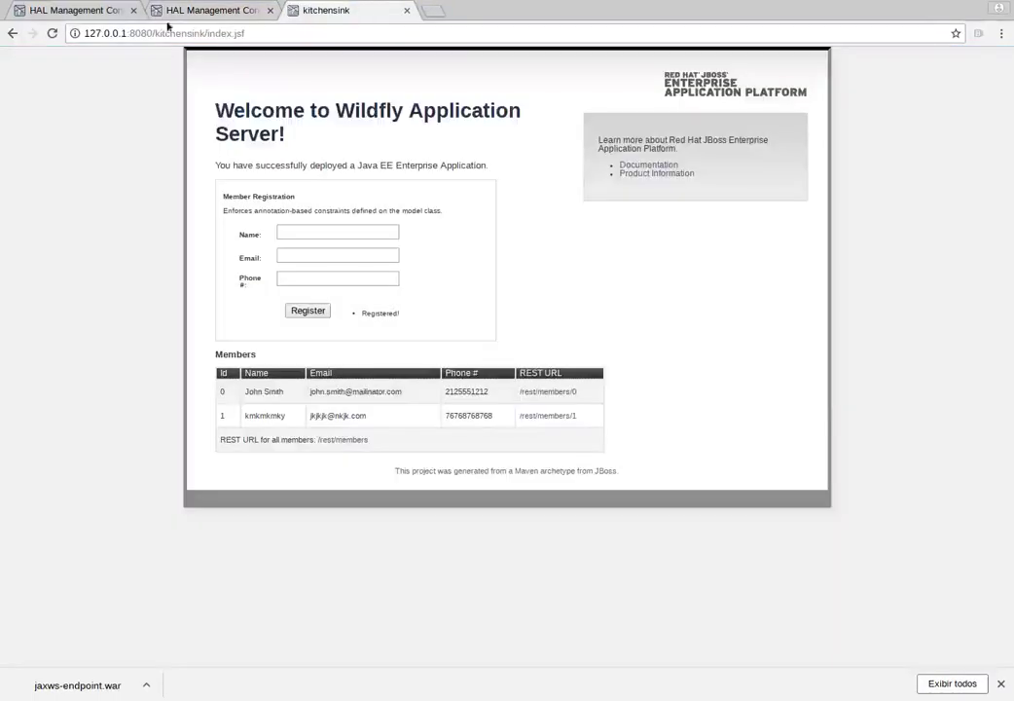
left_click(53, 34)
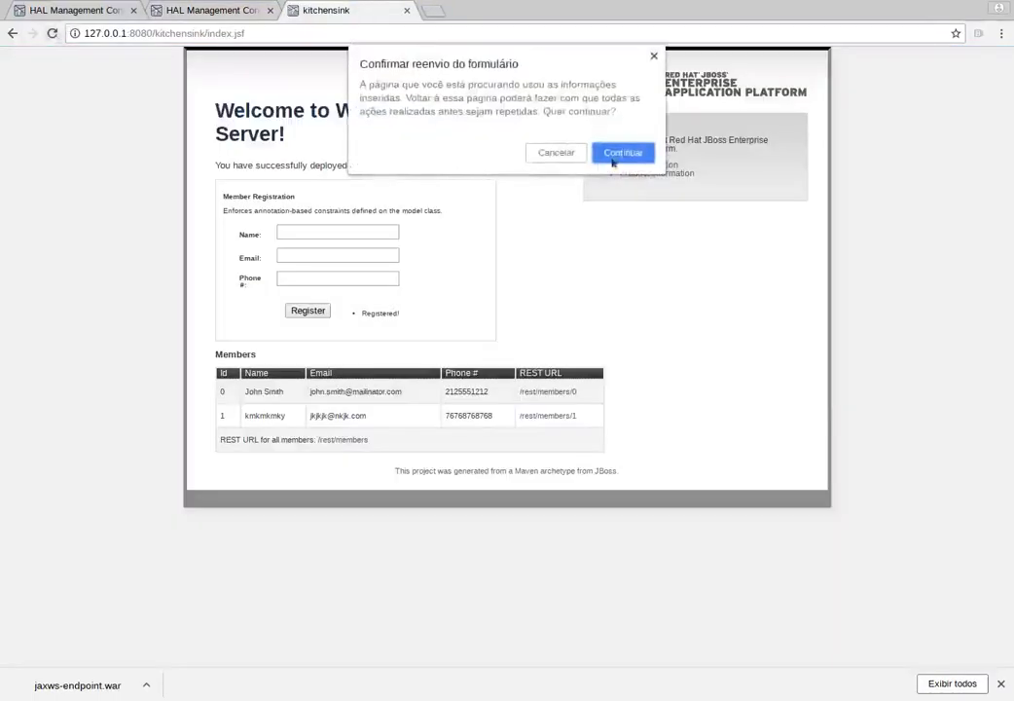
left_click(623, 150)
left_click(52, 34)
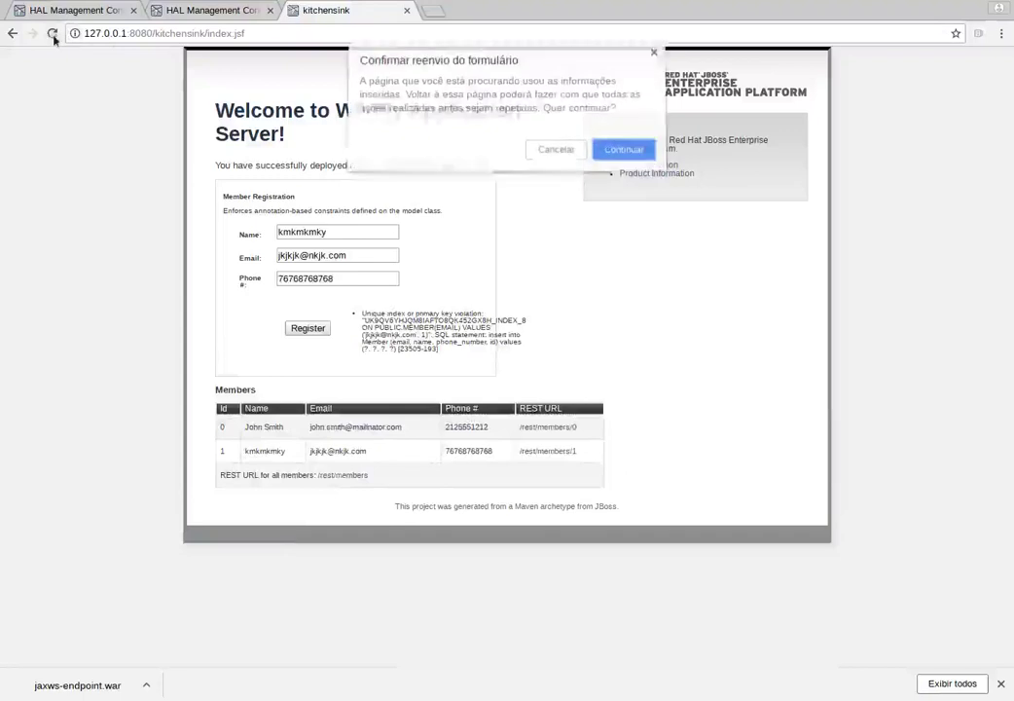
left_click(615, 148)
key("ctrl+shift+Tab")
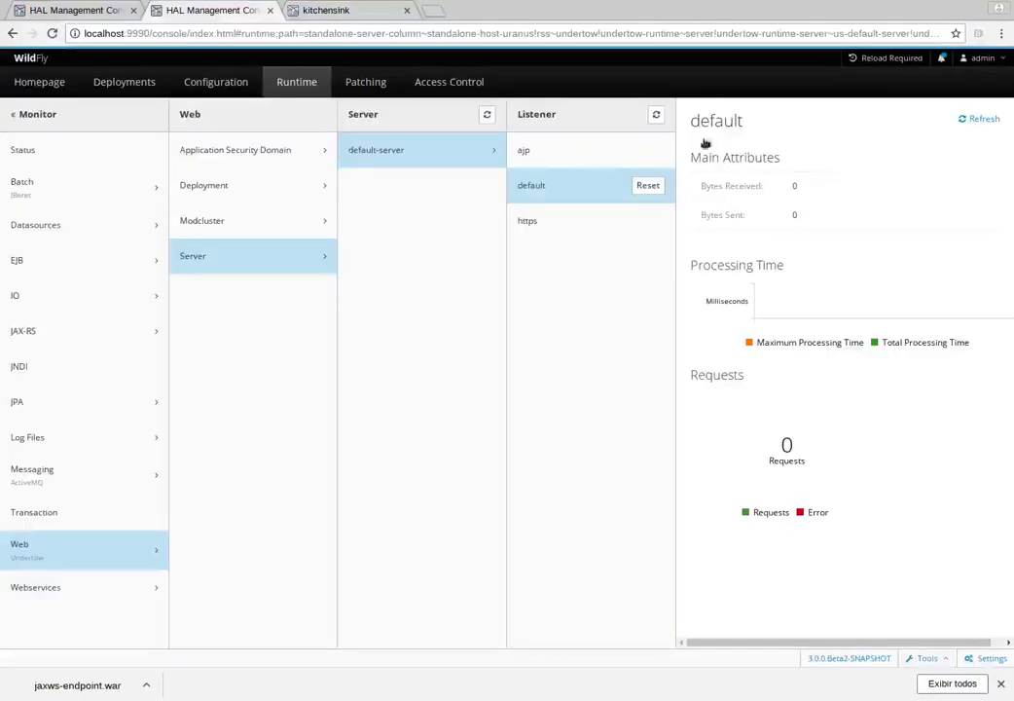
left_click(981, 119)
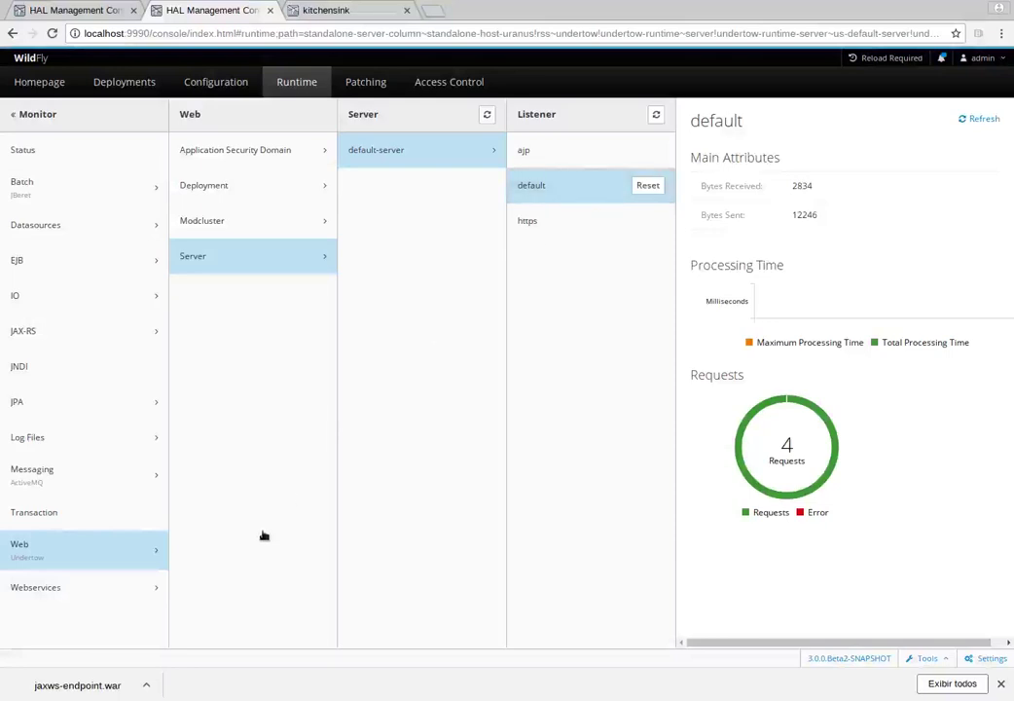
- Enable statistics for the Webservices subsystem in the runtime monitor
left_click(264, 187)
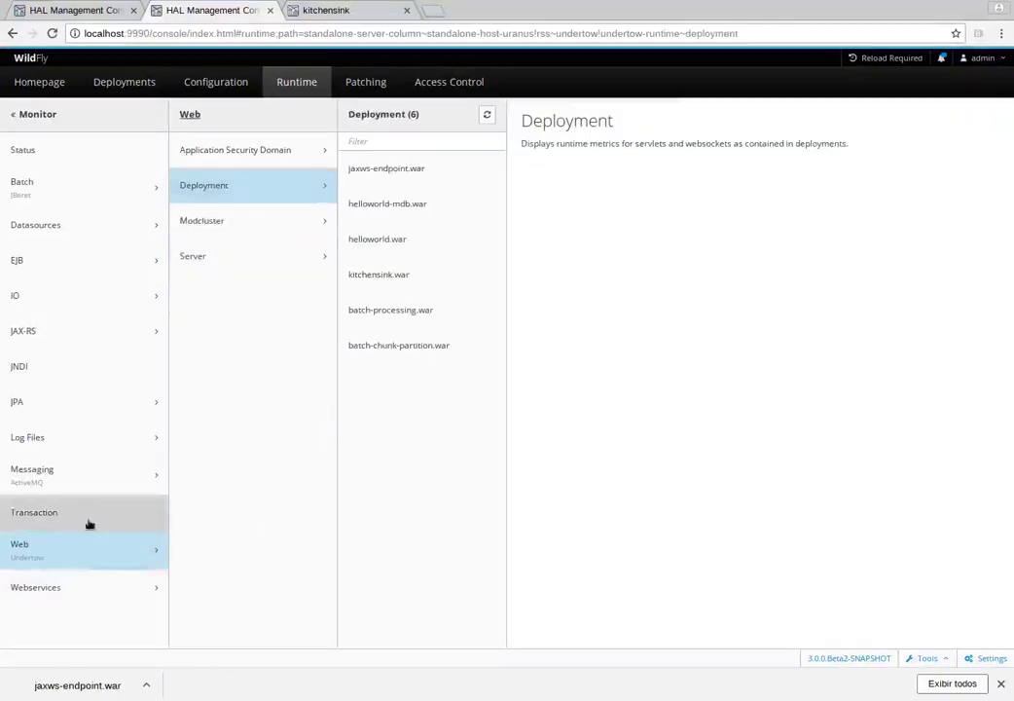
left_click(83, 586)
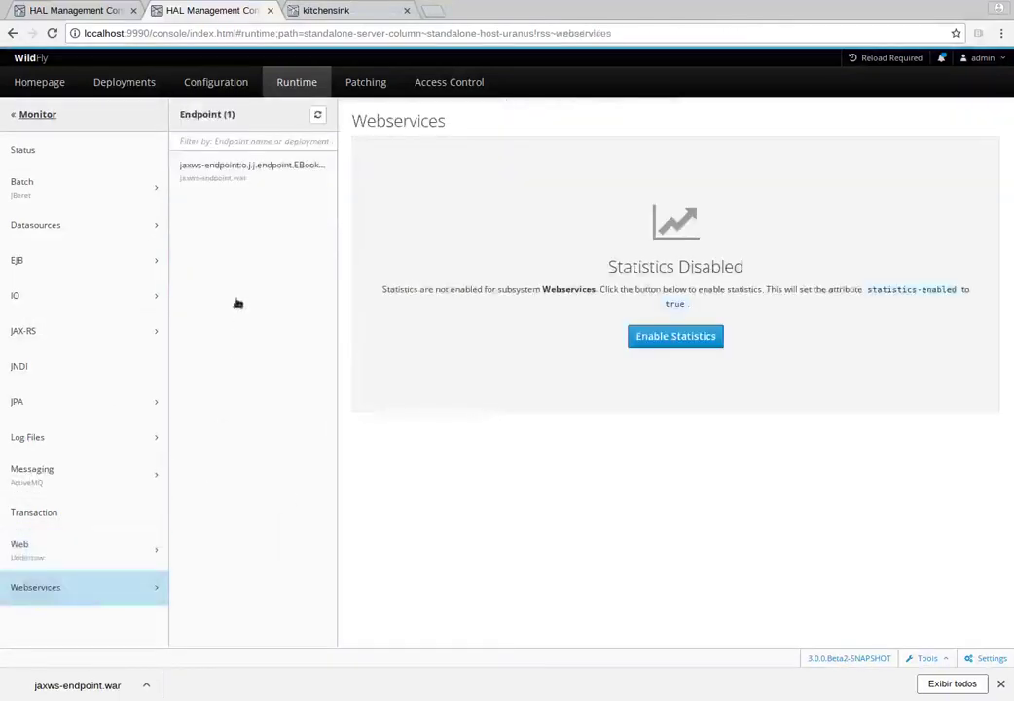
left_click(203, 164)
left_click(68, 582)
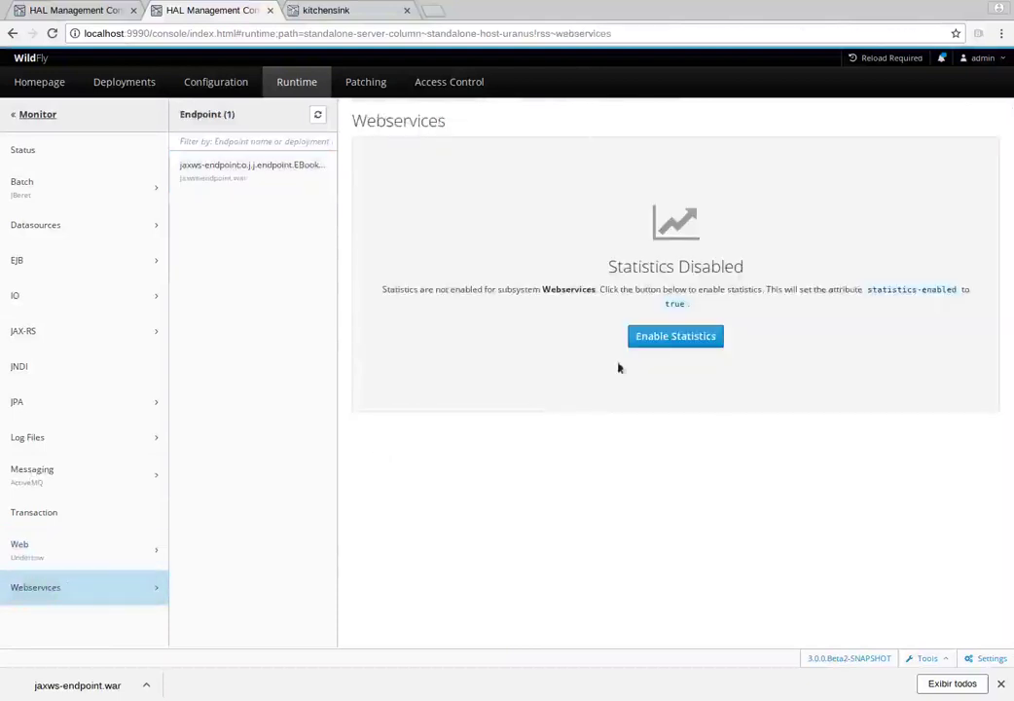
left_click(669, 339)
- Request the WSDL document of the jaxws-endpoint EBookStoreImpl endpoint, and refresh and examine the endpoint's processing time and request statistics
left_click(212, 171)
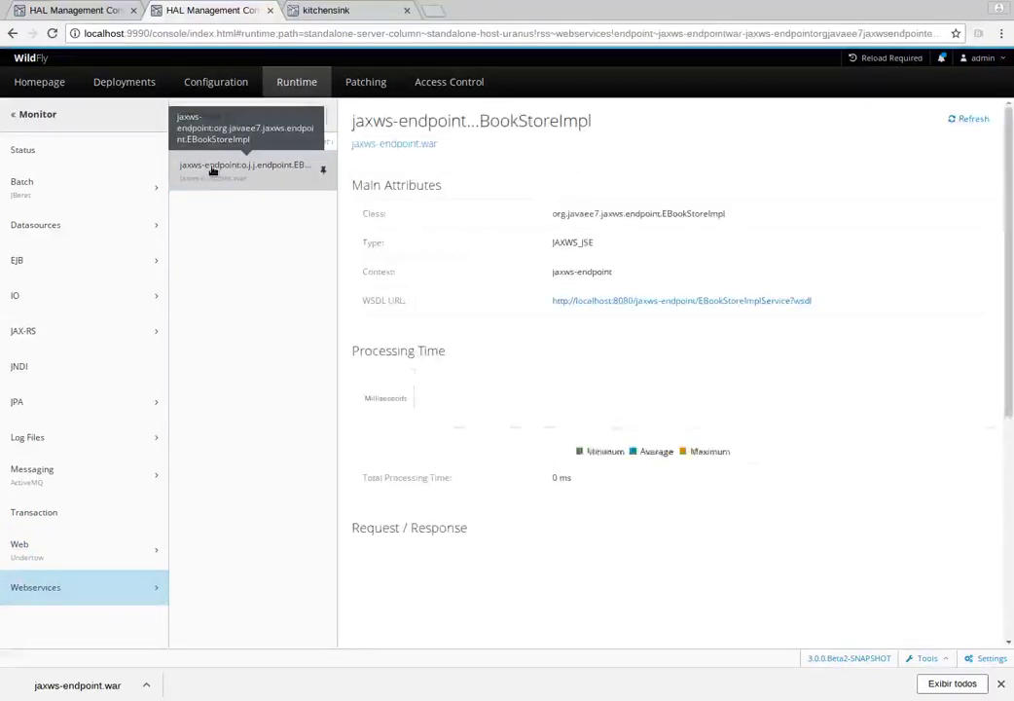
left_click(696, 304)
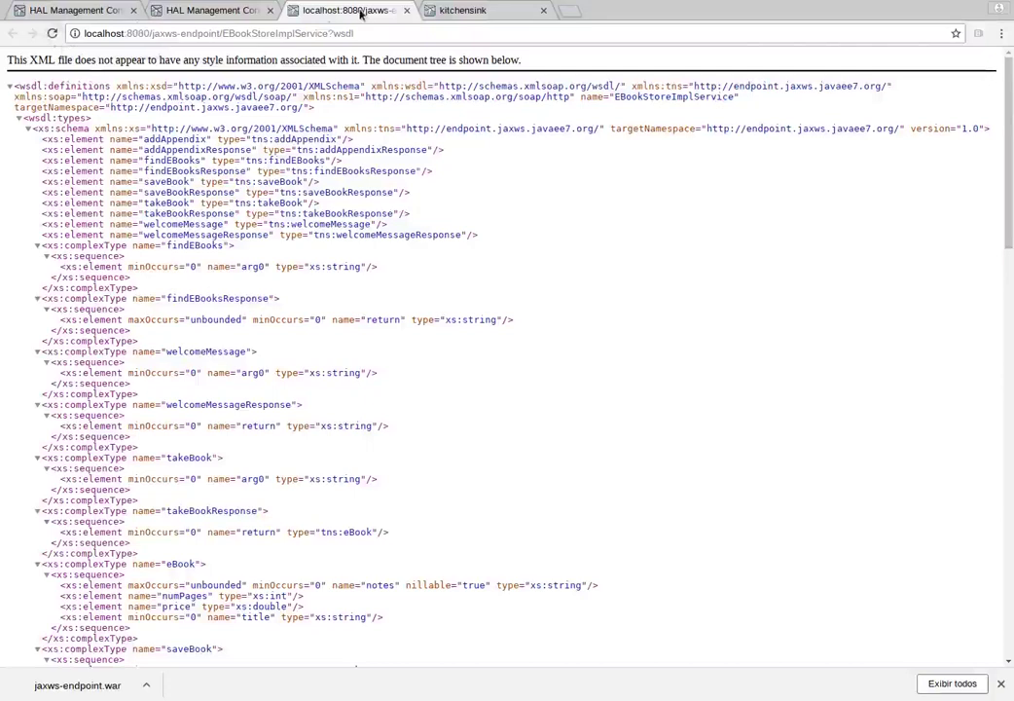
left_click(406, 10)
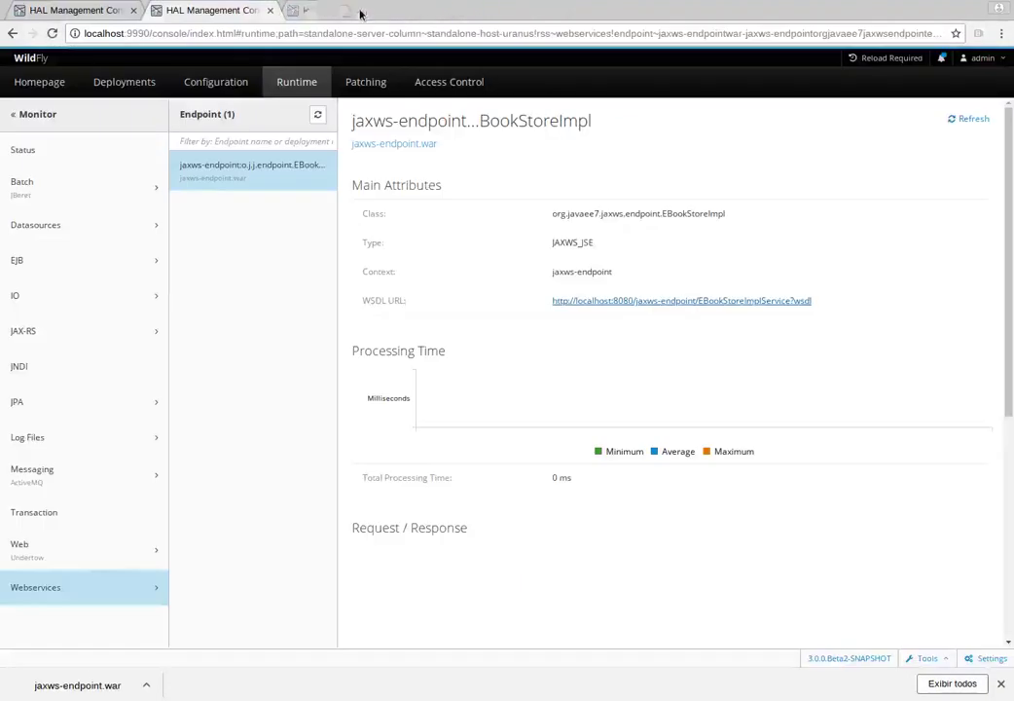
left_click(969, 118)
mouse_move(433, 421)
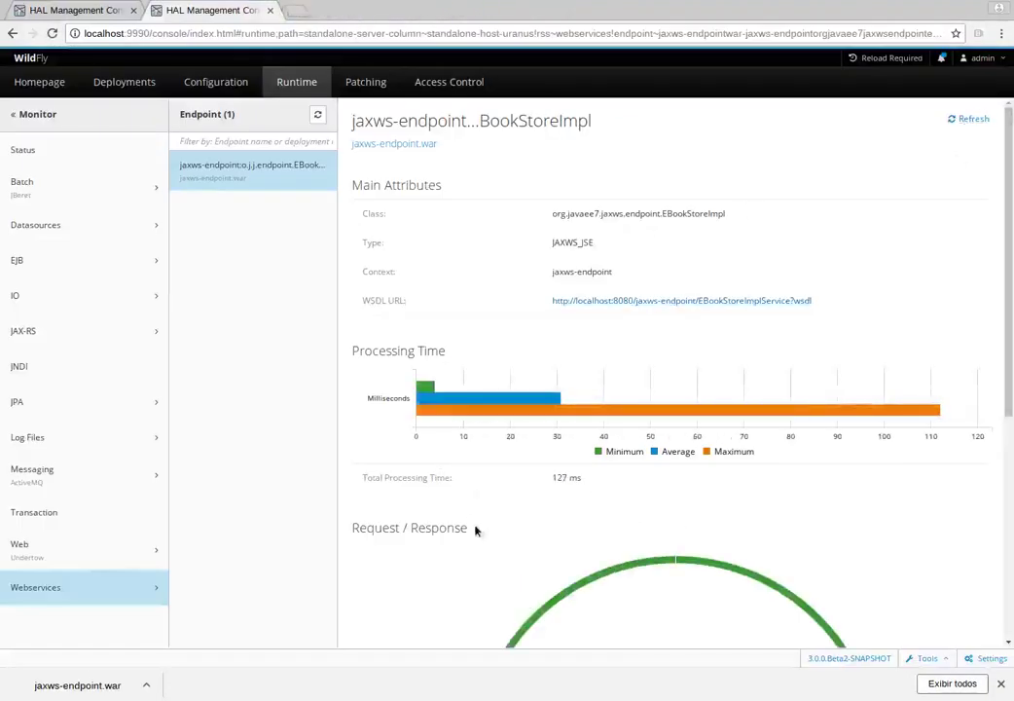
scroll(476, 530, "down", 4)
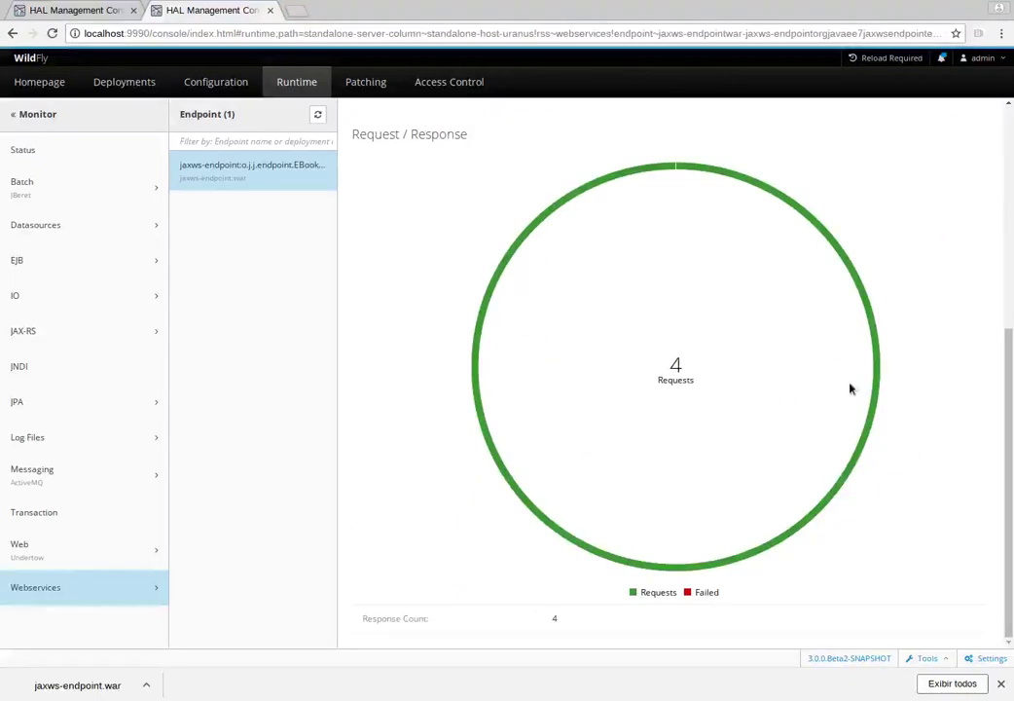
scroll(849, 389, "up", 5)
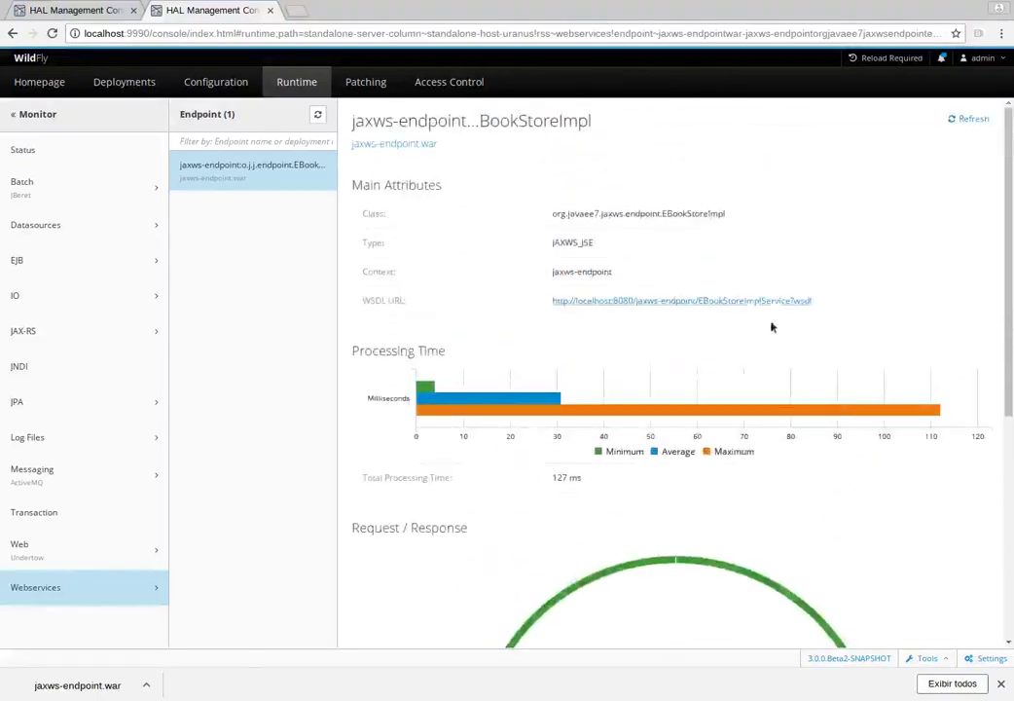
- Open the EJB overview in the runtime monitor
left_click(63, 270)
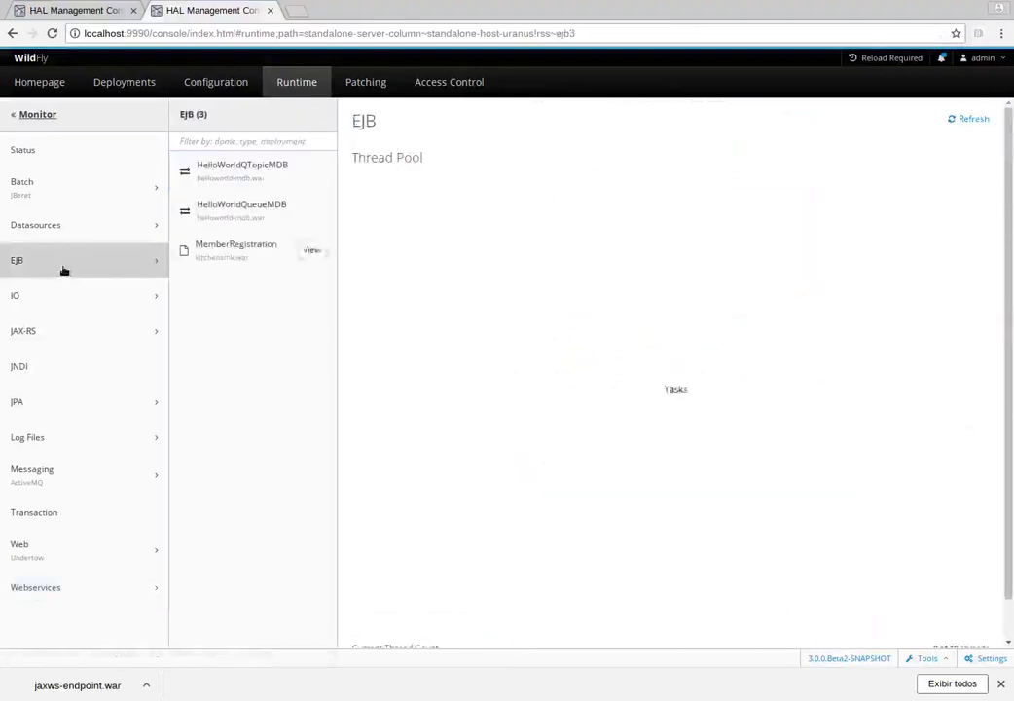